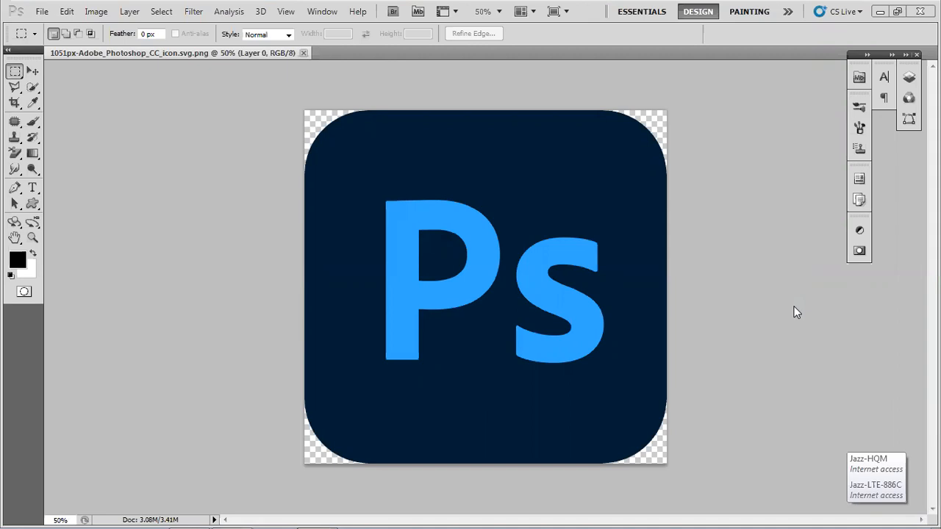
left_click(577, 102)
left_click(722, 330)
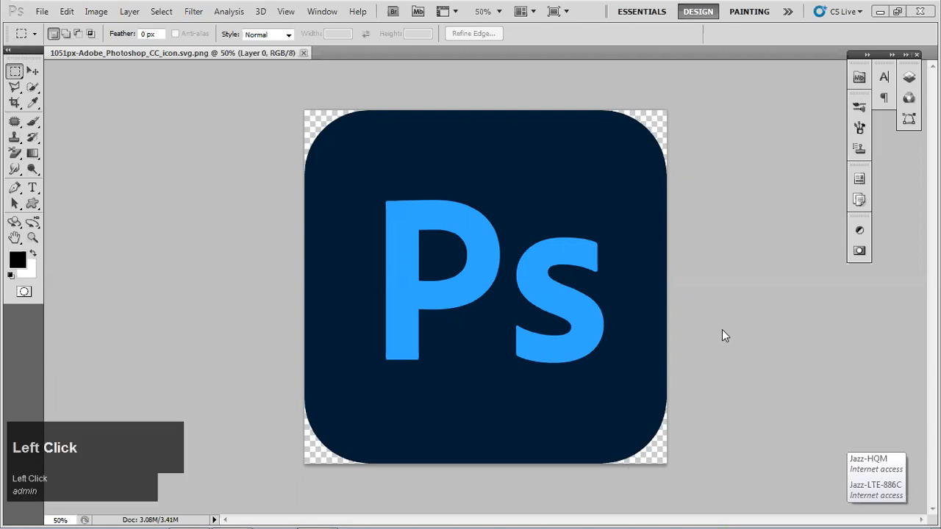
Step: Examine the image's layer list, its colour channels and the character formatting settings
left_click(909, 78)
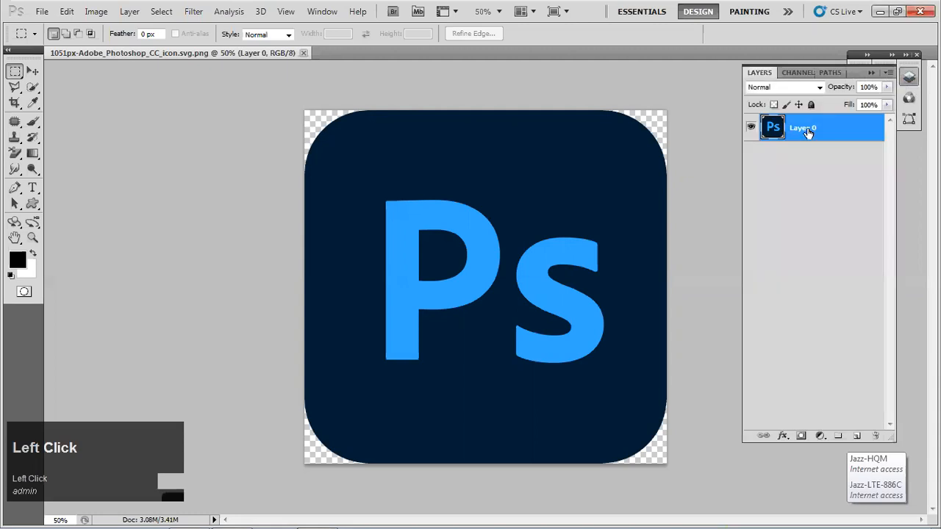
left_click(908, 100)
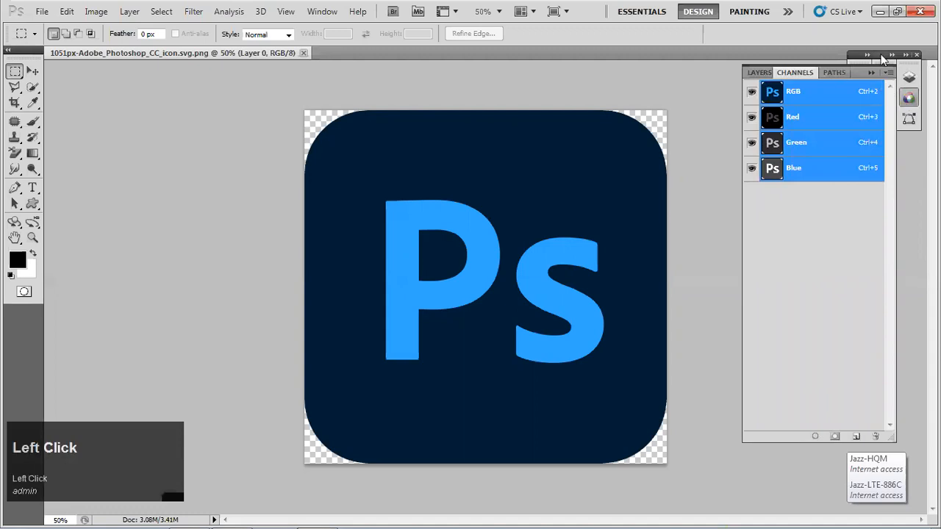
left_click(884, 59)
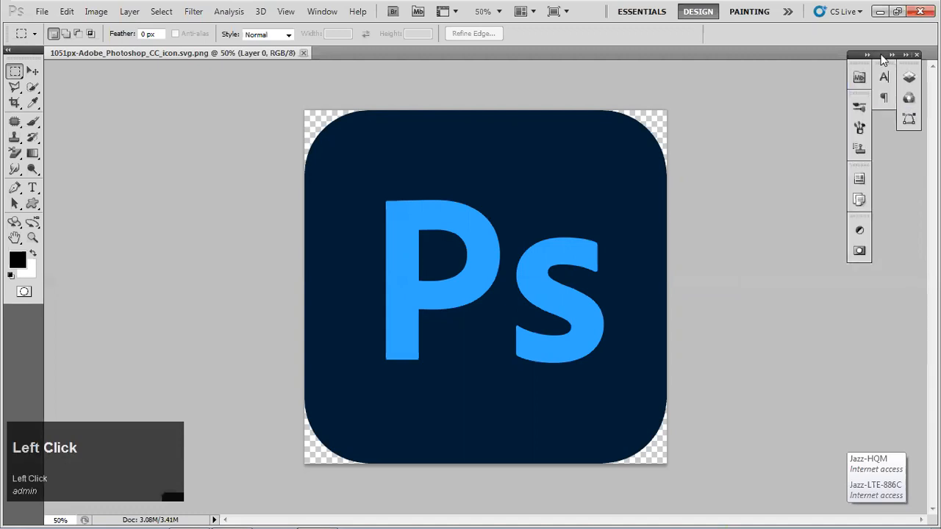
left_click(858, 127)
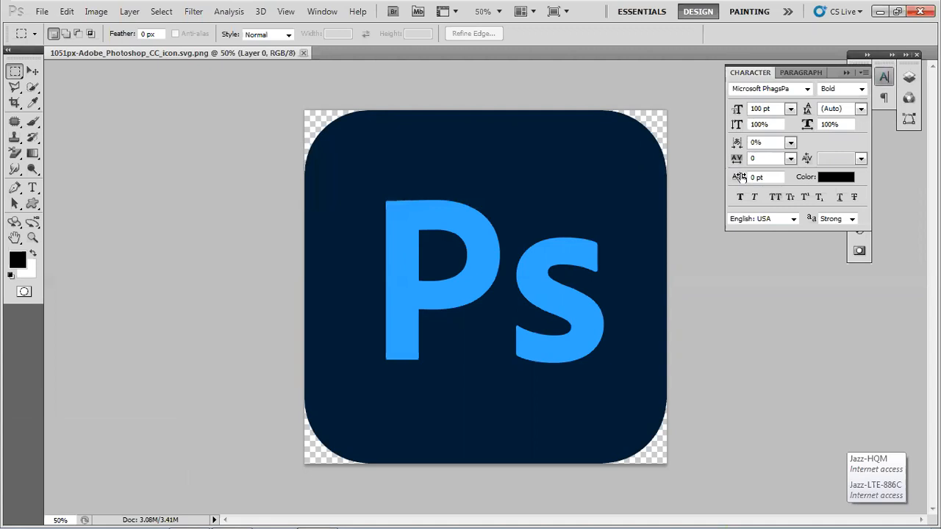
left_click(890, 76)
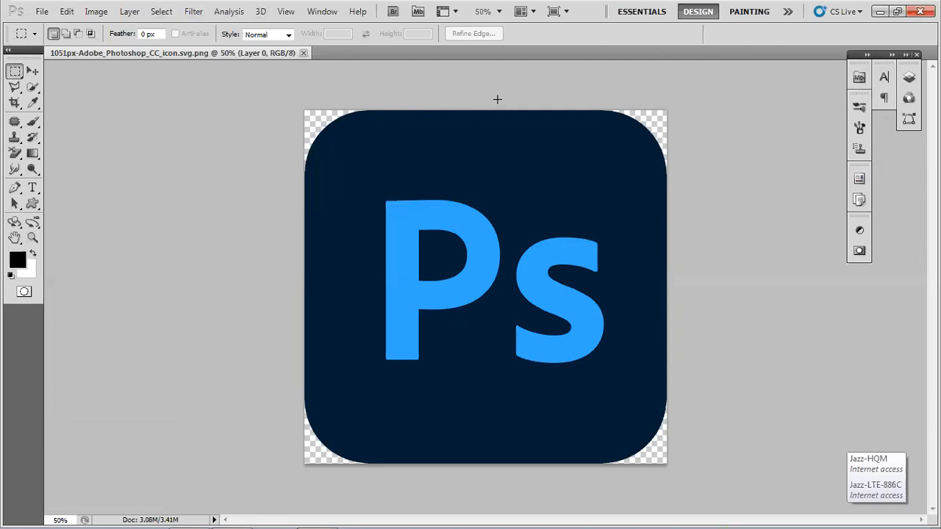
left_click(539, 75)
Step: Activate the Move tool and close the image 1051px-Adobe_Photoshop_CC_icon.svg.png
left_click(34, 74)
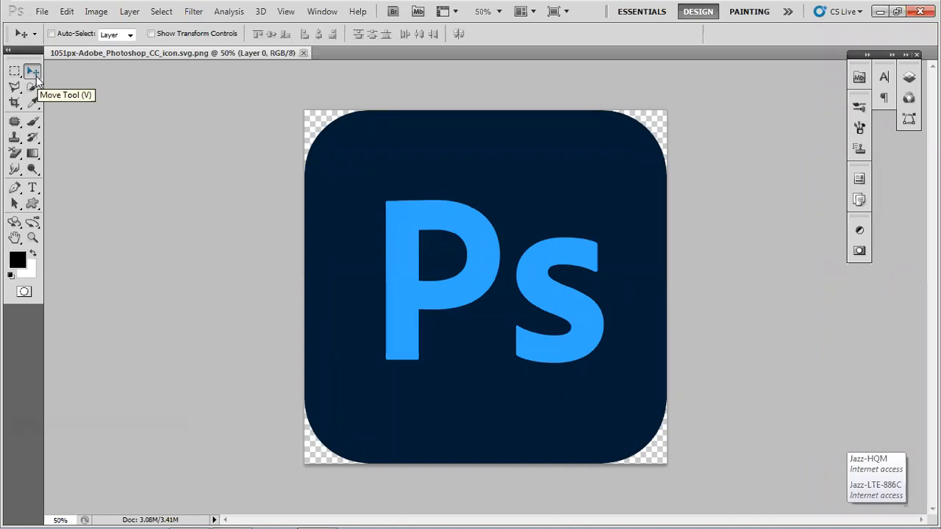
left_click(304, 52)
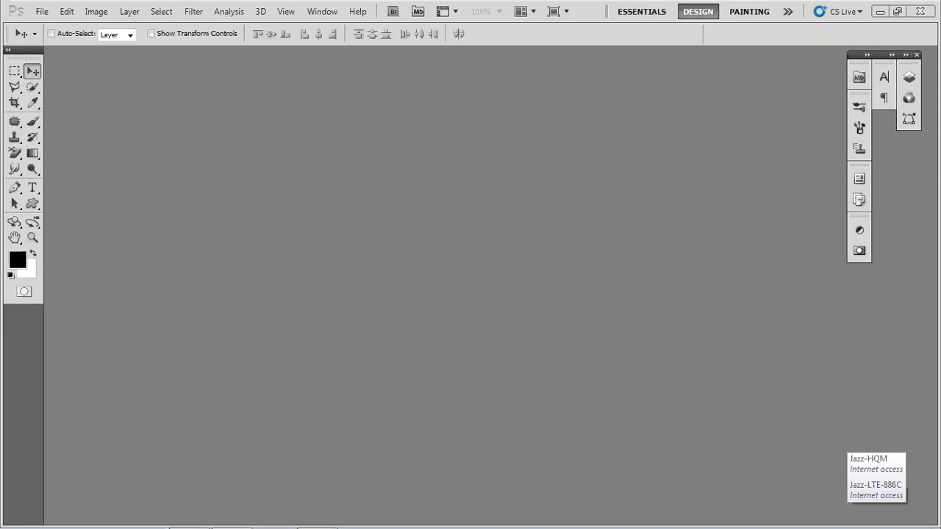
left_click(215, 57)
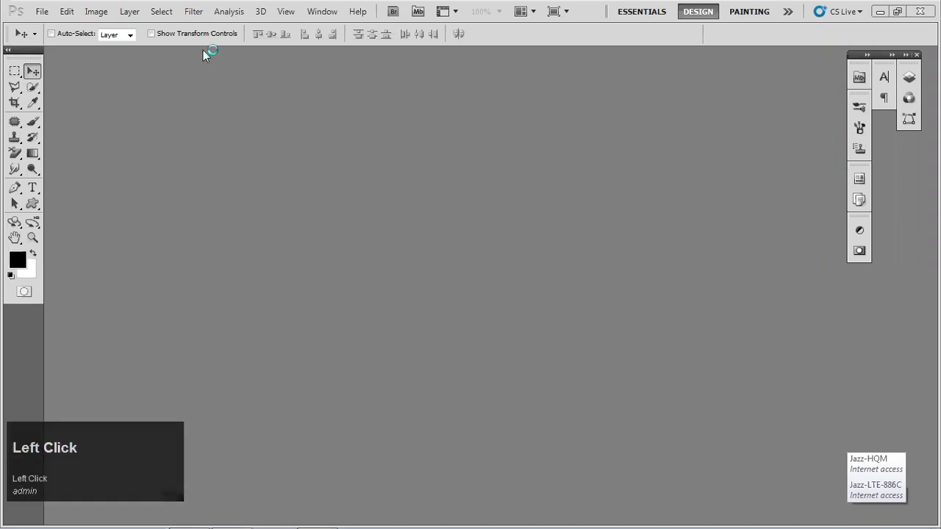
Step: Start a new document and set its width and height units to inches
left_click(39, 13)
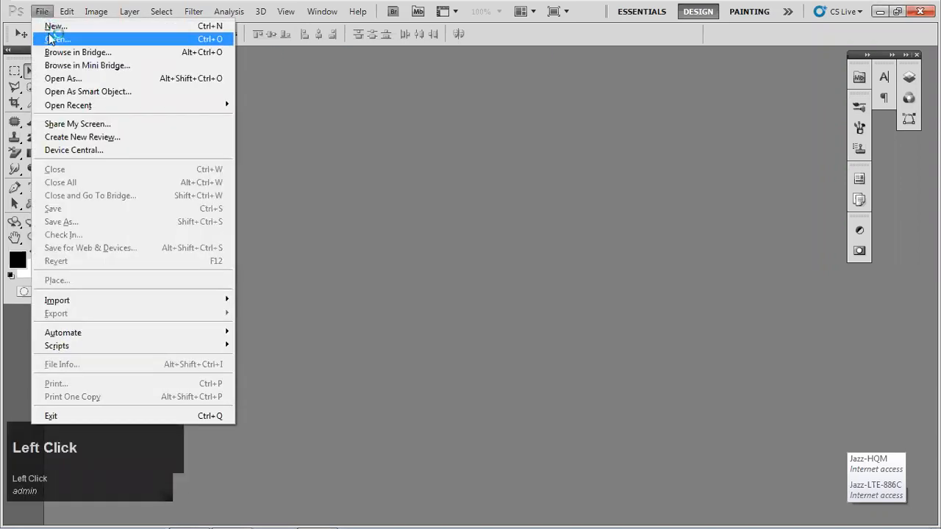
left_click(51, 25)
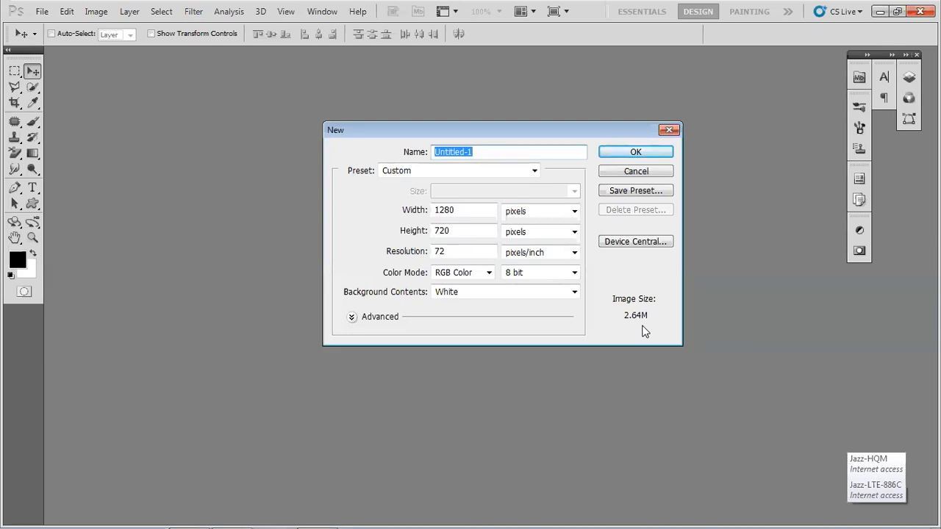
left_click(526, 211)
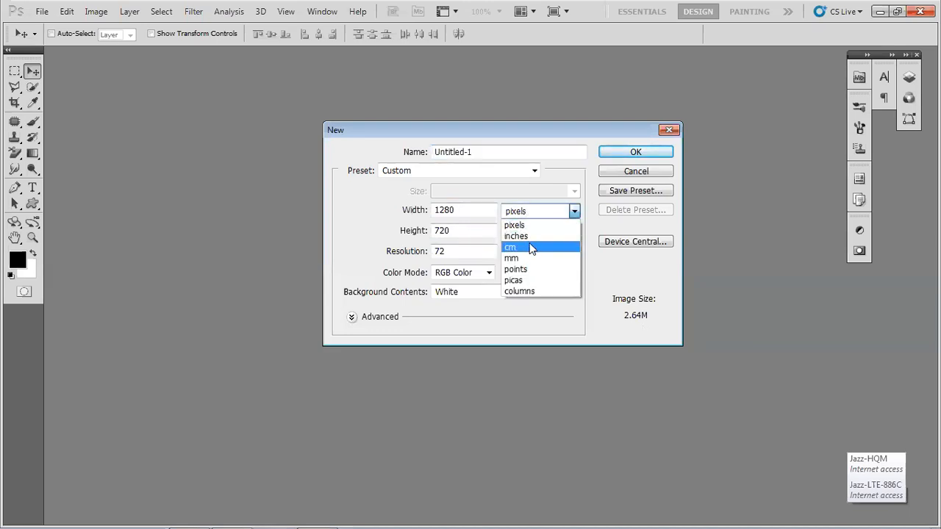
left_click(532, 236)
left_click(532, 233)
left_click(532, 234)
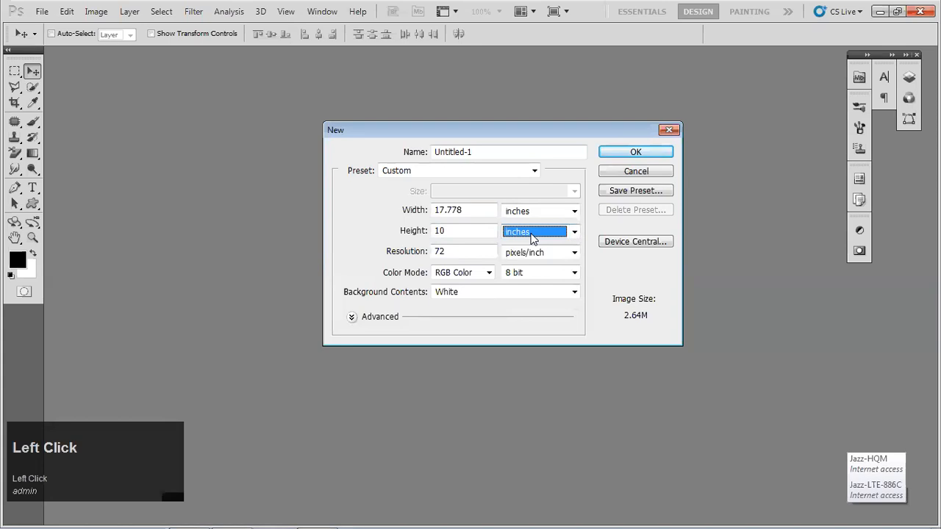
Step: Name the new document 12345
left_click(478, 210)
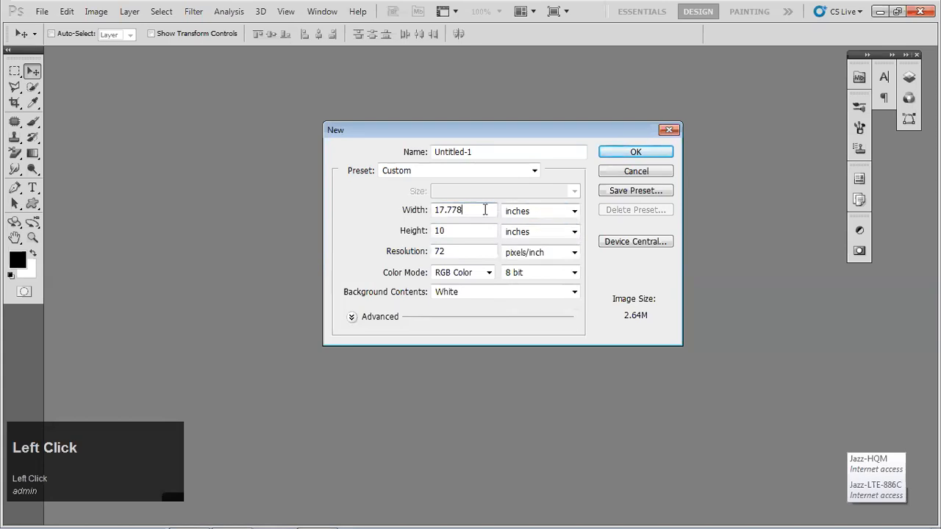
left_click_drag(484, 210, 385, 212)
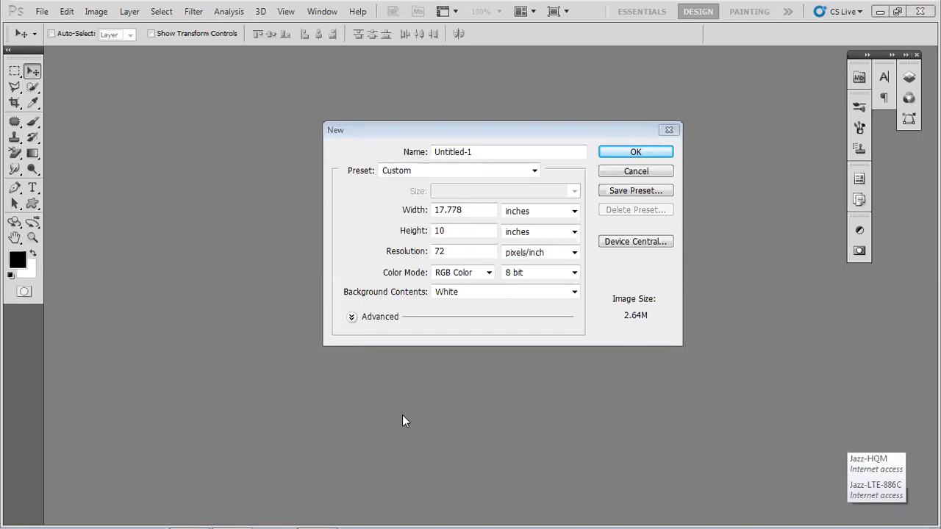
left_click(402, 421)
left_click(502, 132)
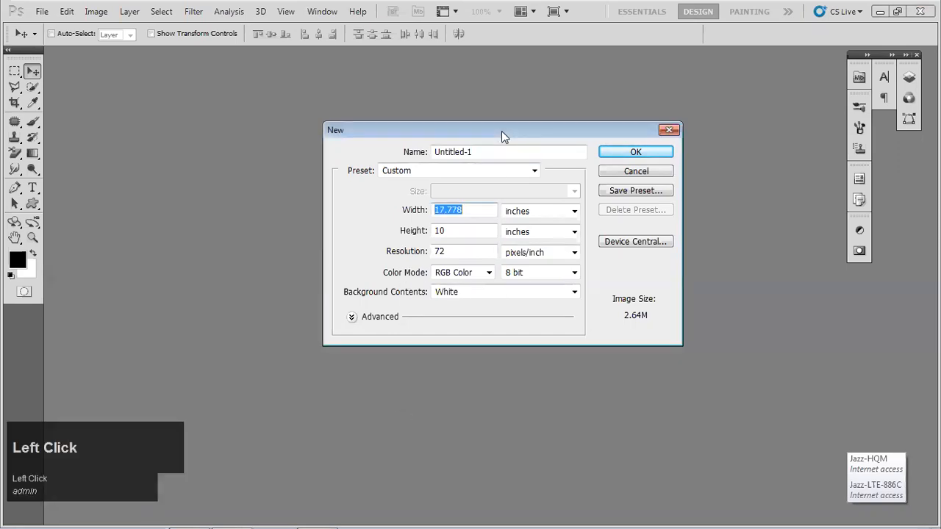
left_click(488, 152)
left_click_drag(487, 152, 264, 153)
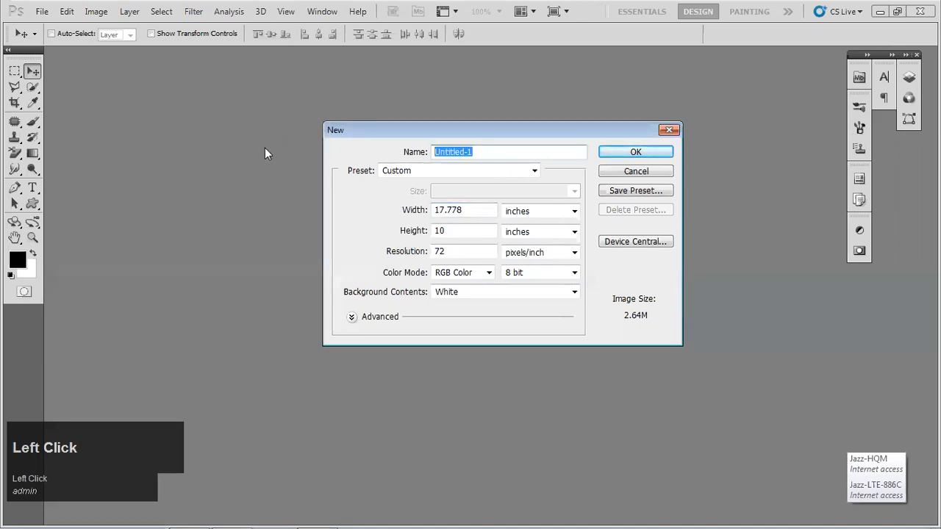
left_click(870, 386)
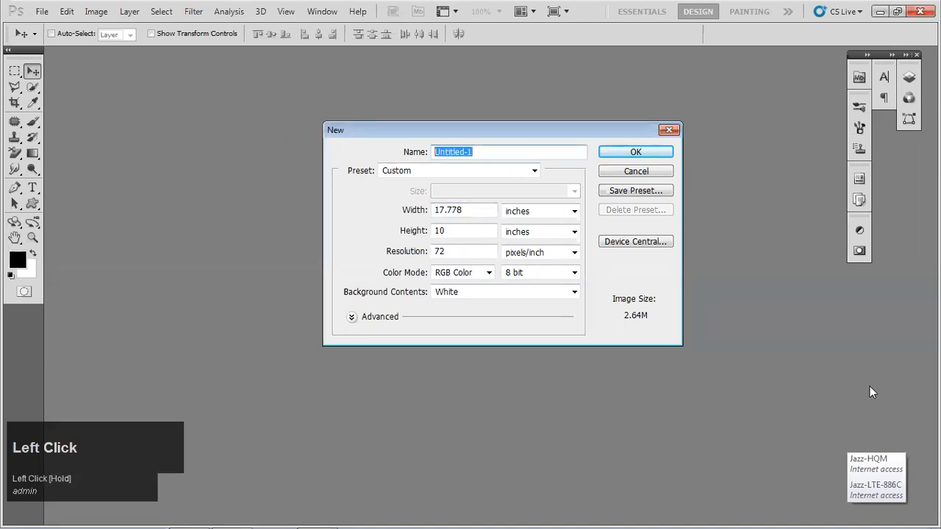
type("12345")
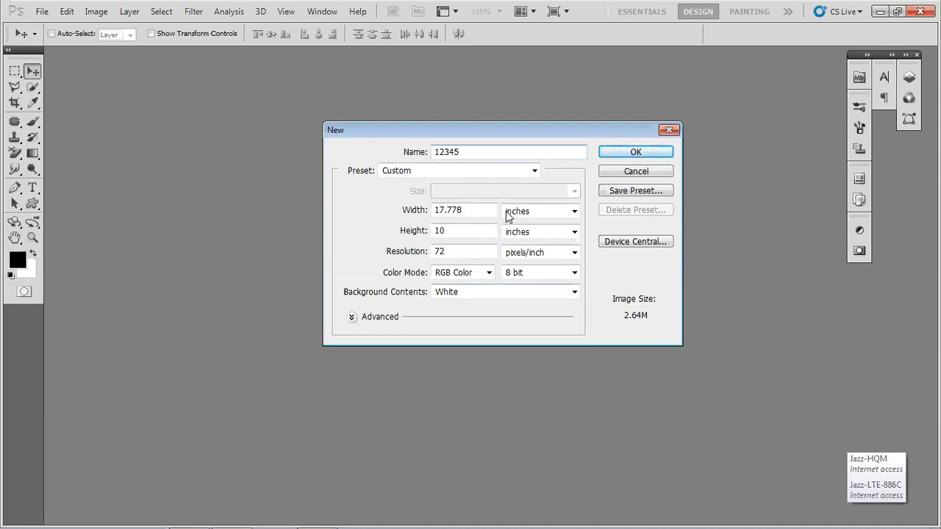
Step: Set the document size to 5 inches wide by 3 inches high and create the document
left_click_drag(462, 209, 255, 221)
type("5")
type("3")
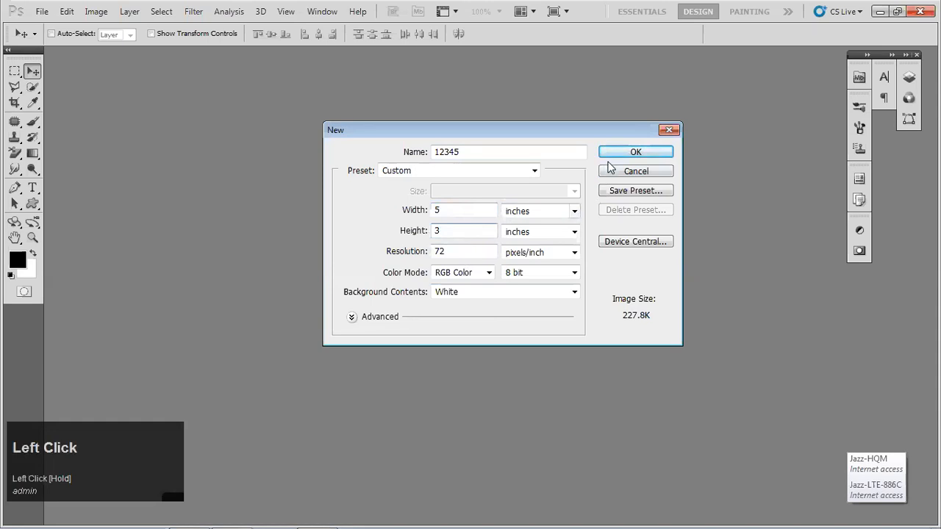
left_click(619, 153)
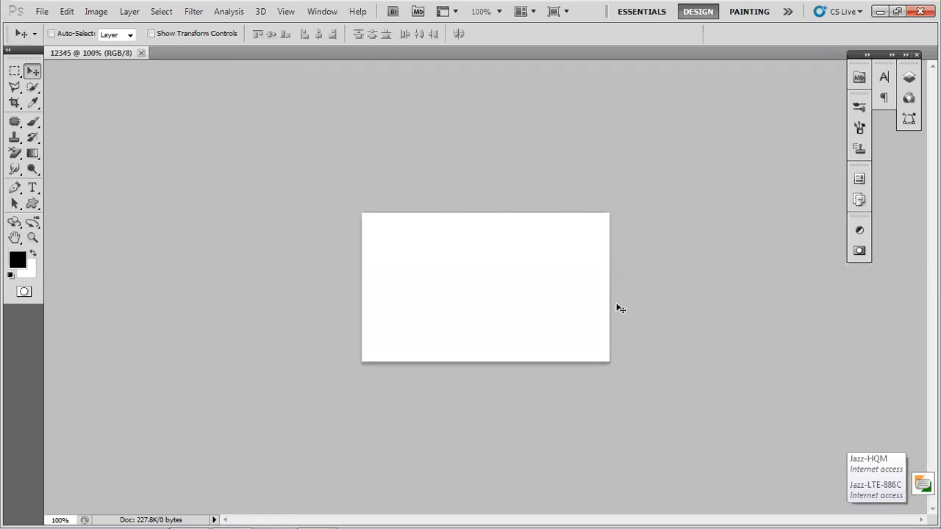
Step: Close the blank document 12345
left_click(38, 12)
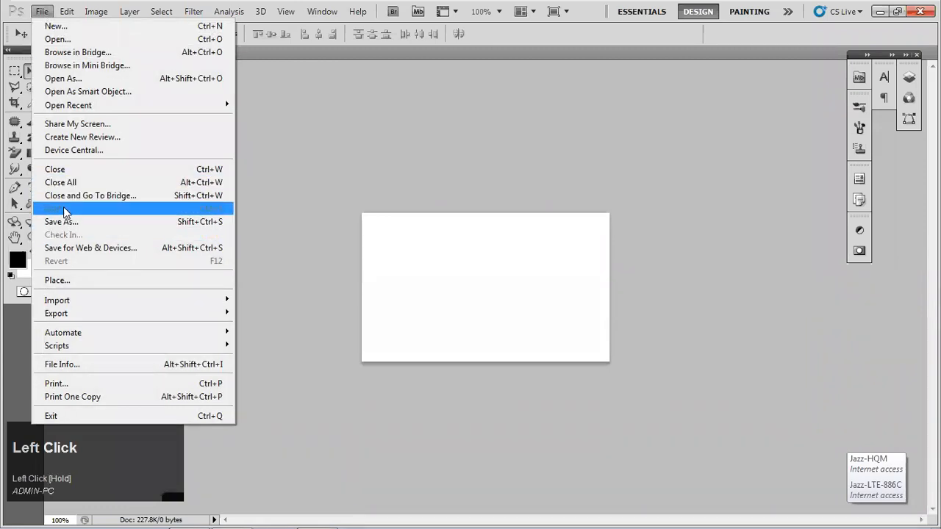
left_click(534, 287)
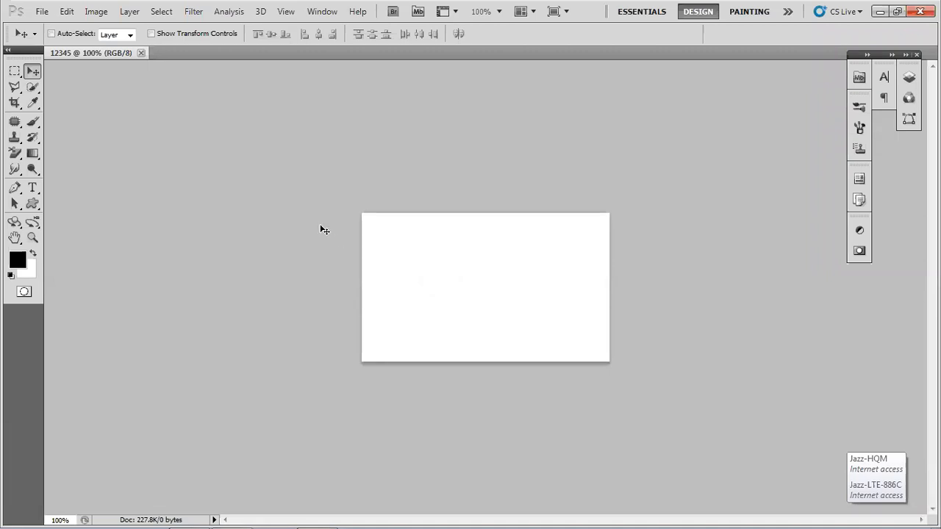
left_click(141, 53)
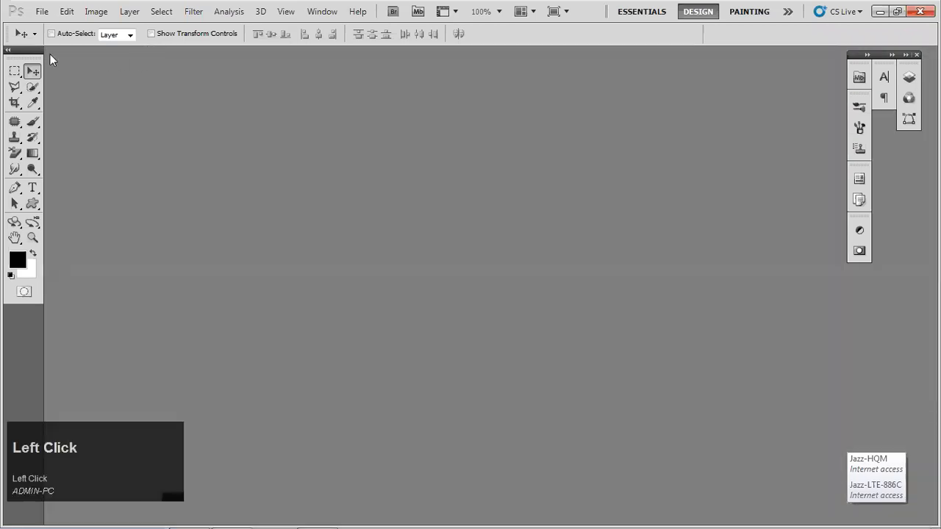
left_click(42, 11)
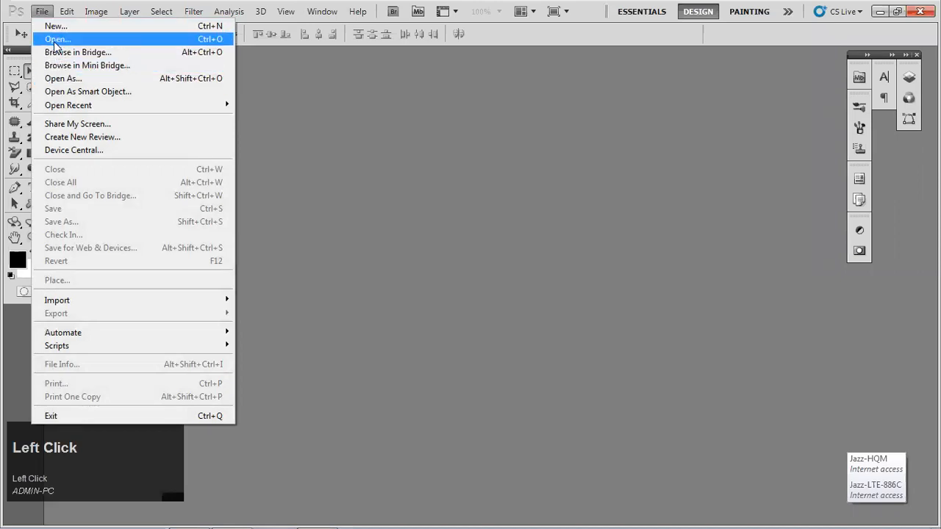
left_click(56, 42)
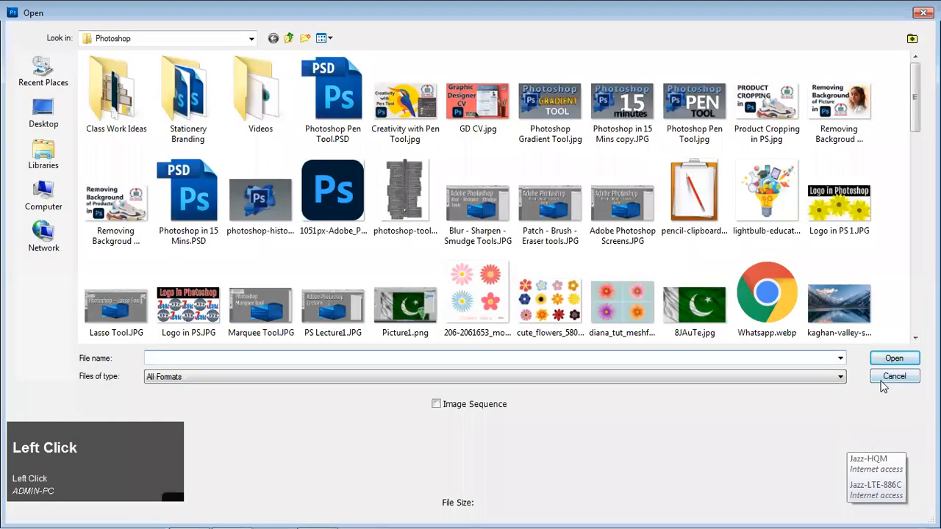
left_click(889, 377)
Step: Open the recently used file Bismillah.psd
left_click(42, 11)
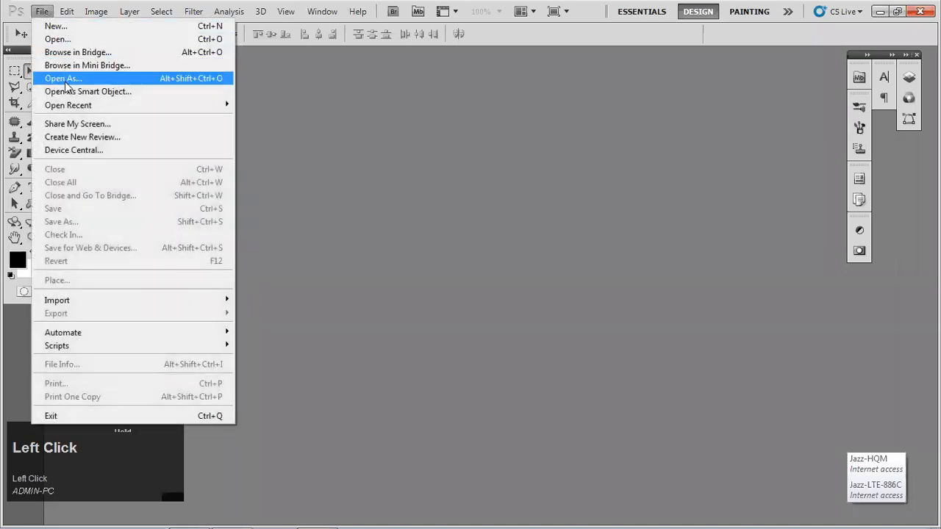
mouse_move(230, 108)
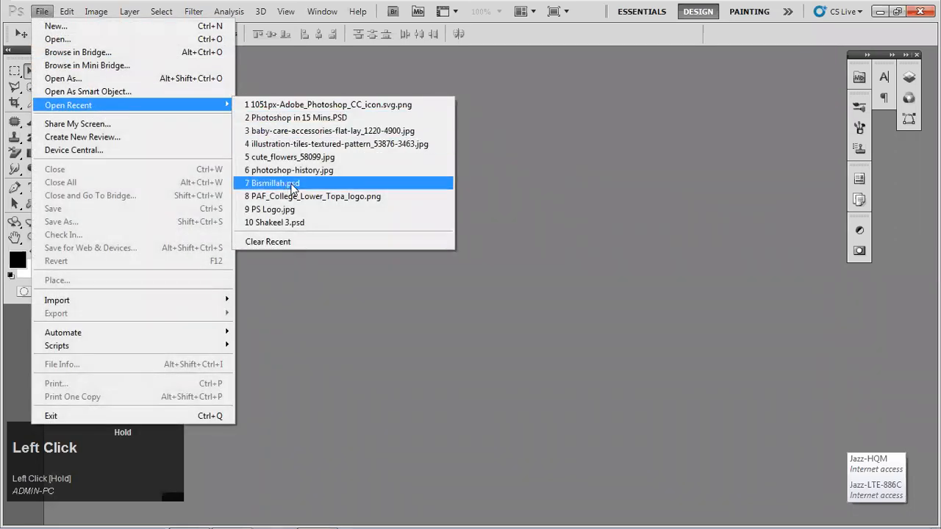
left_click(292, 185)
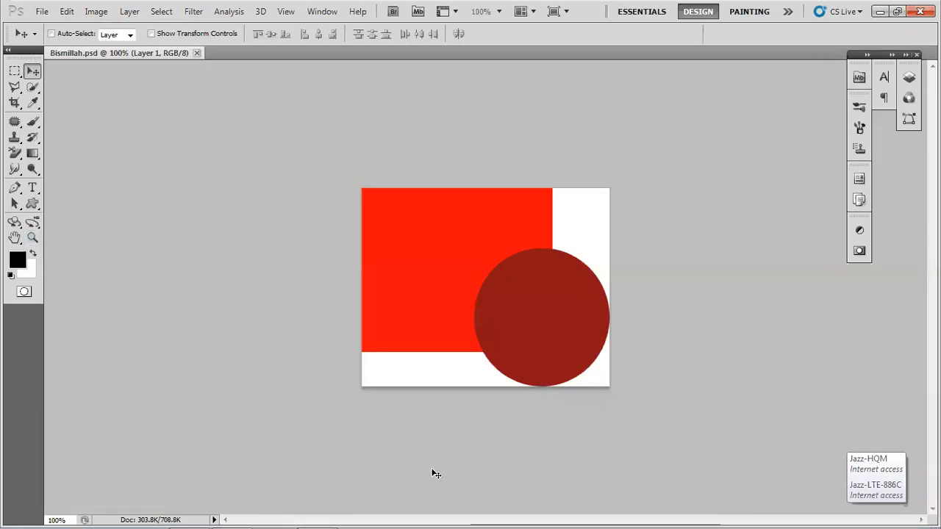
left_click(809, 247)
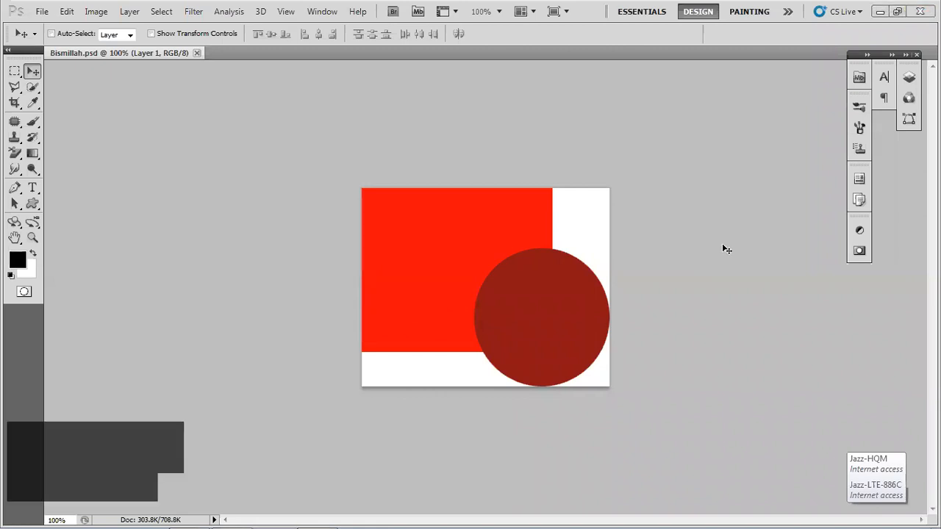
left_click(41, 15)
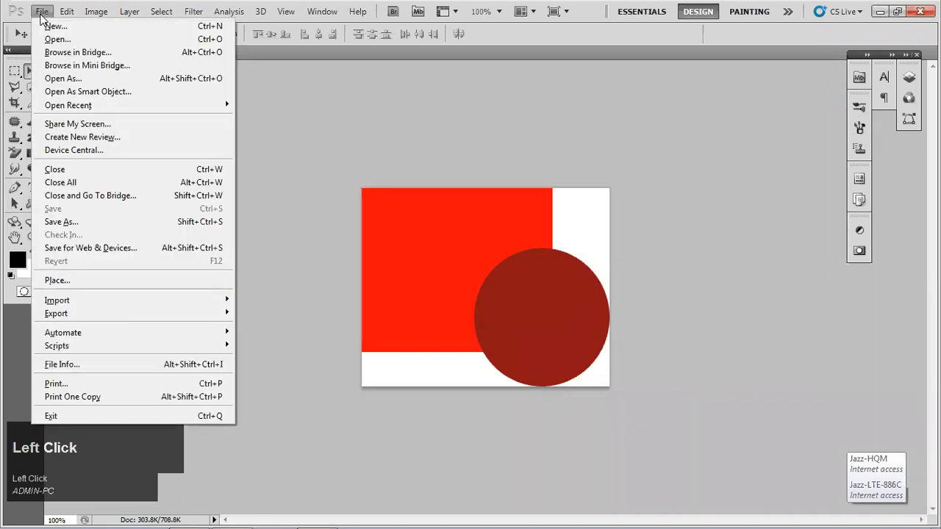
left_click(42, 12)
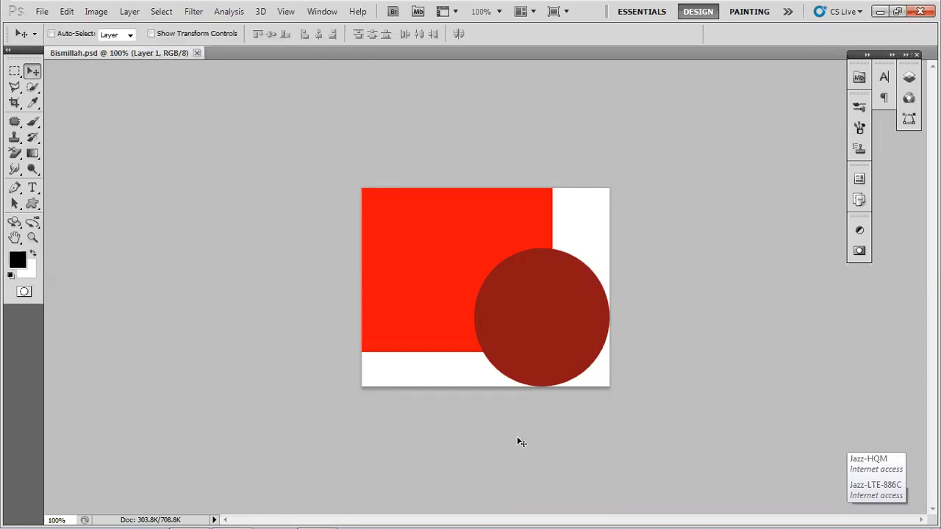
left_click(498, 460)
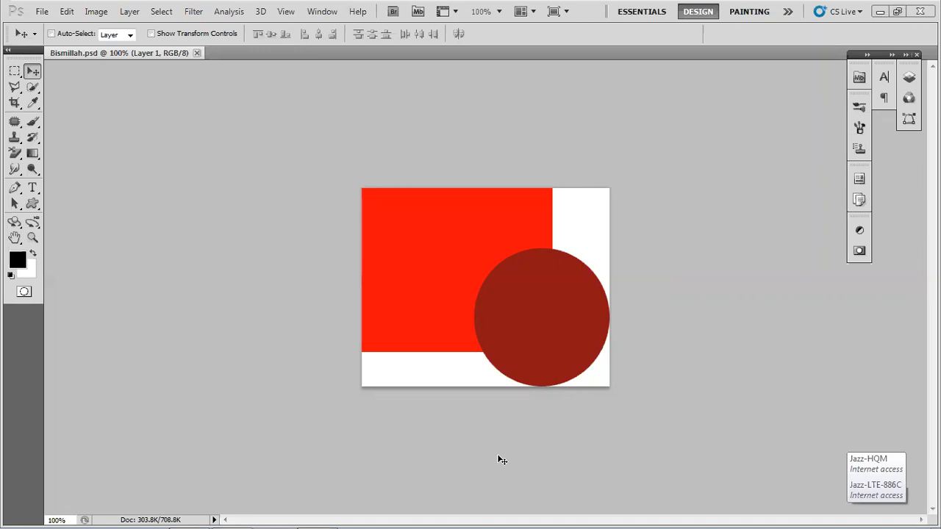
left_click(498, 460)
mouse_move(769, 513)
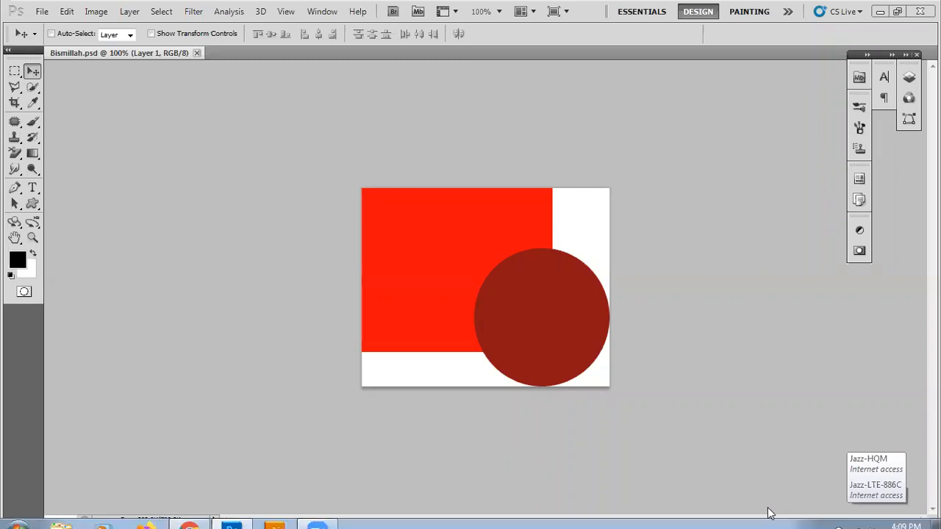
left_click(601, 232)
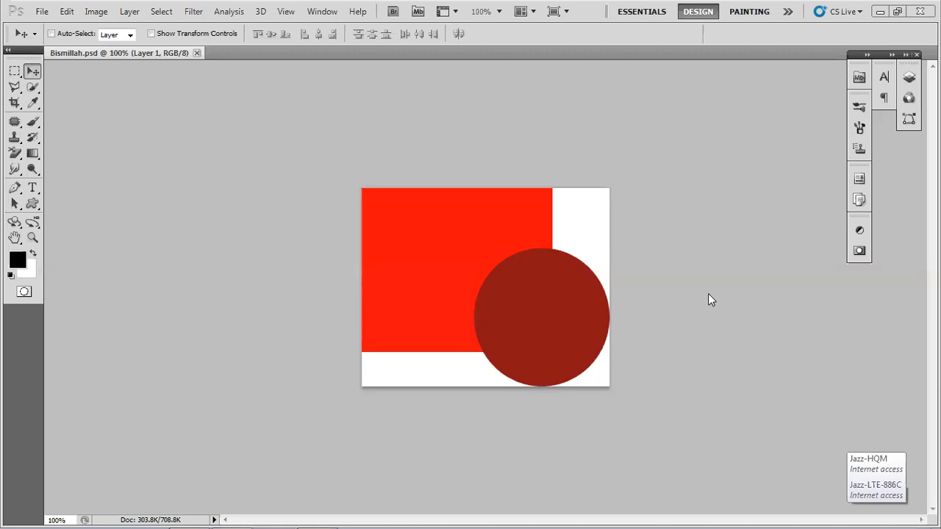
left_click(708, 294)
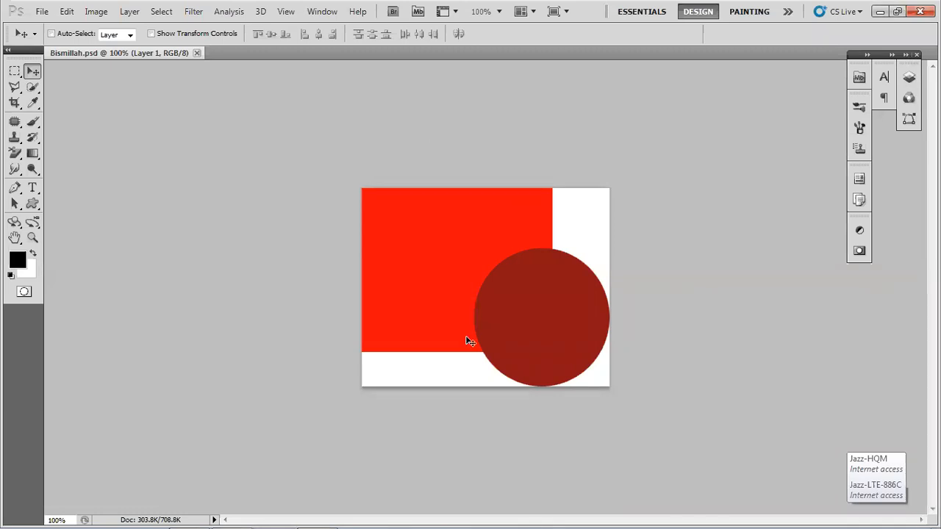
left_click(731, 486)
left_click(730, 482)
left_click(521, 472)
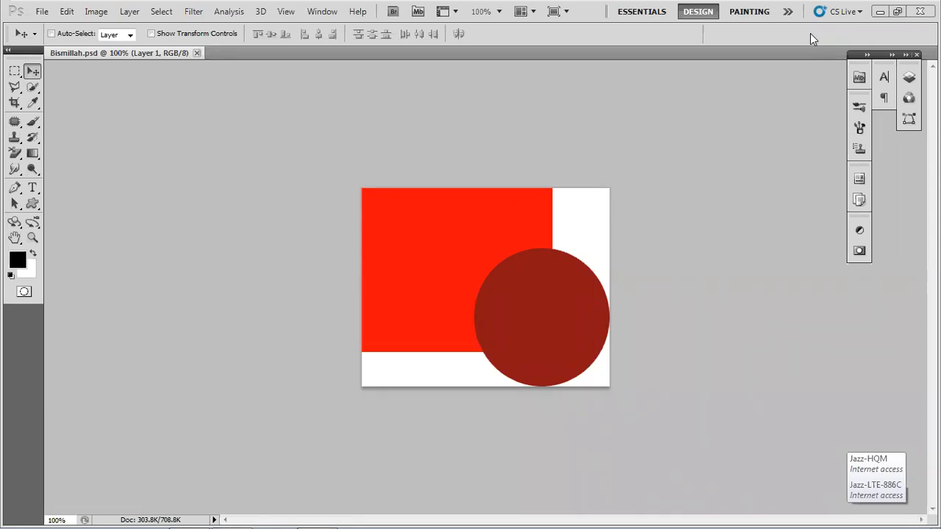
left_click(810, 34)
left_click(810, 33)
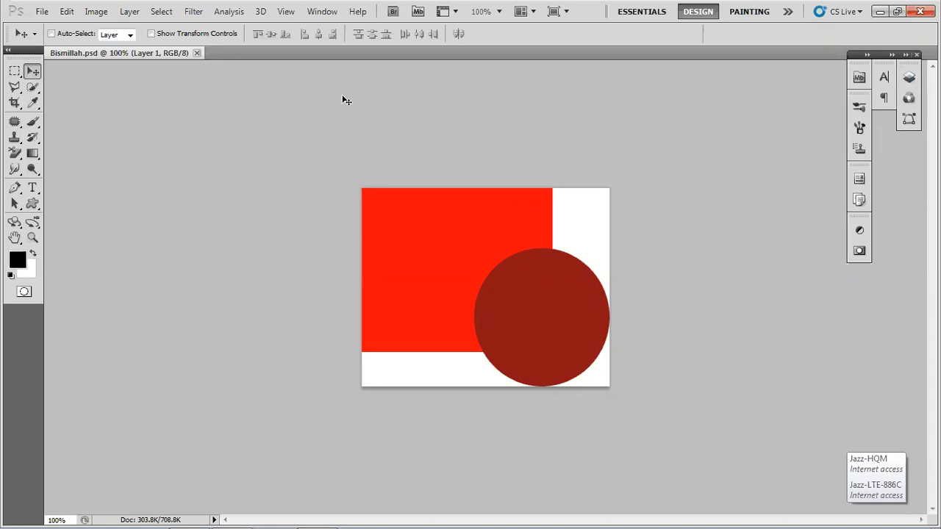
Step: Show the Layers panel and deselect all layers
left_click(324, 12)
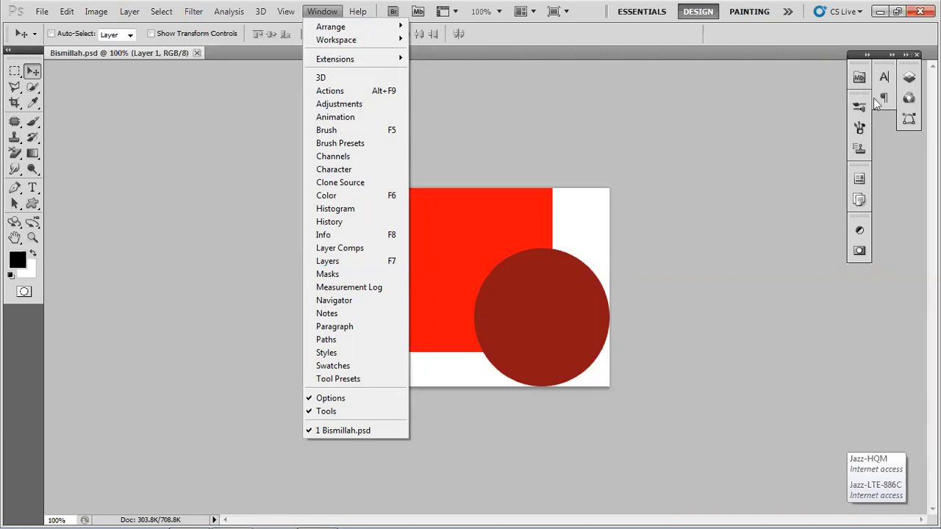
left_click(908, 81)
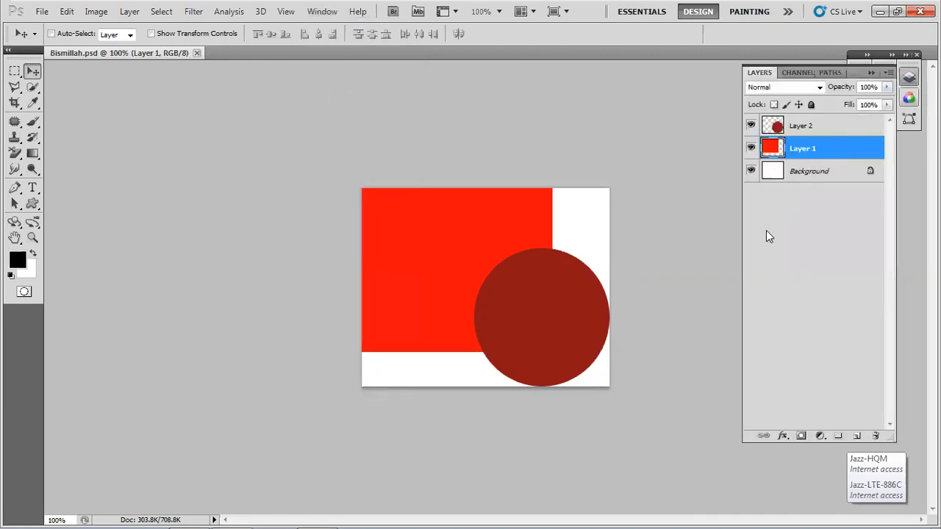
left_click(785, 218)
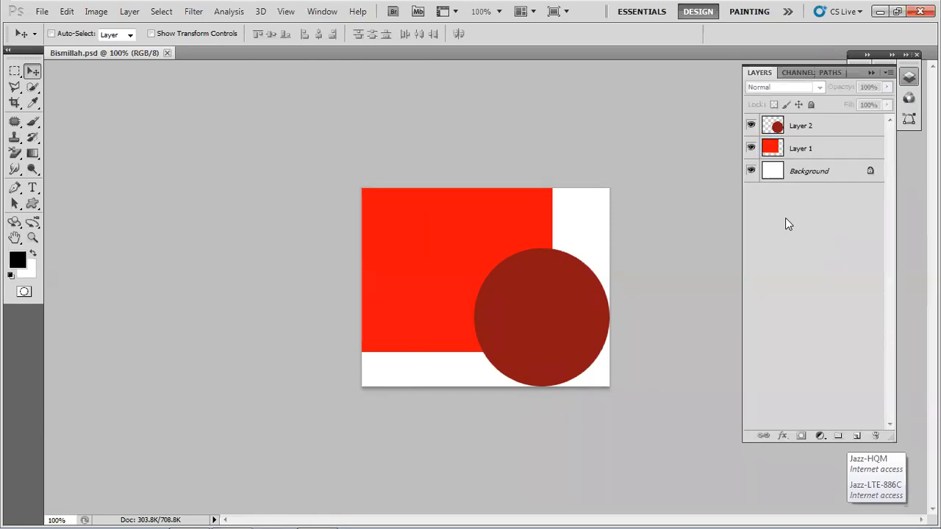
Step: Move Layer 2's dark red circle to the canvas's upper-left corner and Layer 1's red rectangle to its lower-right corner
left_click(801, 172)
left_click(804, 151)
left_click(804, 129)
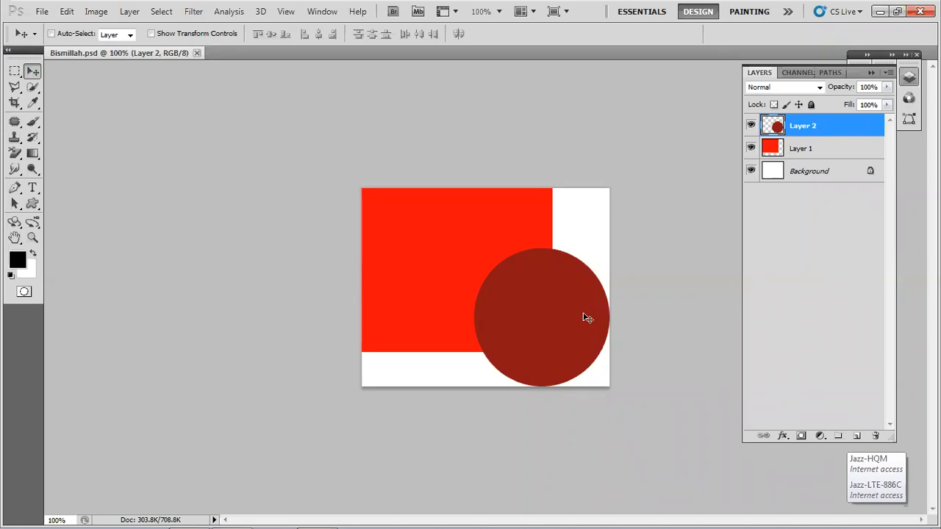
left_click_drag(566, 317, 455, 259)
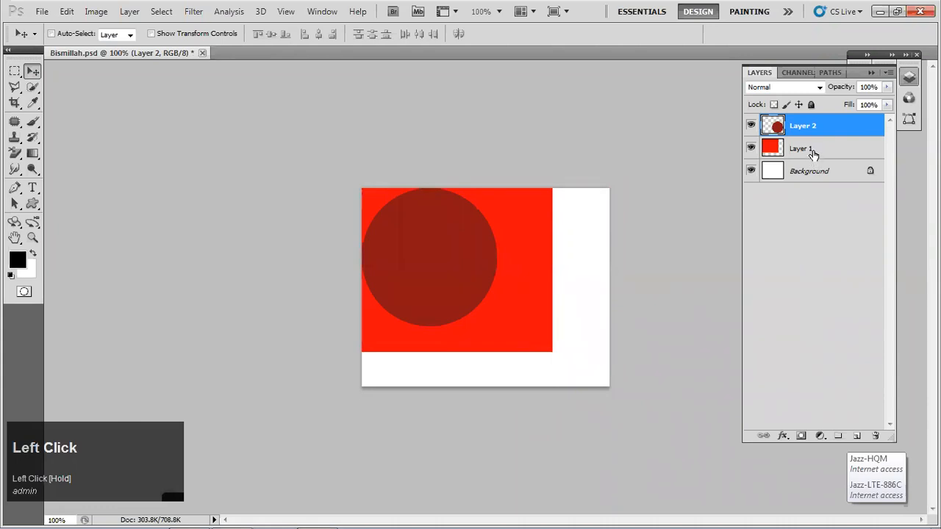
left_click(811, 152)
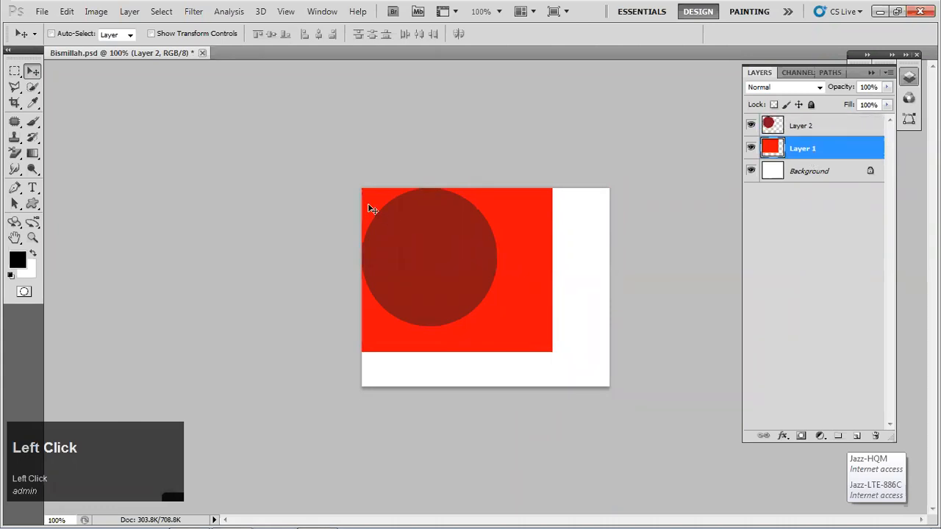
left_click_drag(508, 326, 557, 360)
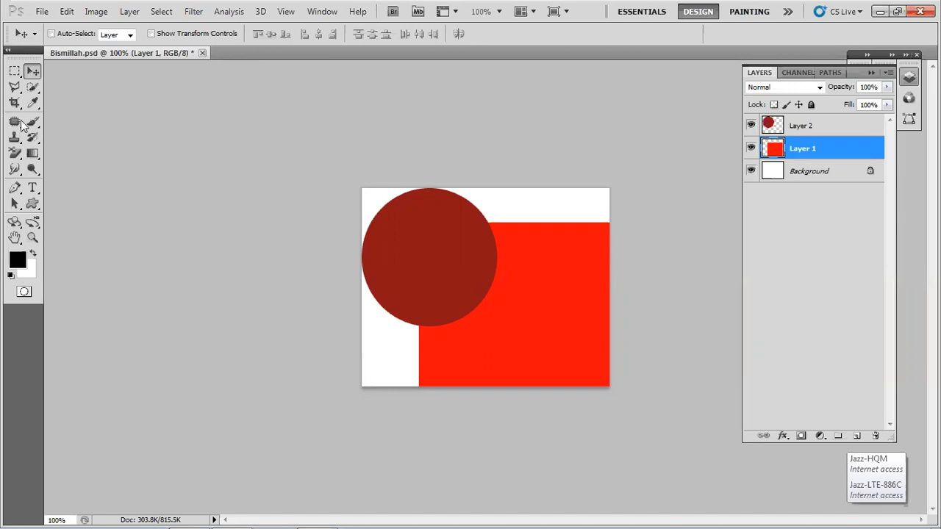
Step: Make a rectangular marquee selection overlapping the circle and the red rectangle, and add a new layer above Layer 1
left_click(15, 72)
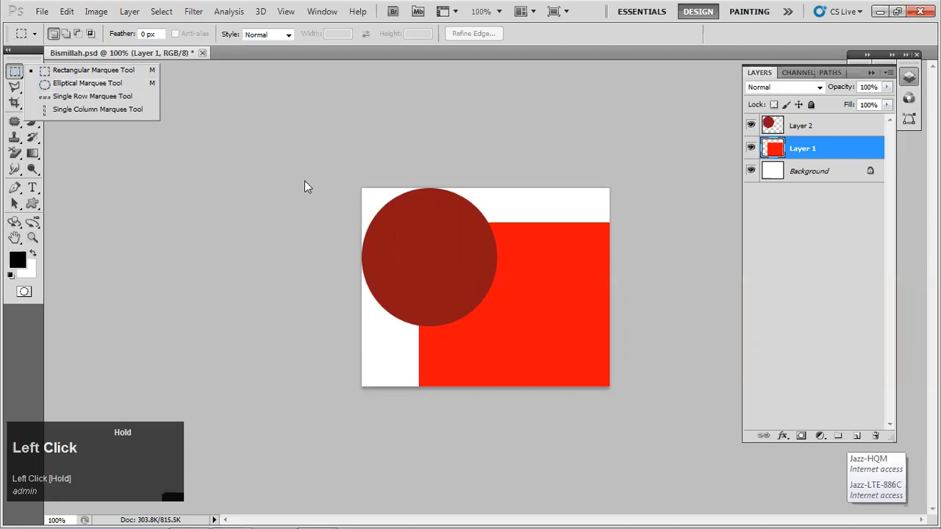
left_click(57, 72)
left_click_drag(453, 237, 558, 334)
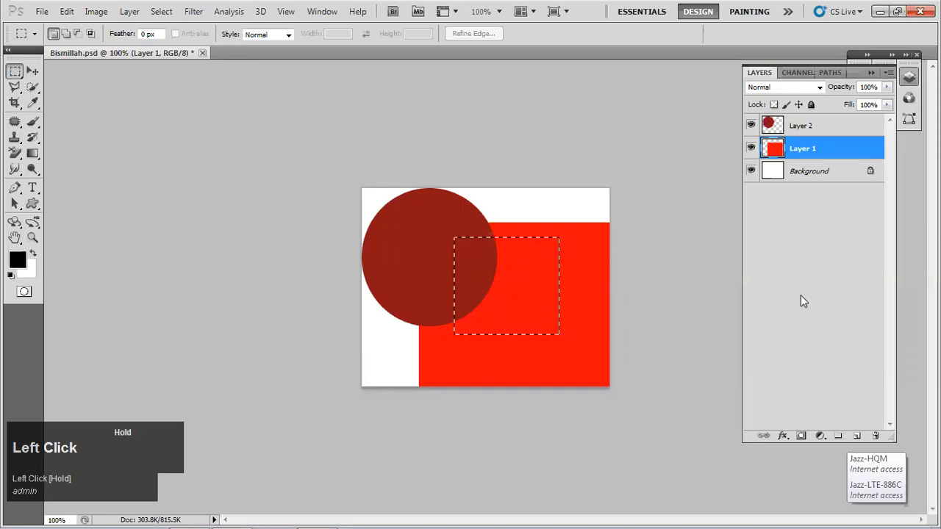
left_click(856, 436)
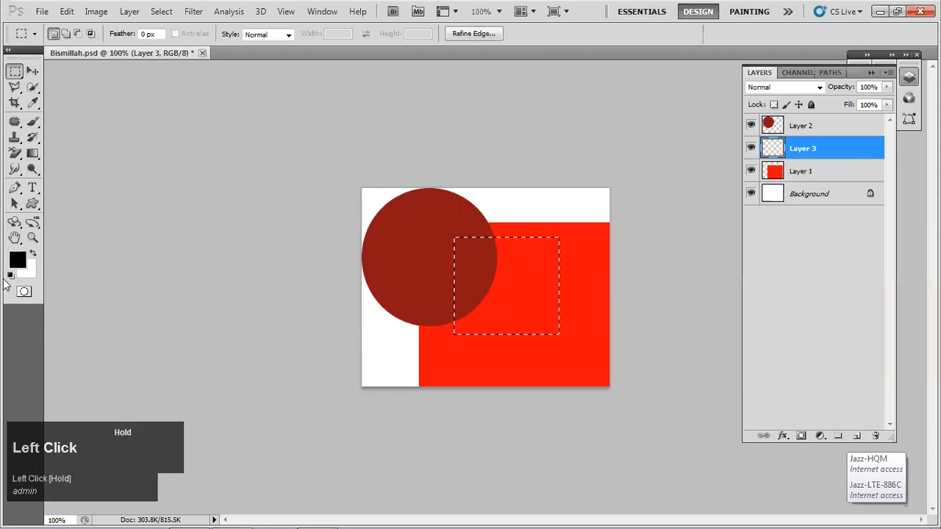
Step: Set the foreground colour to yellow (ffe400)
left_click(17, 259)
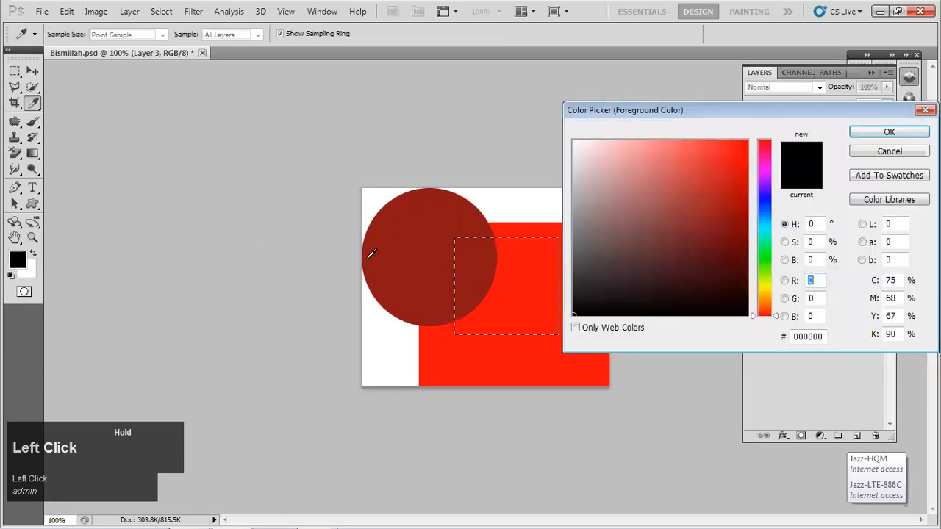
left_click(763, 289)
left_click_drag(724, 177, 769, 115)
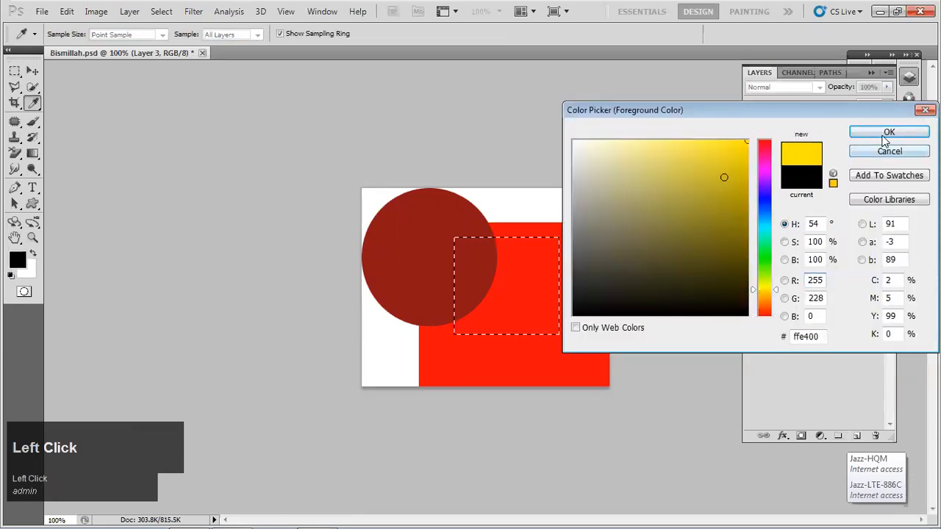
left_click(889, 132)
Step: Fill the rectangular selection with the yellow foreground colour using the Paint Bucket and deselect it
left_click_drag(32, 156, 63, 170)
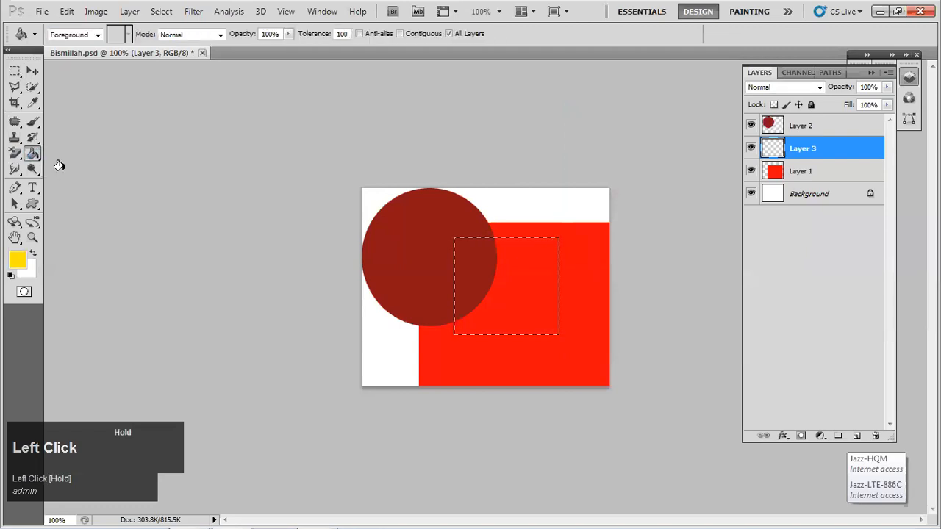
left_click(505, 300)
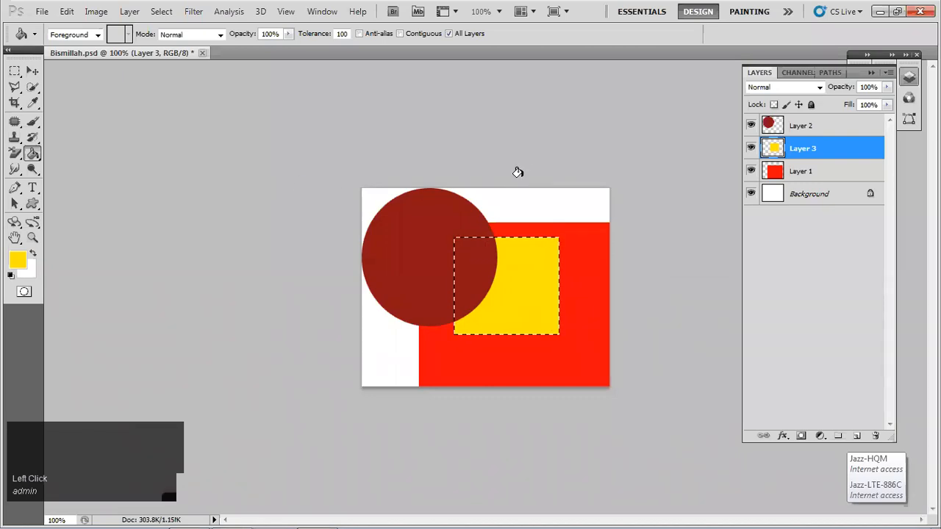
left_click(32, 70)
key("ctrl+d")
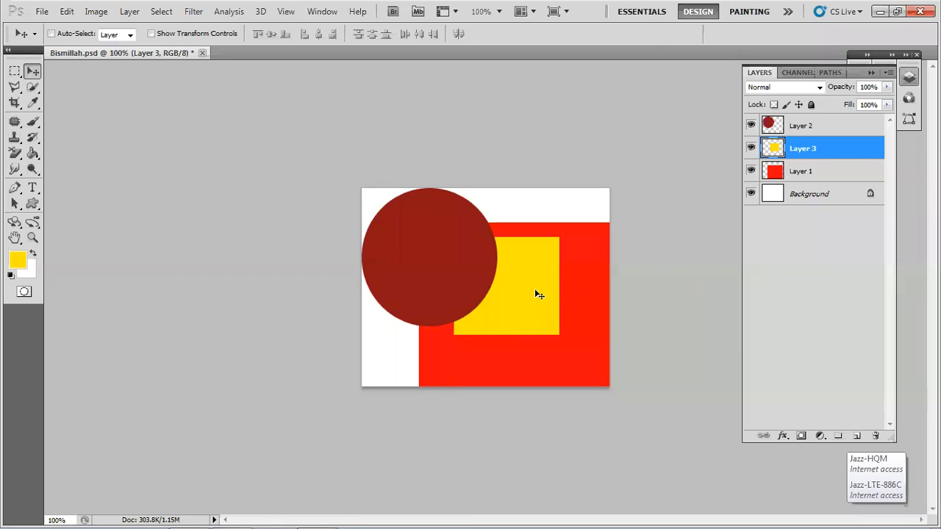
Step: Select Layer 3 and move its yellow rectangle slightly left, further under the circle
left_click(794, 173)
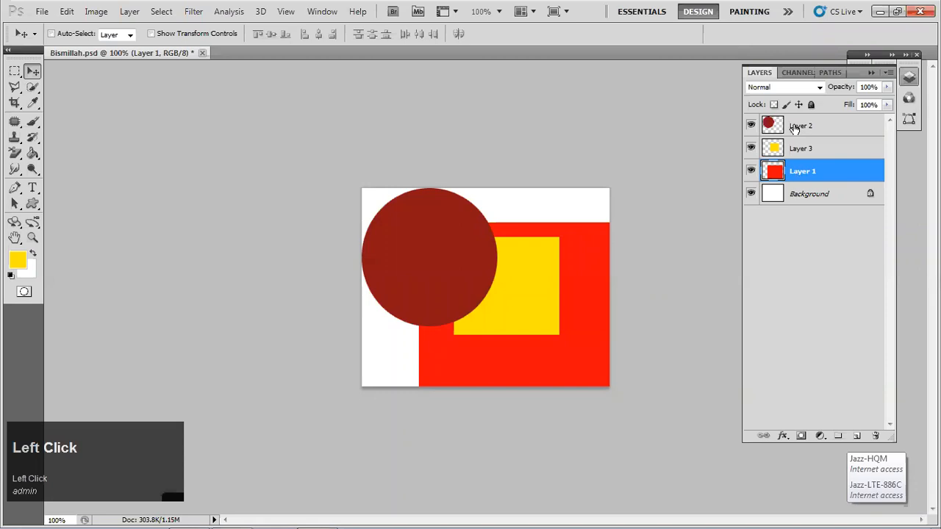
left_click(794, 129)
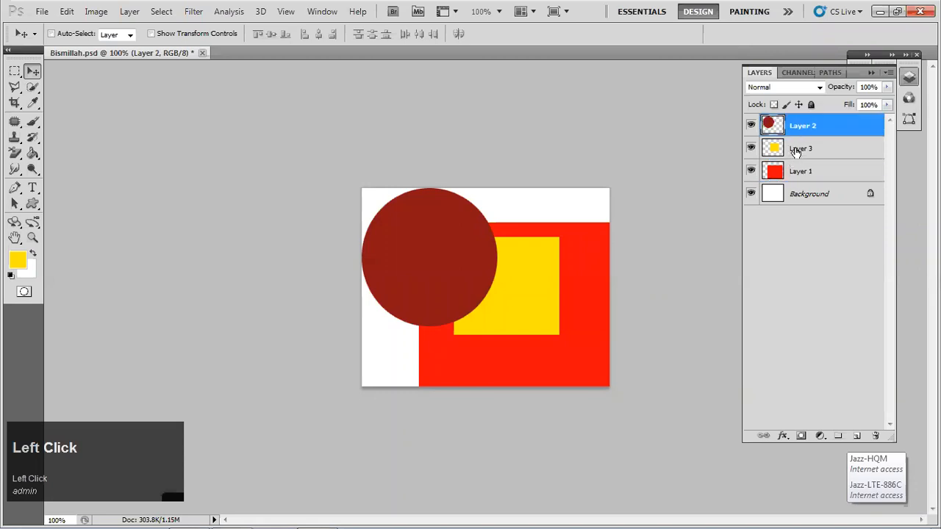
left_click(795, 151)
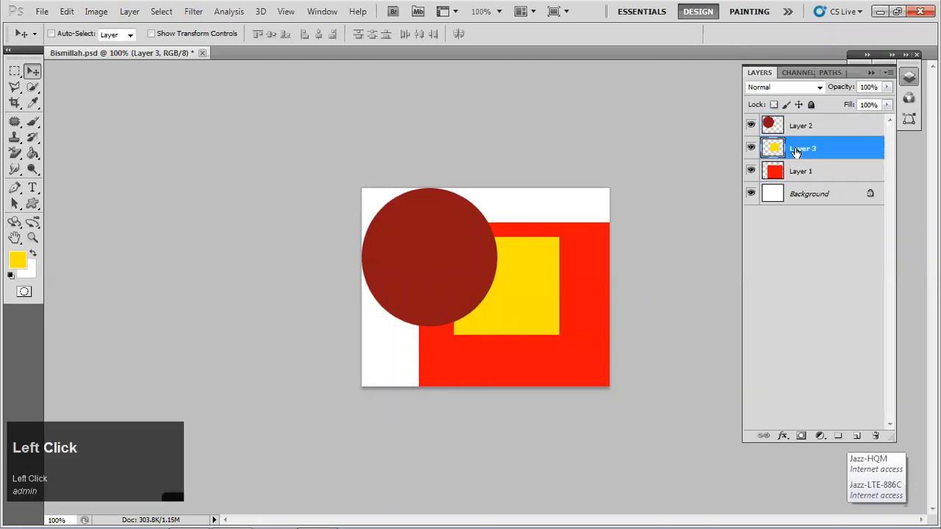
left_click_drag(515, 292, 494, 290)
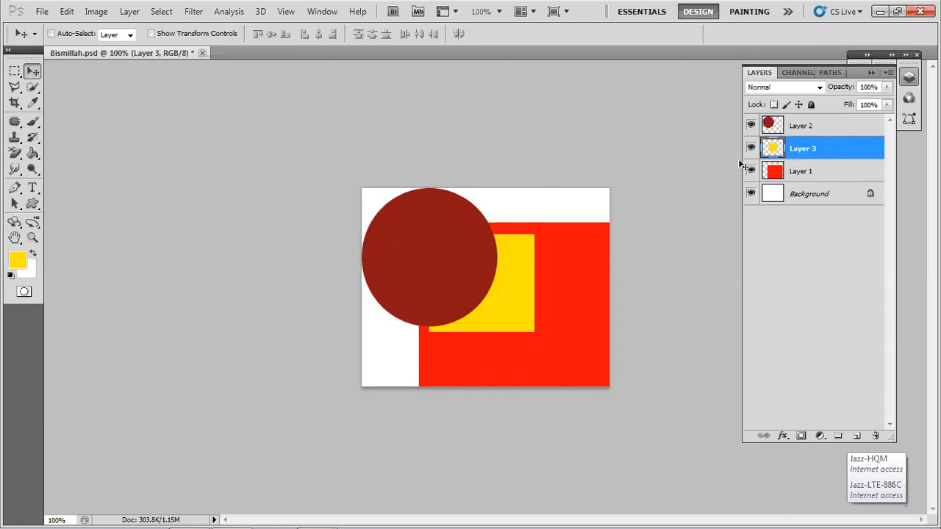
left_click(598, 470)
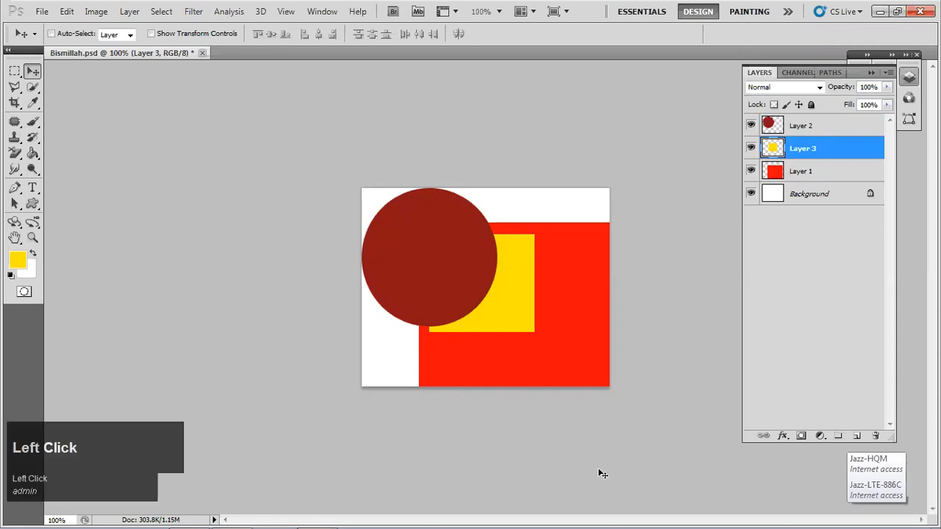
left_click(603, 201)
left_click(321, 12)
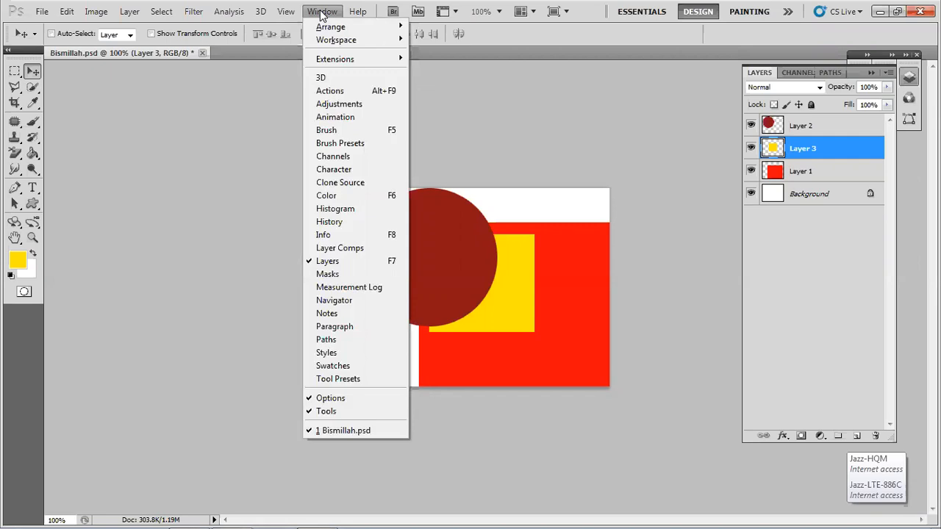
mouse_move(324, 28)
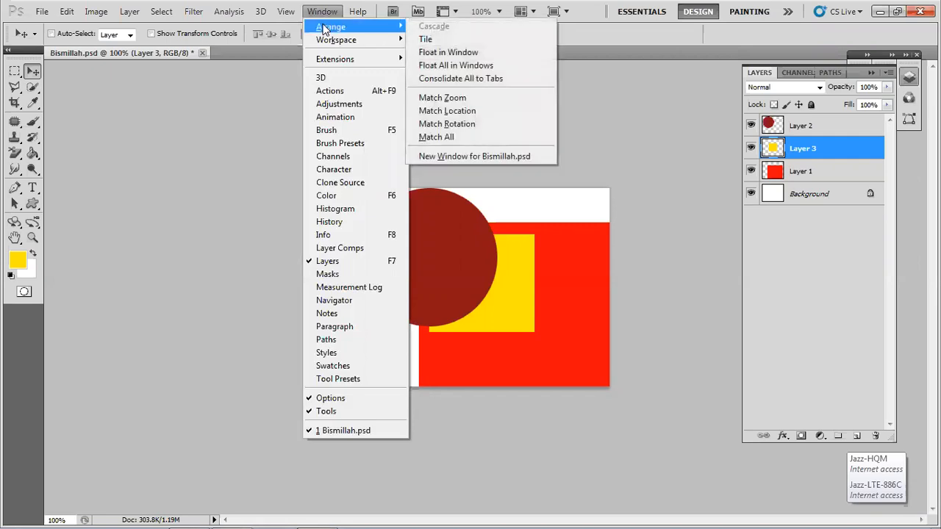
mouse_move(335, 46)
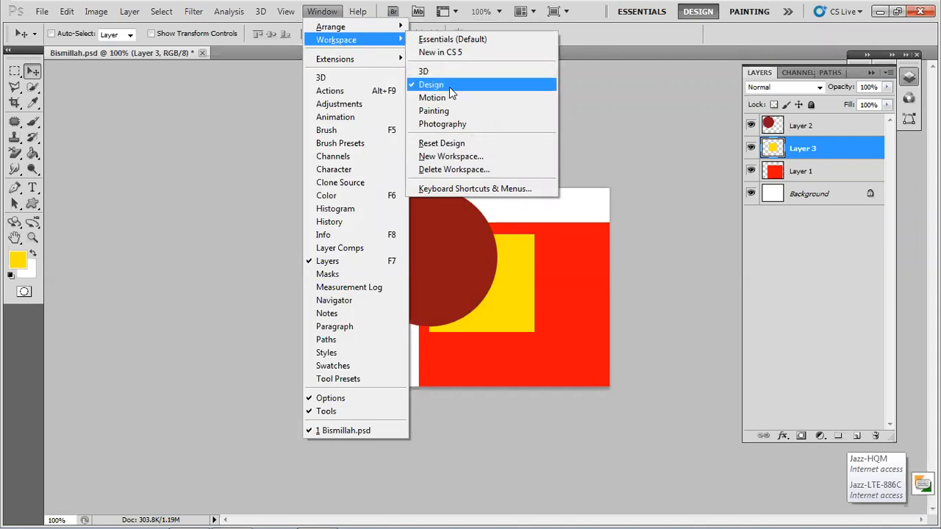
left_click(719, 235)
mouse_move(729, 509)
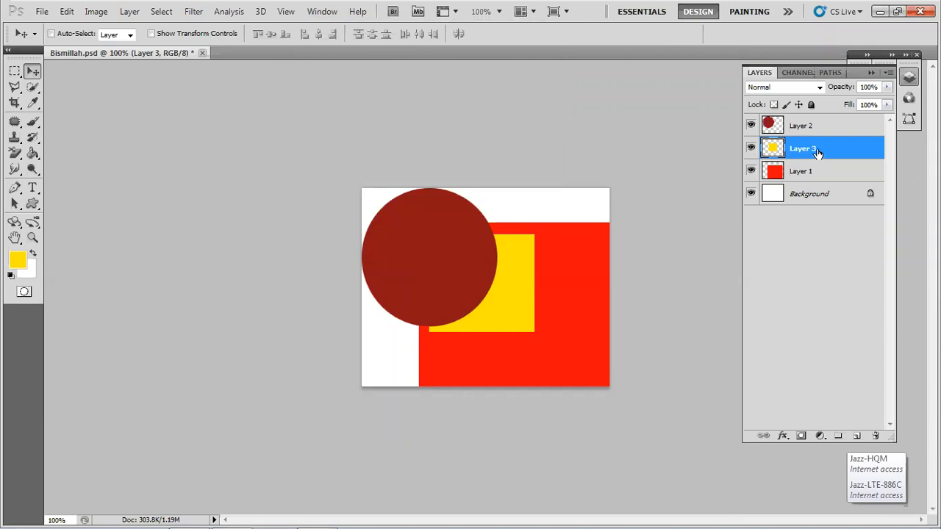
Step: Move Layer 3 above Layer 2 in the layer stack and select Layer 1
left_click_drag(818, 153, 819, 123)
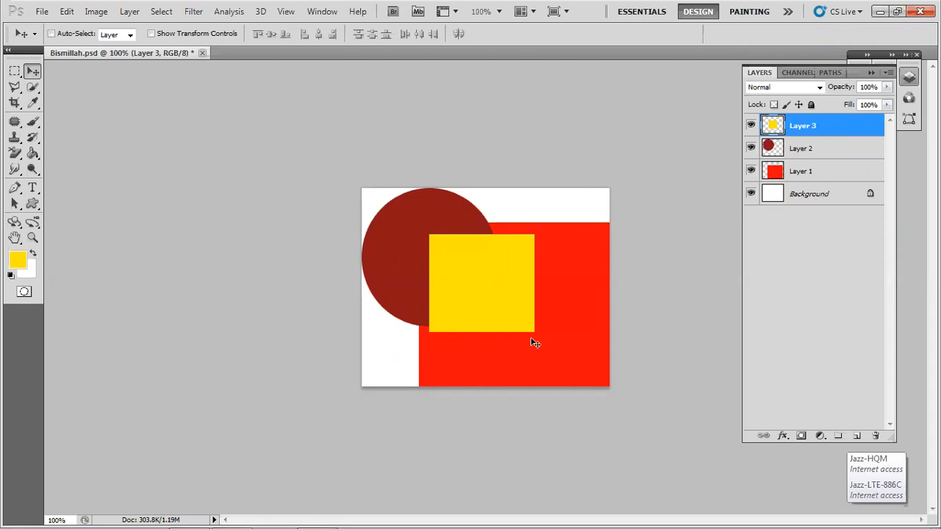
left_click(539, 97)
left_click(830, 151)
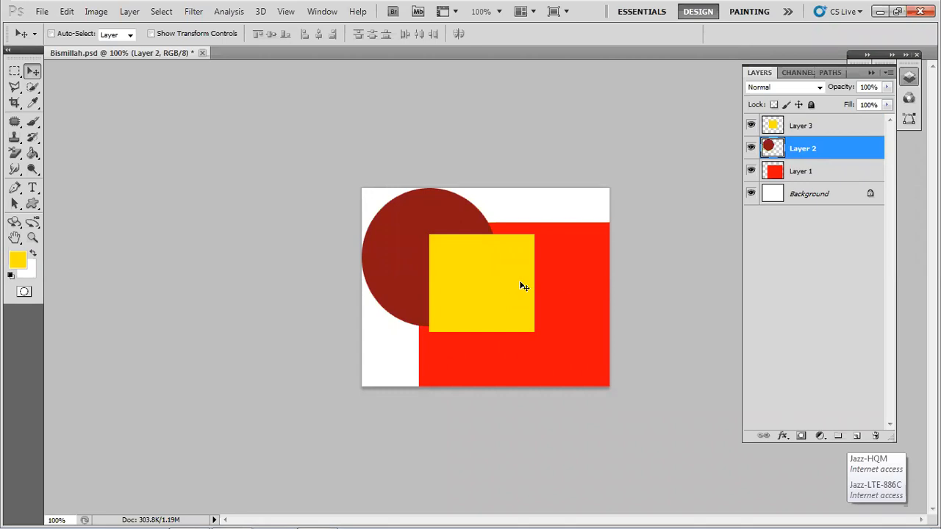
left_click(796, 173)
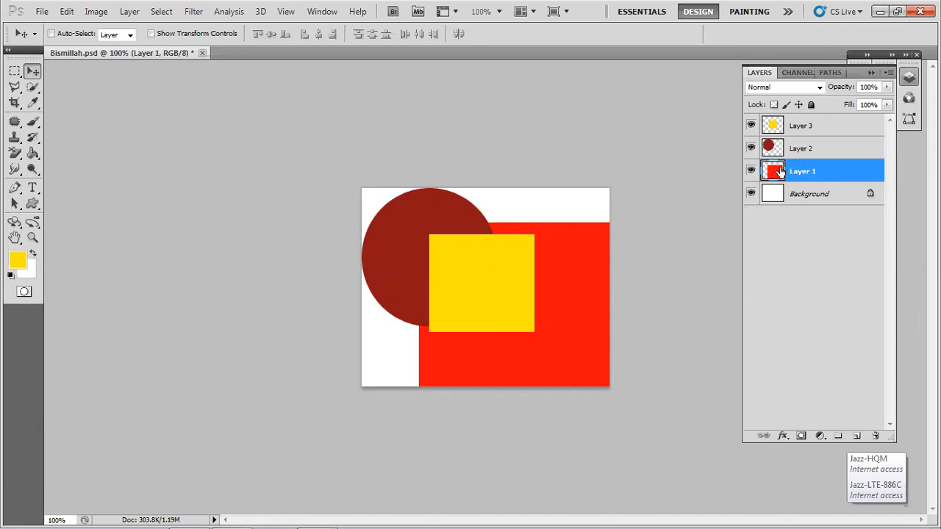
mouse_move(579, 354)
left_mouse_down()
mouse_move(522, 351)
mouse_move(577, 353)
left_mouse_up()
Step: Hide the Background, Layer 2 and Layer 3, leaving only Layer 1 visible
left_click(751, 194)
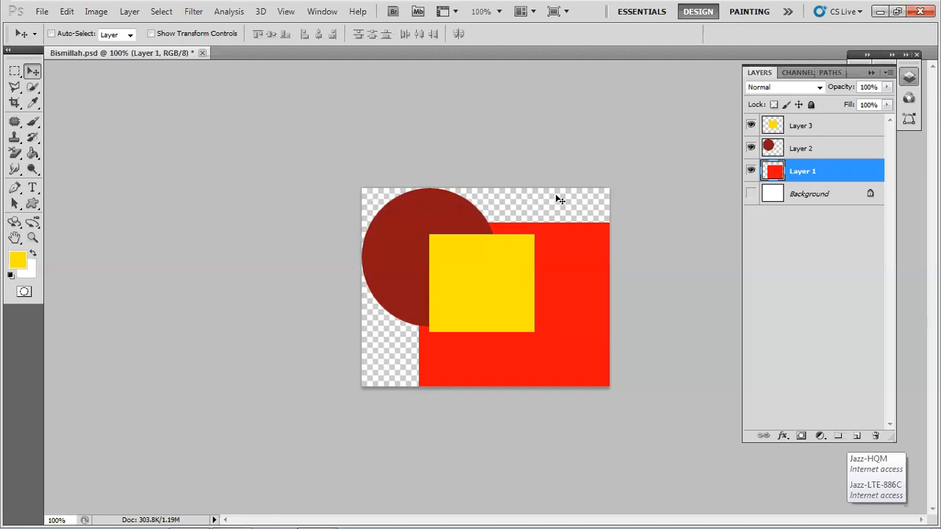
left_click(775, 175)
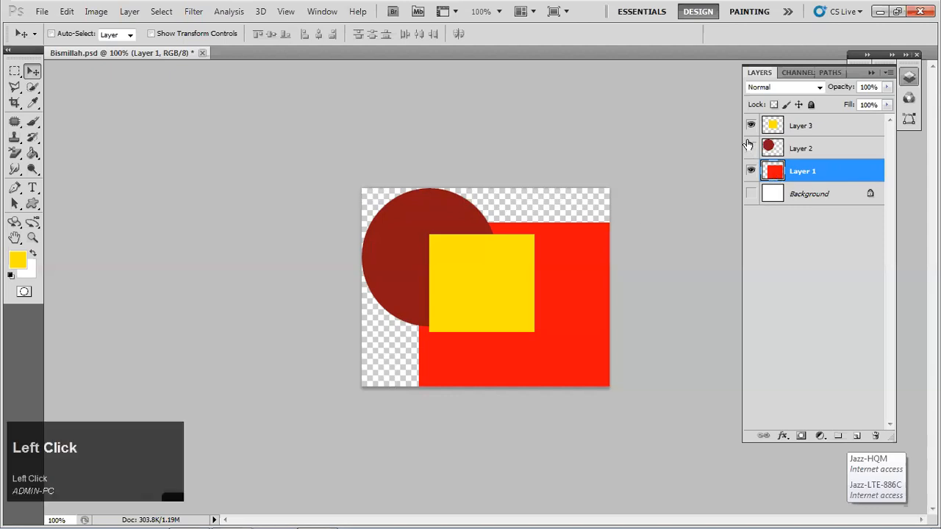
left_click_drag(747, 144, 750, 125)
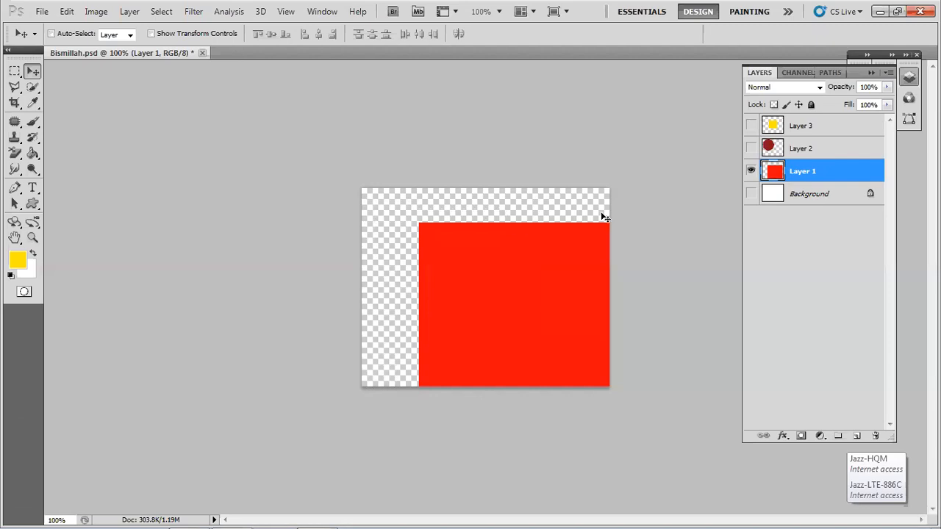
Step: Hide Layer 1 and switch the visibility to Layer 2 alone, followed by Layer 3 alone
left_click(752, 171)
left_click(752, 156)
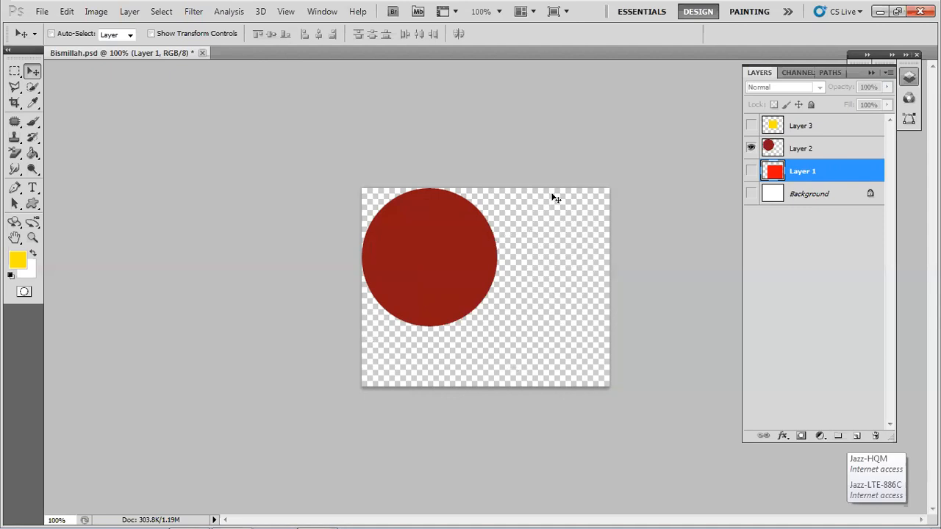
left_click(750, 147)
left_click(751, 127)
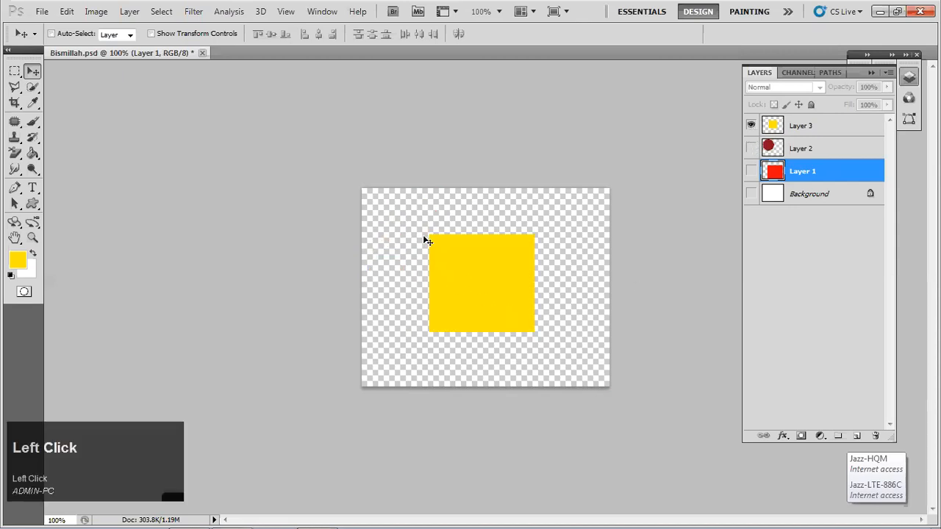
left_click(18, 72)
left_click_drag(517, 338, 387, 208)
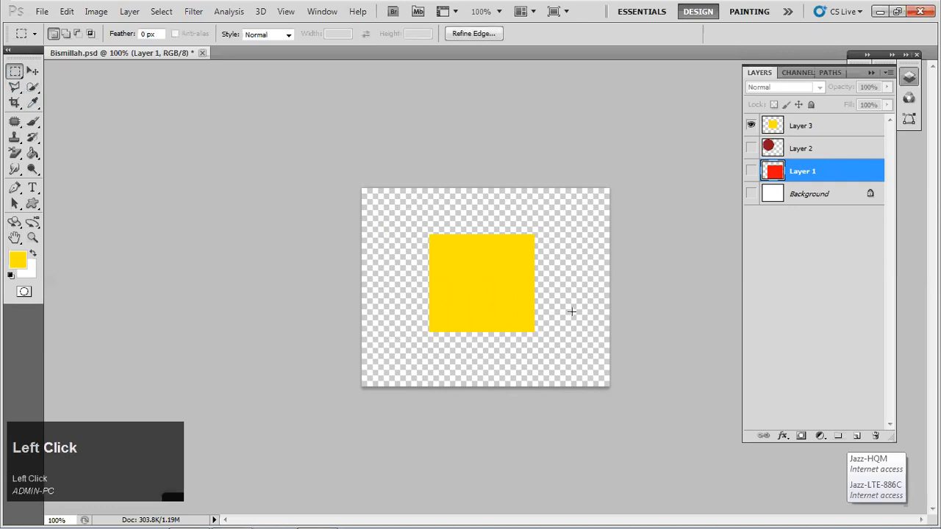
left_click(444, 272)
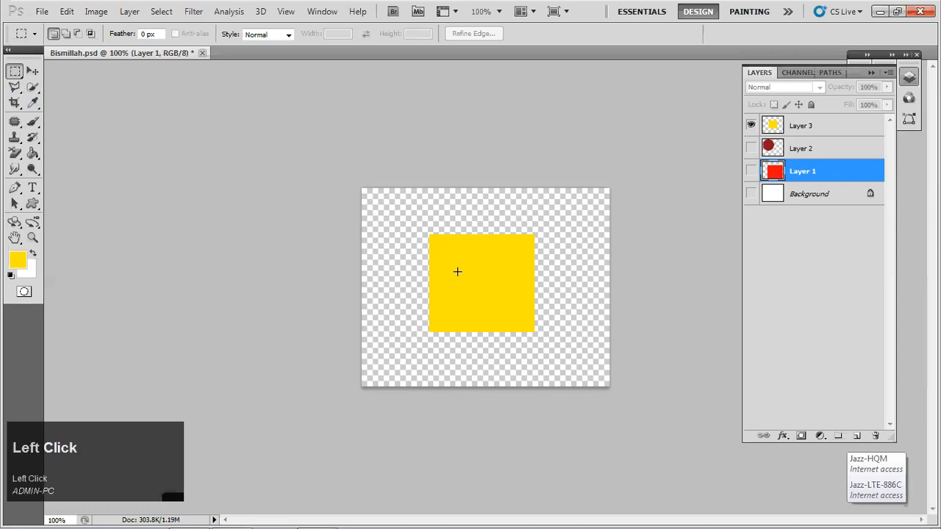
left_click(33, 70)
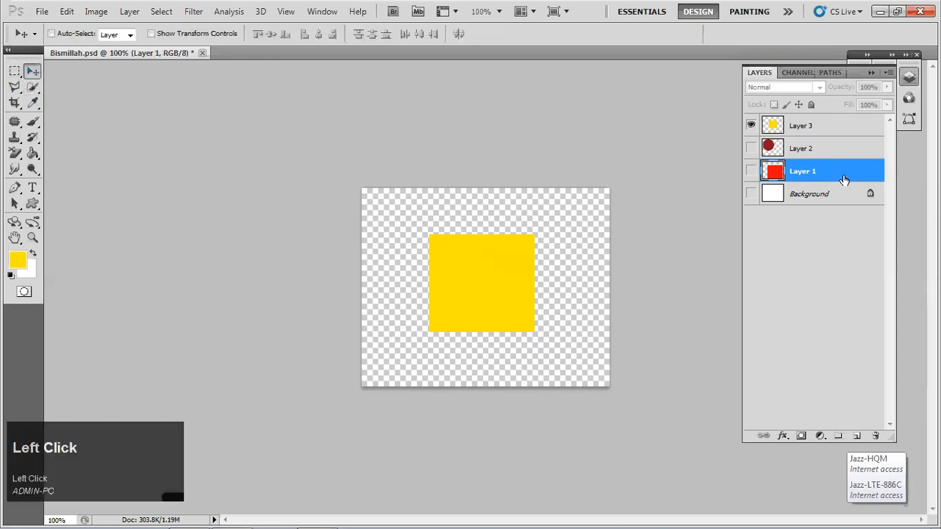
Step: Select Layer 3 and make Layer 2, Layer 1 and the Background visible again
left_click(805, 130)
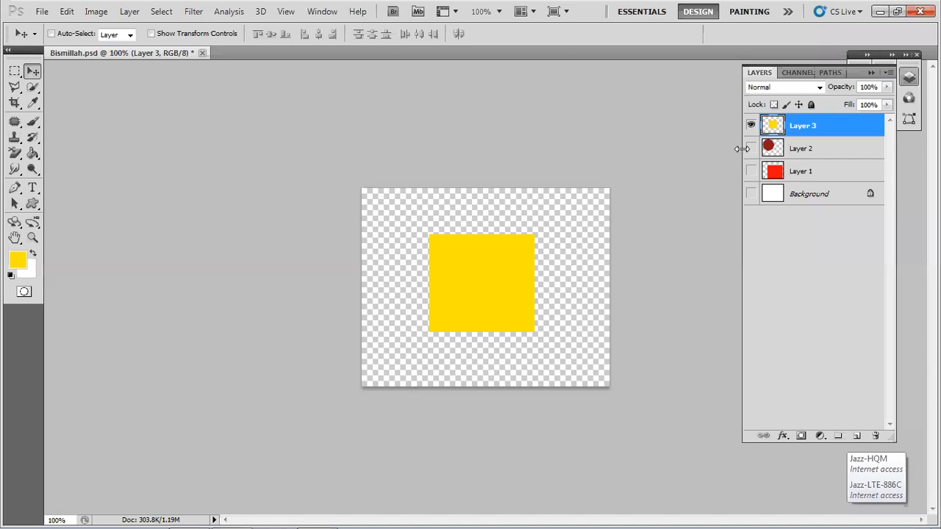
left_click(685, 130)
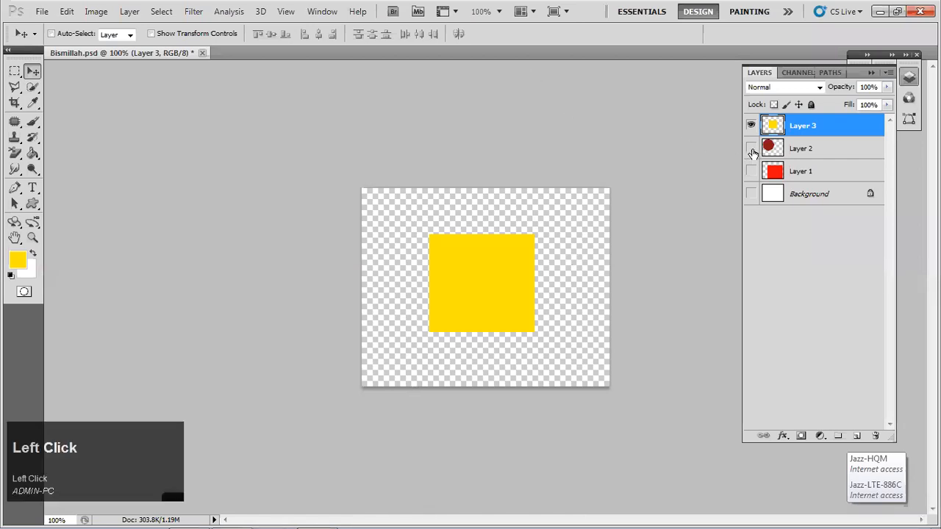
left_click_drag(751, 151, 750, 197)
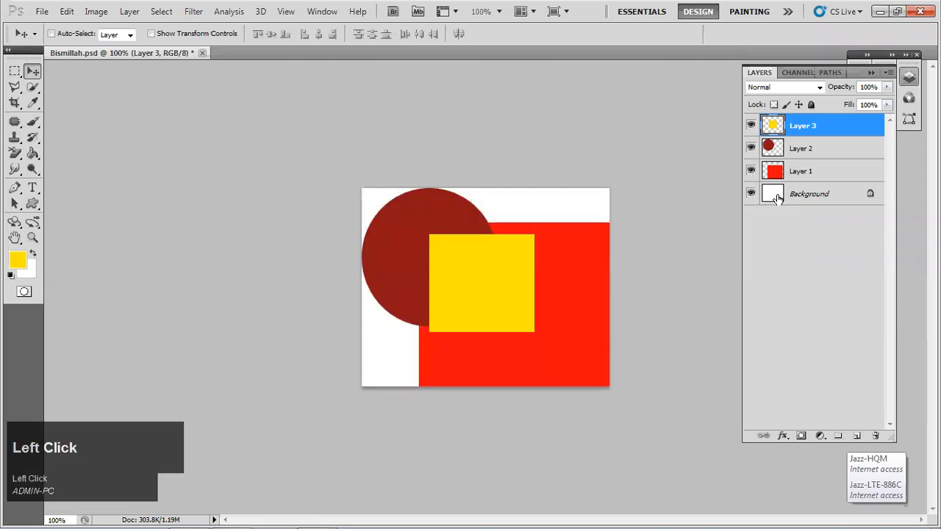
Step: Select each layer in turn from the Background up to Layer 3, and move Layer 3's yellow rectangle down and right over the red one
left_click(778, 198)
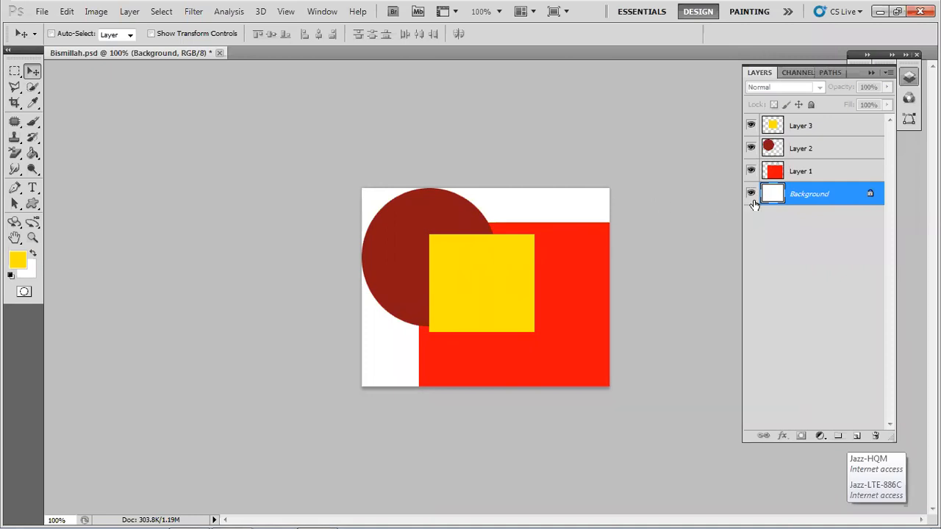
left_click(792, 175)
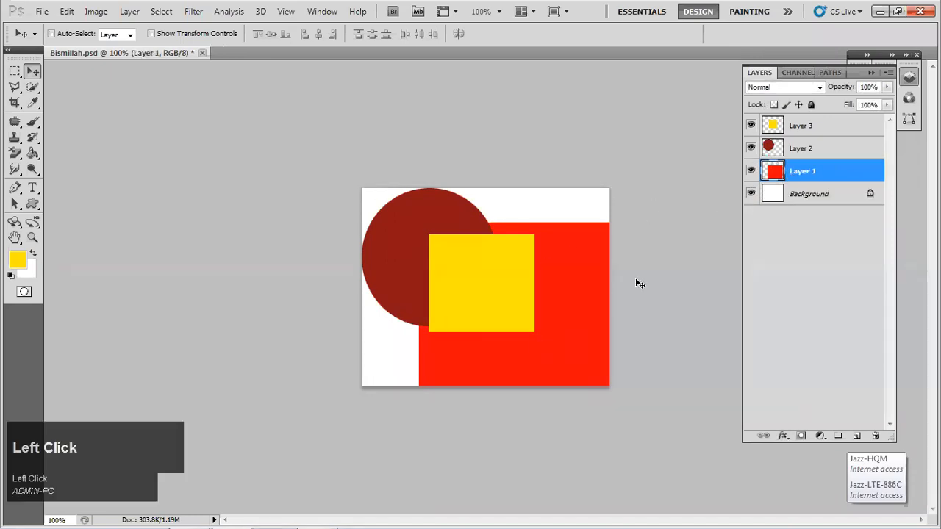
left_click(795, 147)
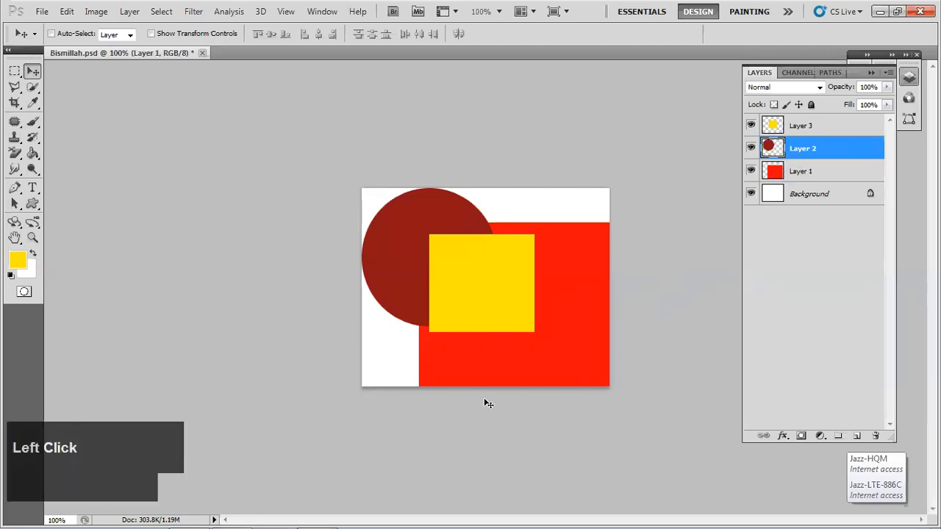
left_click(814, 126)
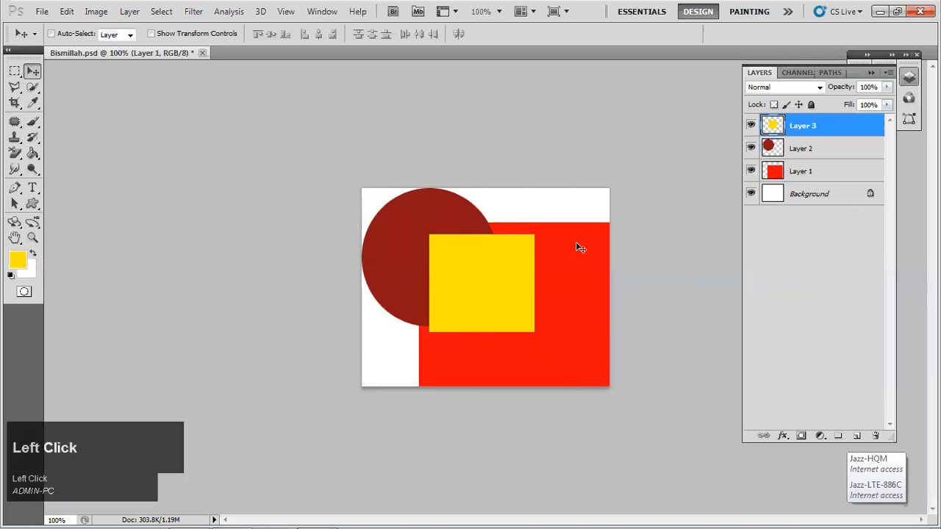
left_click_drag(519, 280, 567, 310)
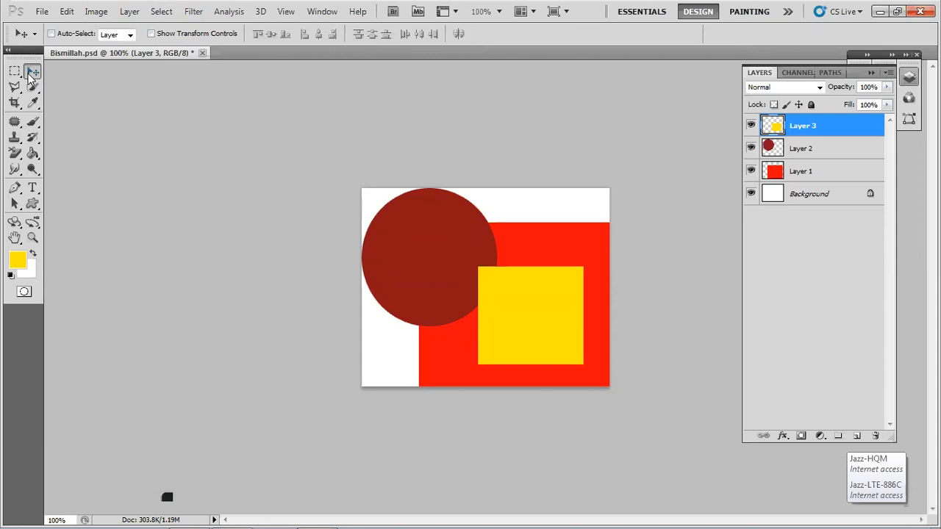
Step: Turn on Auto-Select for the Move tool and set it to pick individual layers
left_click(52, 33)
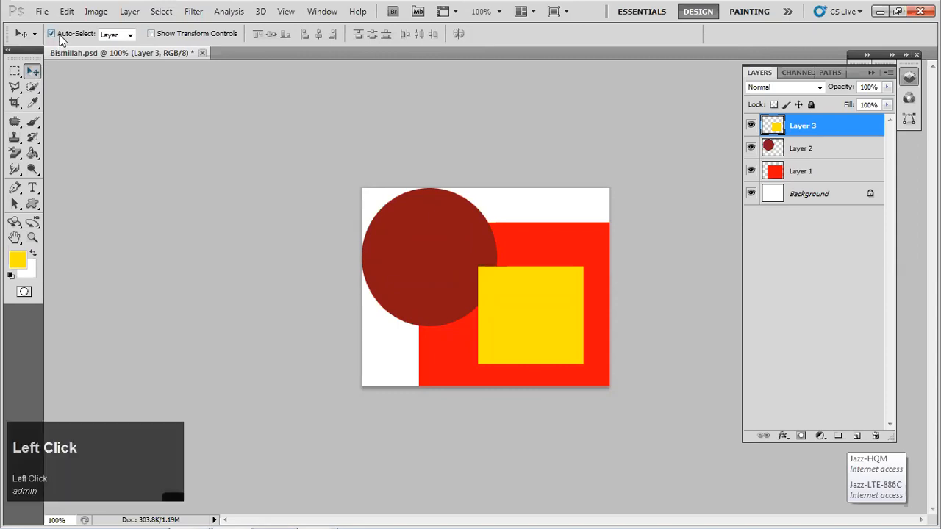
left_click(113, 39)
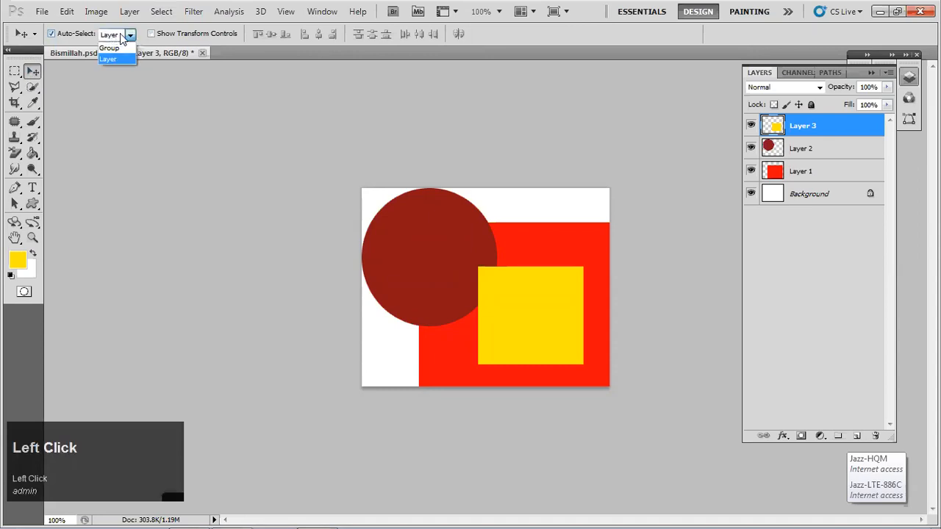
left_click(118, 62)
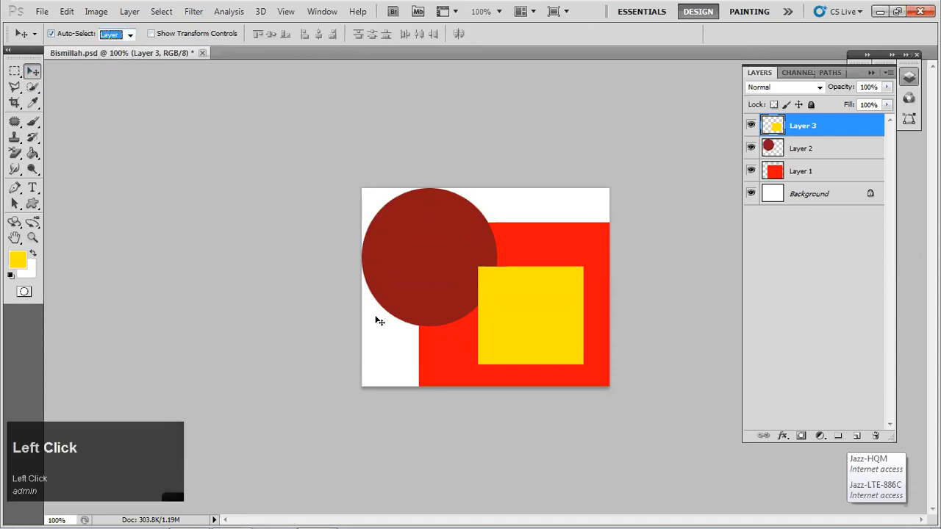
Step: Practise auto-selecting the circle and the yellow and red rectangles directly on the canvas, ending with the circle on Layer 2
left_click(147, 147)
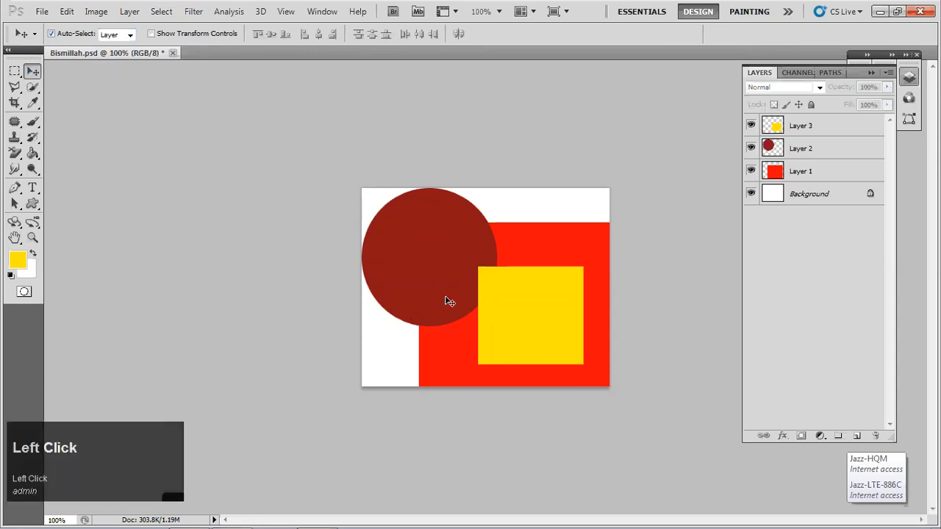
left_click(430, 240)
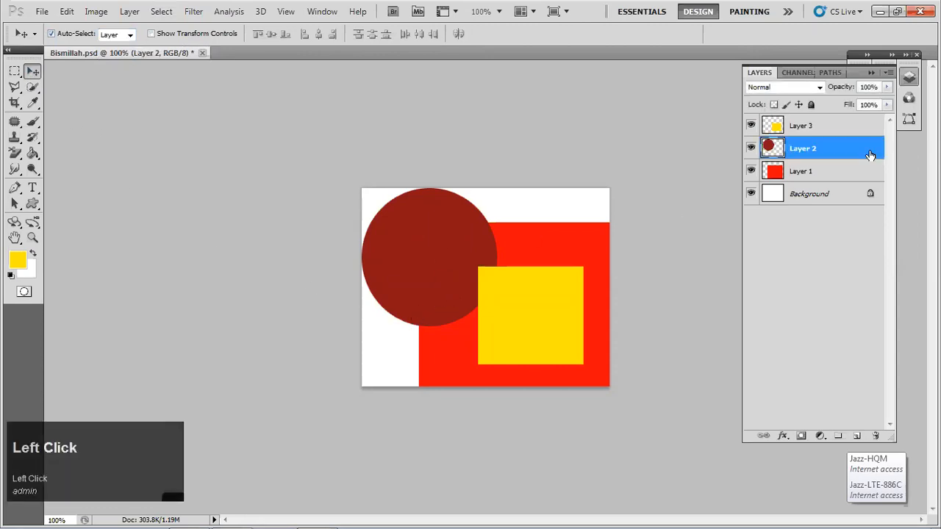
left_click(532, 306)
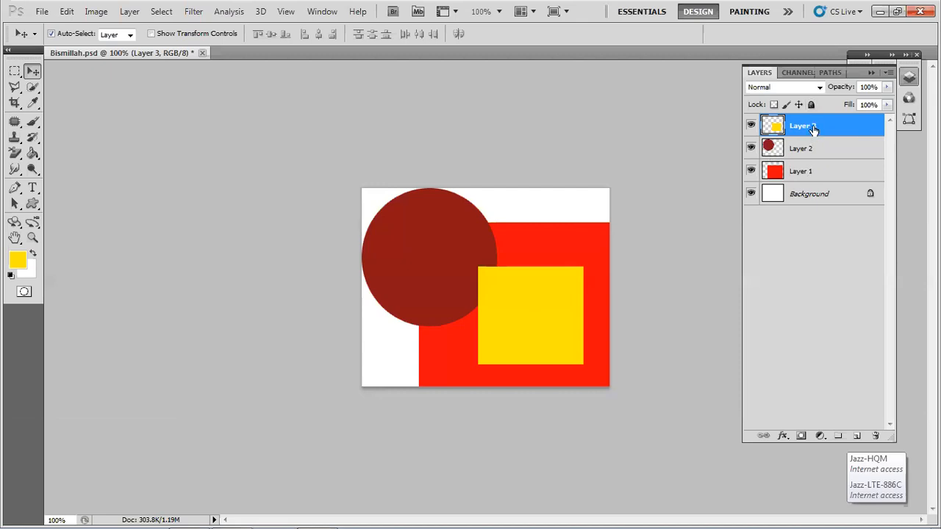
left_click(564, 235)
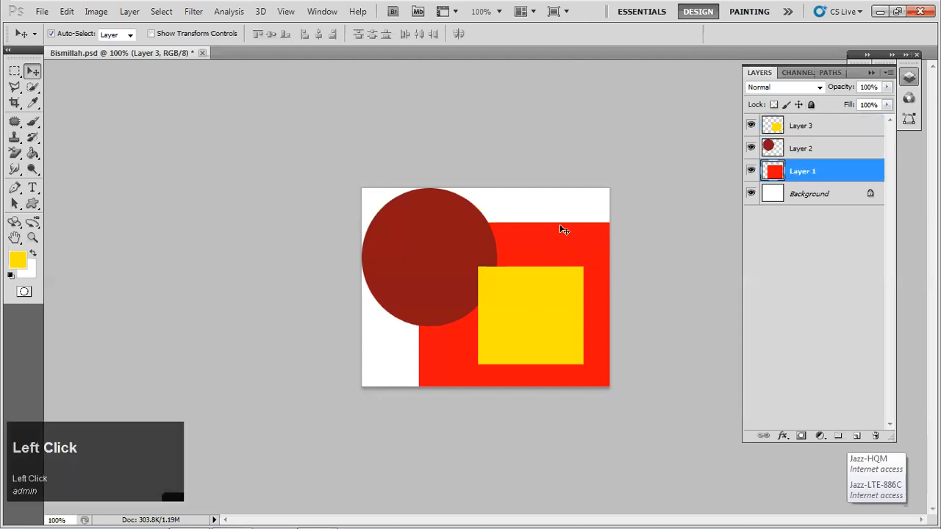
left_click(559, 216)
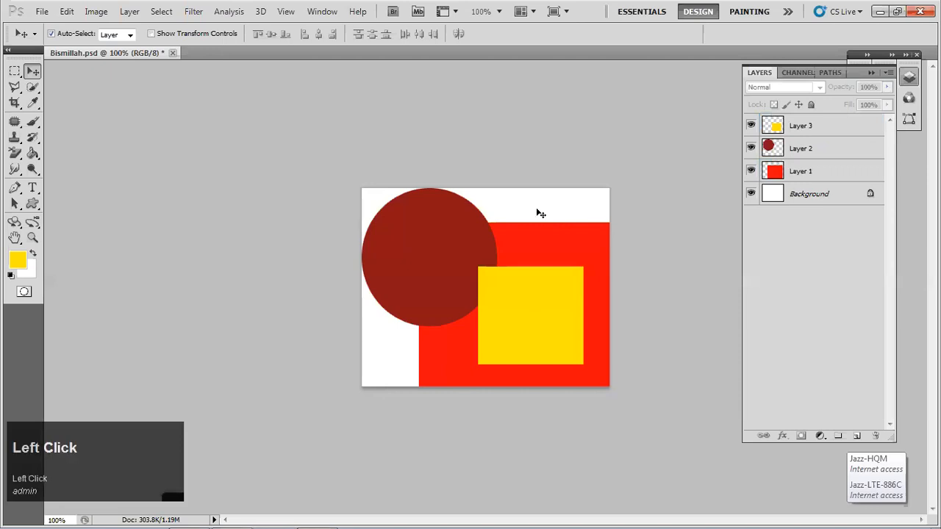
left_click(530, 306)
left_click(524, 259)
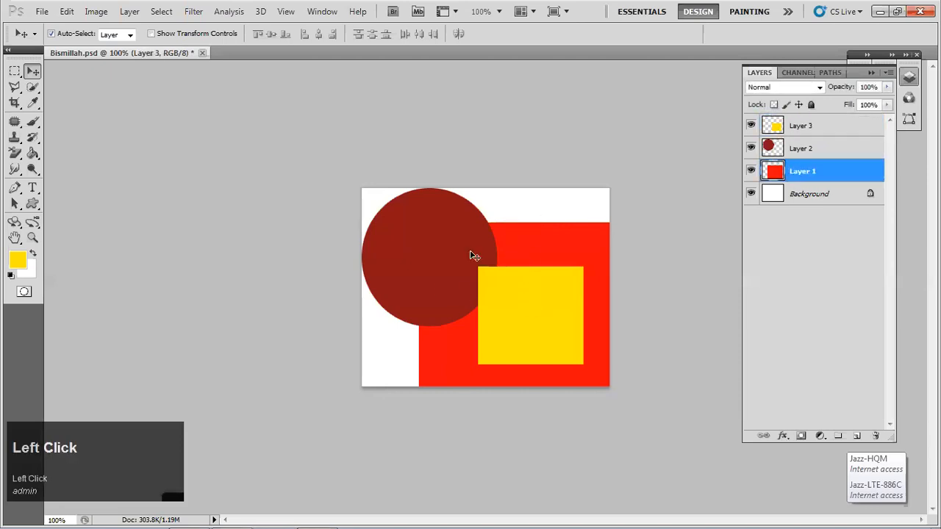
left_click(433, 257)
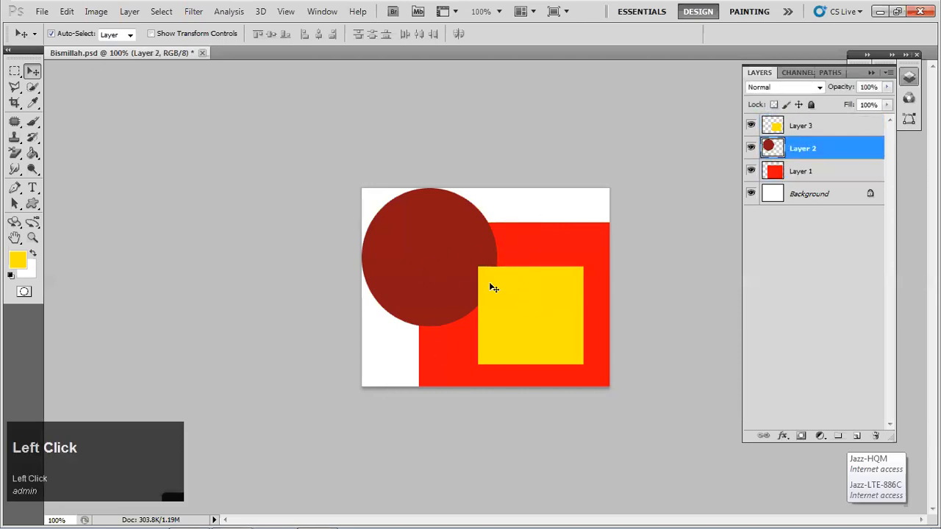
mouse_move(448, 272)
left_mouse_down()
mouse_move(528, 268)
mouse_move(447, 271)
left_mouse_up()
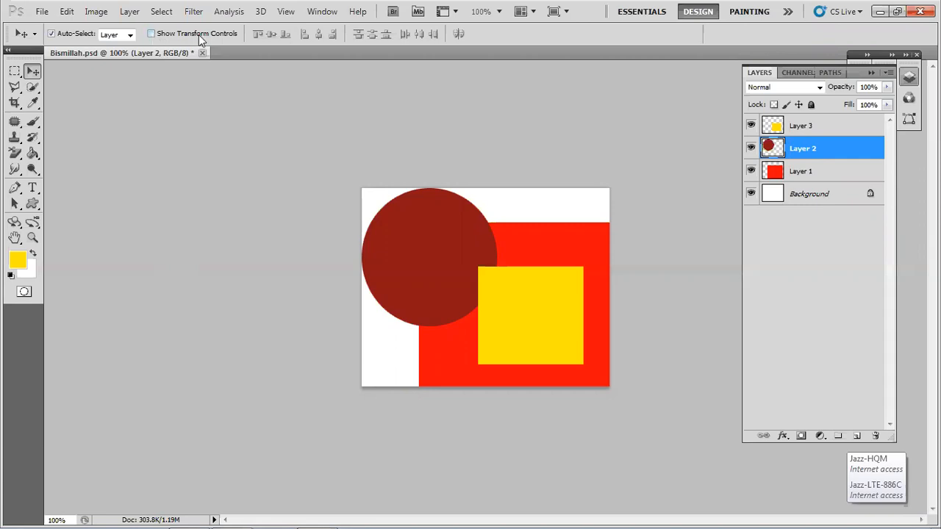
Step: Show the transform controls and select the different layers to compare their bounding boxes, ending with Layer 3
left_click(161, 35)
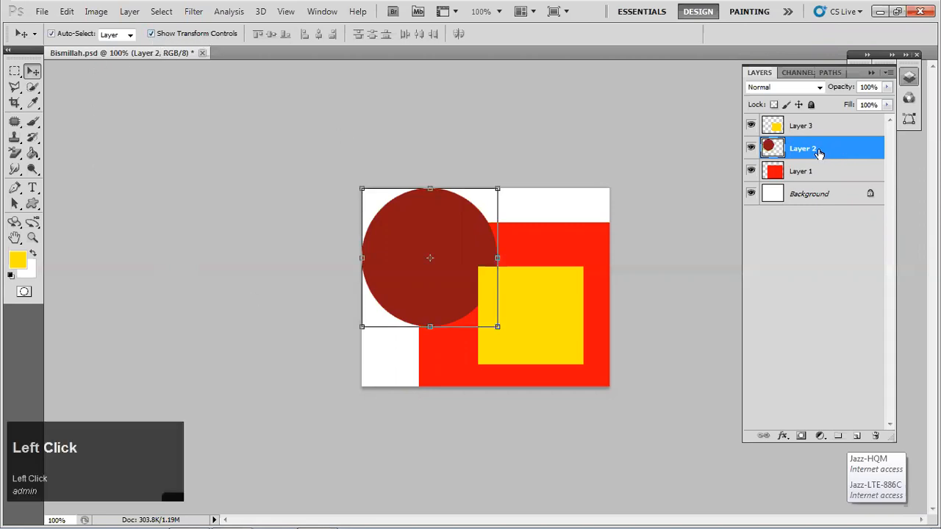
left_click(550, 340)
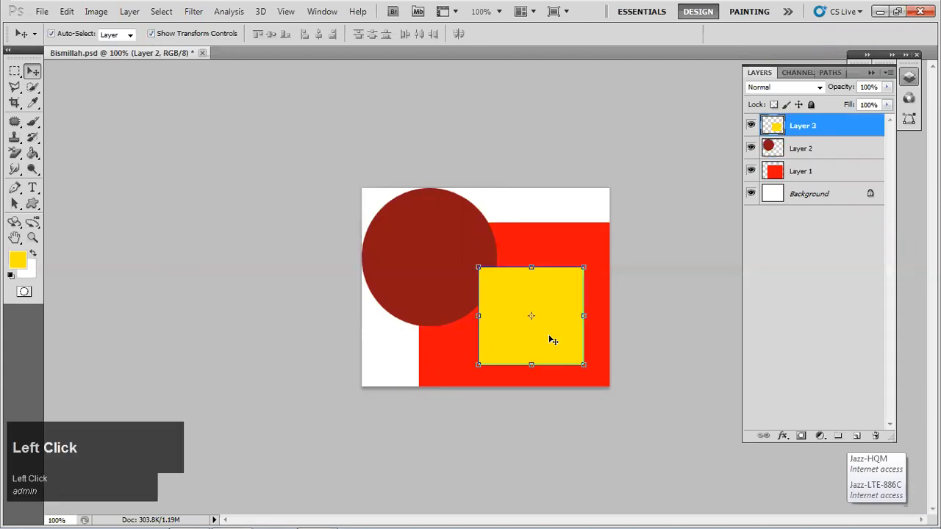
left_click(554, 253)
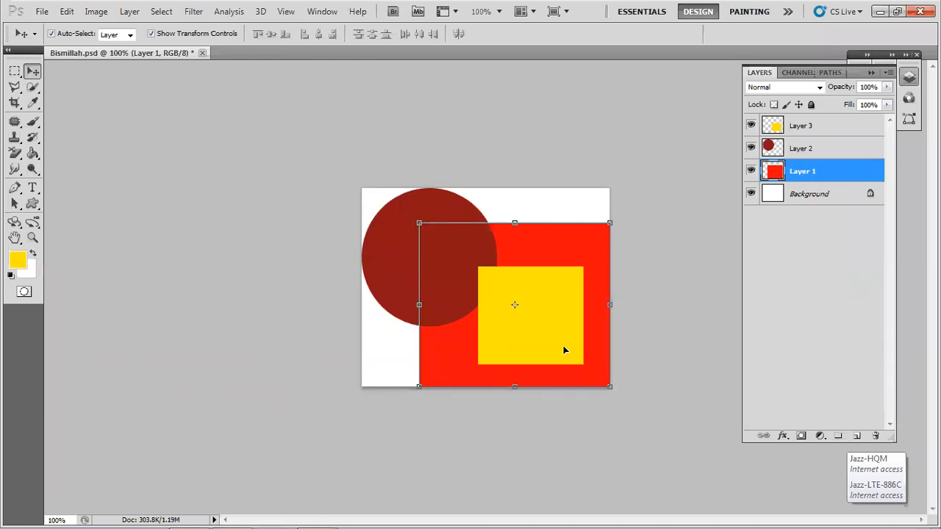
left_click(527, 323)
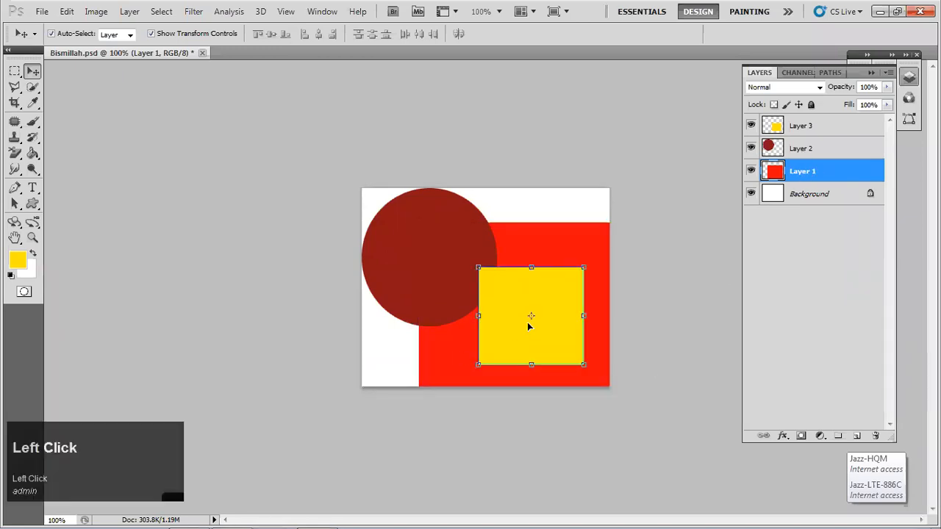
left_click(799, 151)
left_click(801, 173)
left_click(799, 150)
left_click(800, 125)
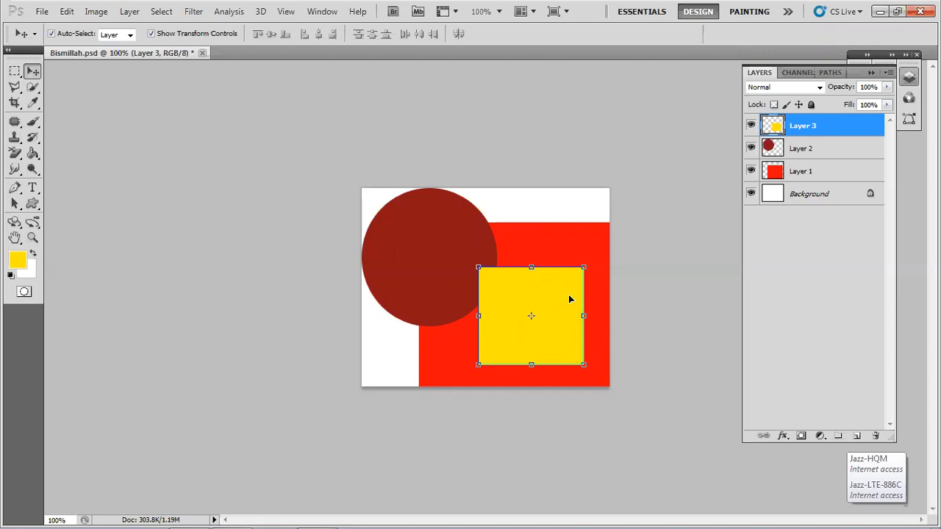
Step: Stretch Layer 3's yellow rectangle with its transform handles to about 163% width and 178% height, covering most of the circle
left_click_drag(478, 316, 386, 323)
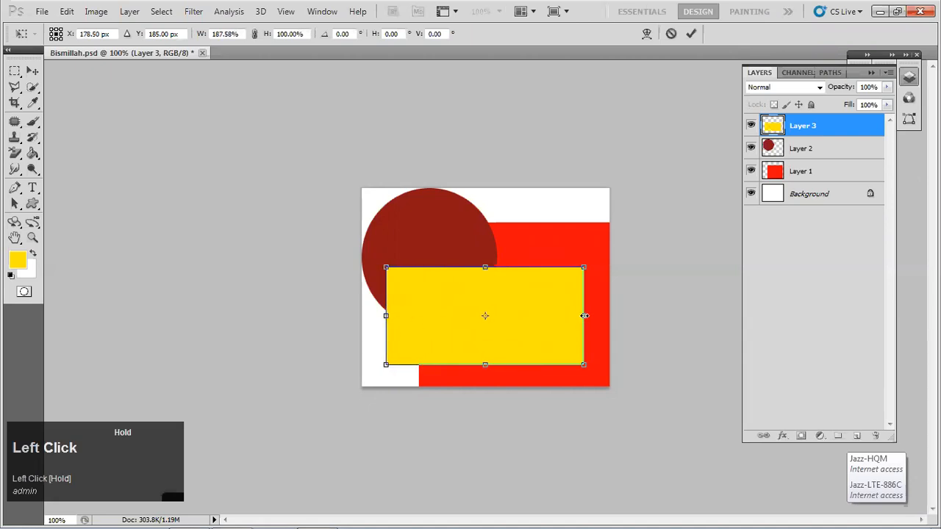
left_click_drag(585, 316, 501, 314)
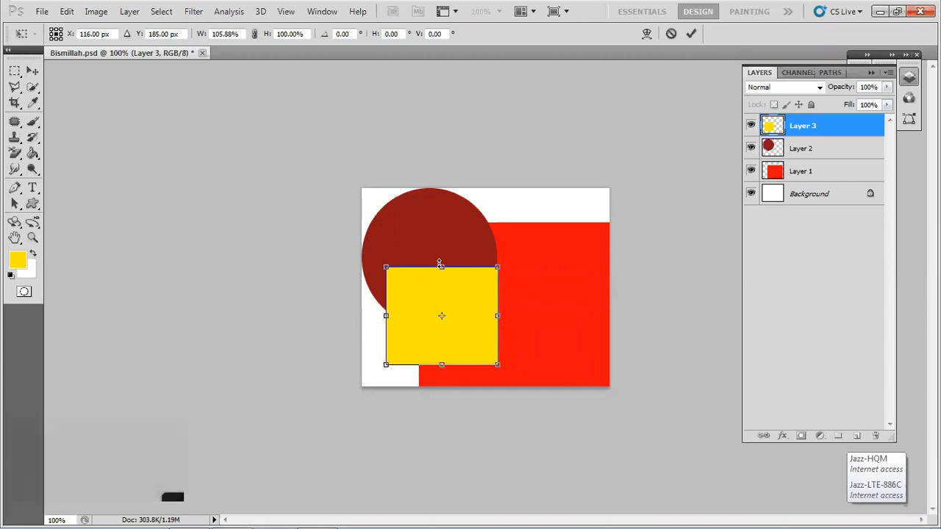
left_click_drag(440, 263, 442, 200)
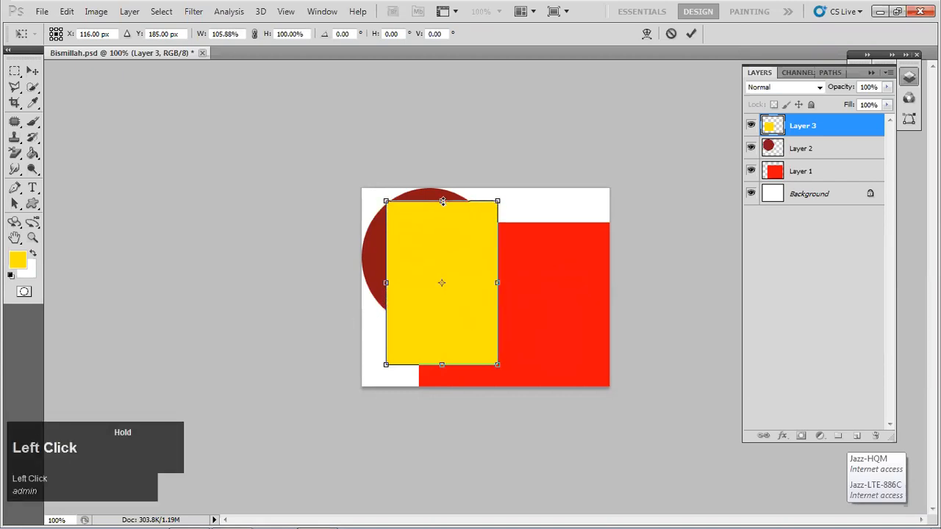
mouse_move(442, 365)
left_mouse_down()
mouse_move(442, 275)
mouse_move(442, 375)
left_mouse_up()
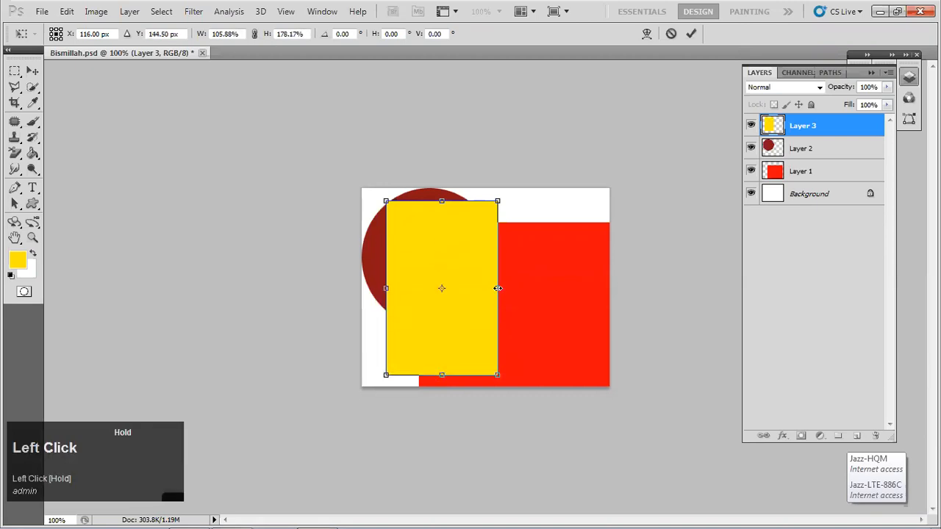
left_click_drag(498, 288, 520, 280)
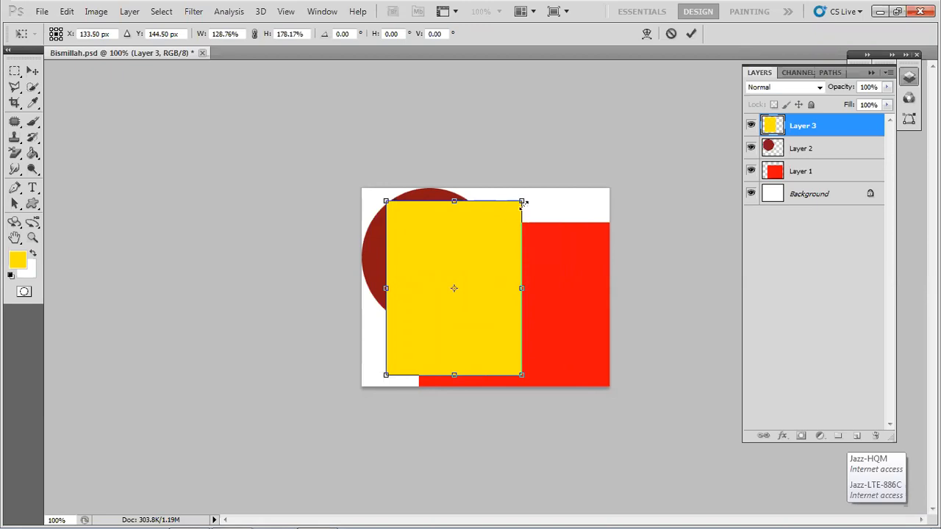
left_click_drag(523, 199, 559, 199)
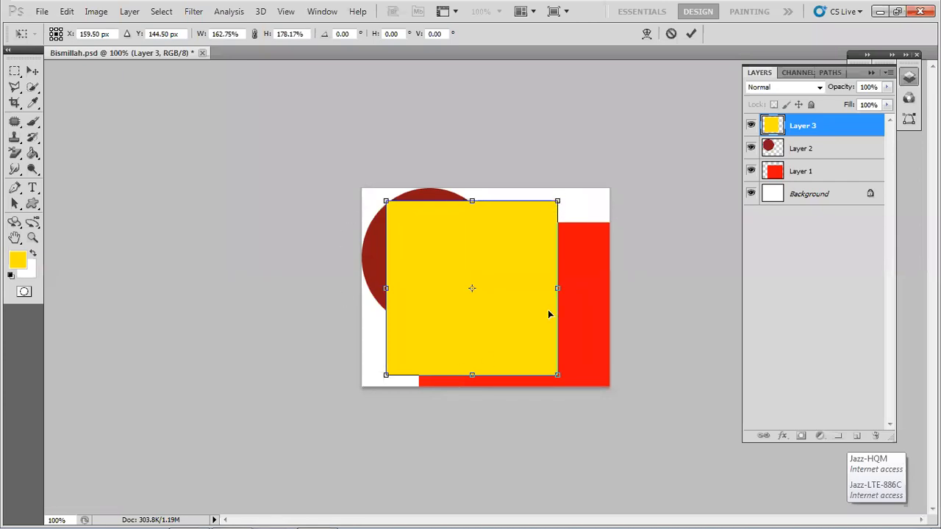
Step: Rotate Layer 3's yellow rectangle freely to about -56°, and set its rotation to -90°
left_click_drag(574, 197, 464, 239)
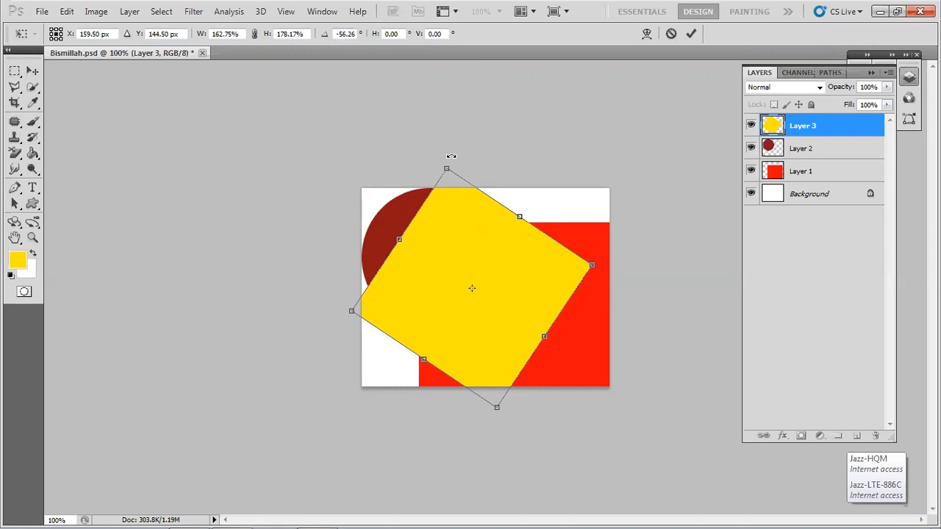
left_click(351, 31)
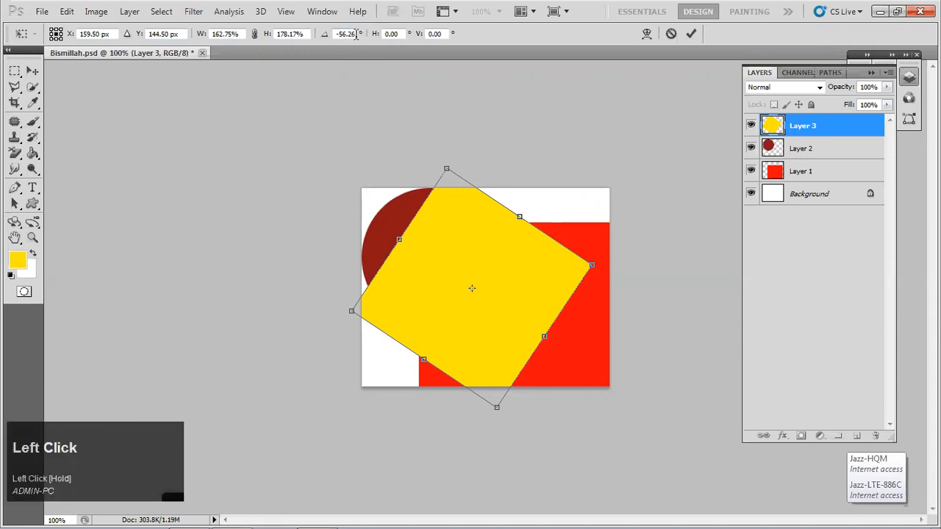
left_click_drag(353, 31, 352, 32)
type("-90")
key("Return")
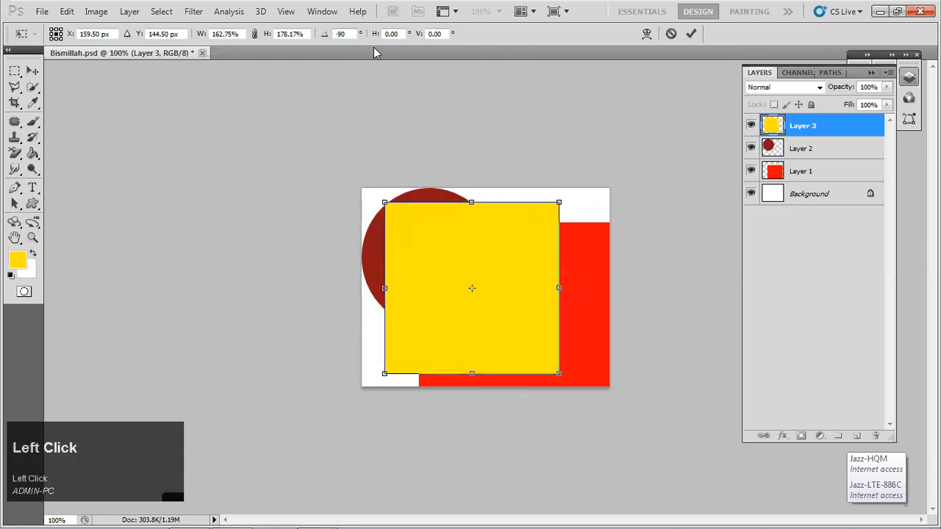
Step: Set Layer 3's rotation to 45°, apply the transform and shift the yellow diamond slightly to the right
left_click(355, 33)
type("45")
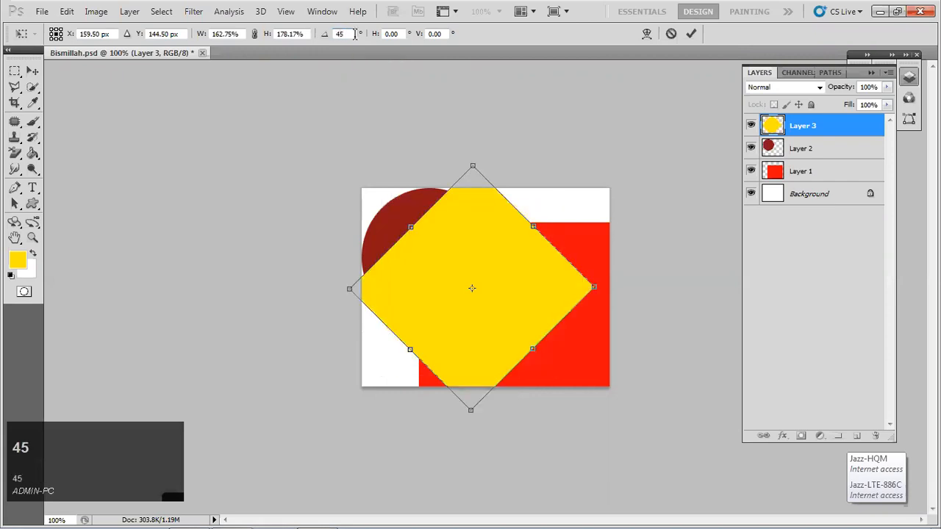
key("Return")
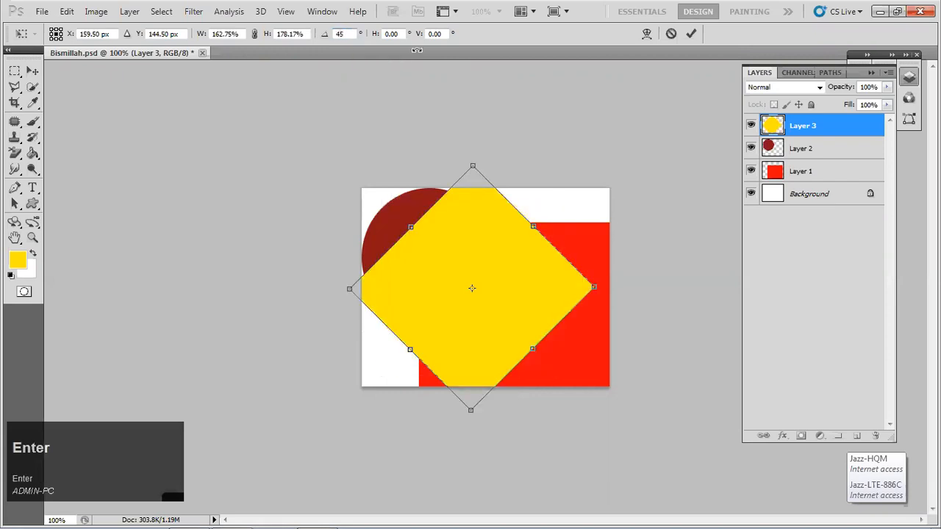
left_click(691, 33)
mouse_move(494, 258)
left_mouse_down()
mouse_move(519, 287)
mouse_move(519, 243)
mouse_move(511, 261)
left_mouse_up()
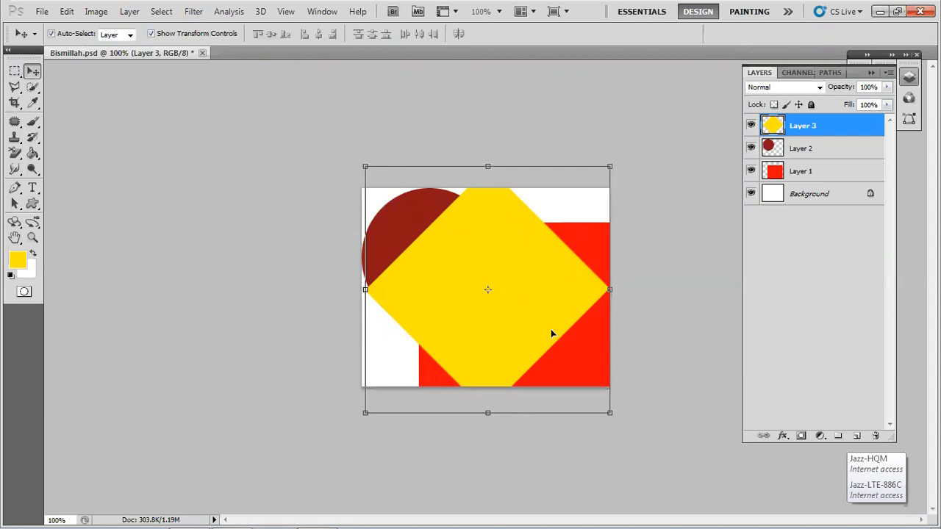
Step: Select Layers 2 and 3 together, try every edge and centre alignment in turn, and look at the Auto-Align Layers options without applying them
left_click(805, 151, "shift")
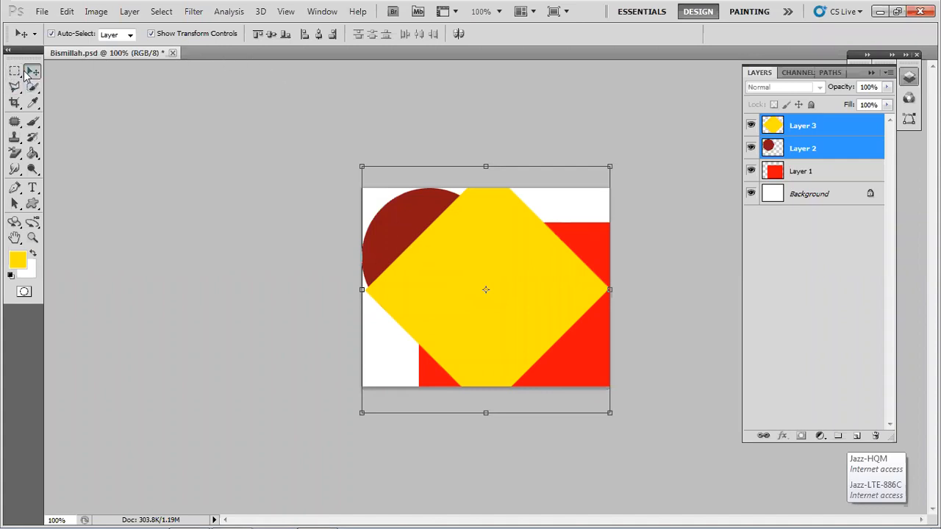
left_click(257, 36)
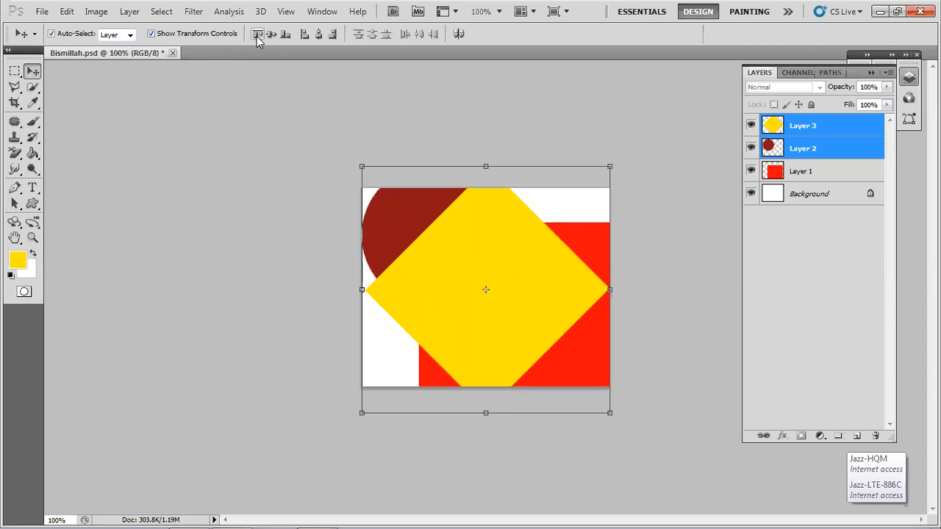
left_click(270, 35)
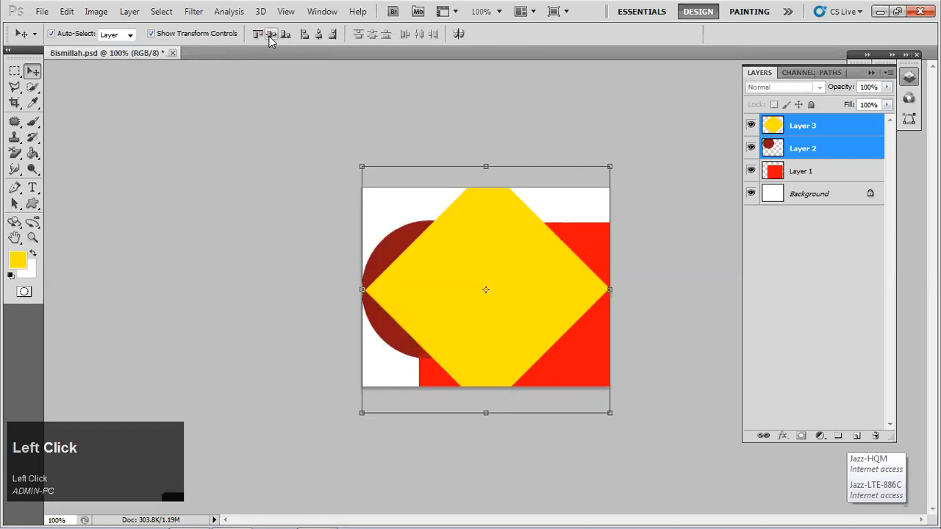
left_click(286, 34)
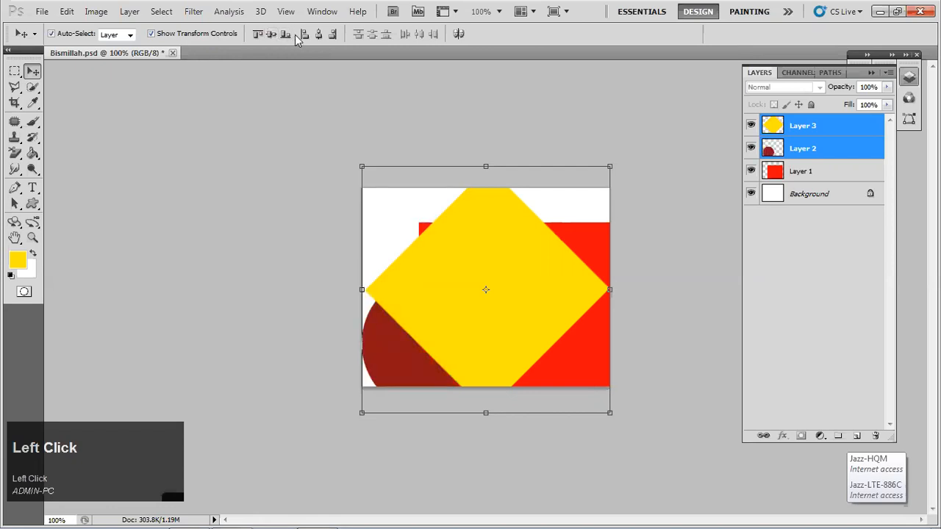
left_click(303, 35)
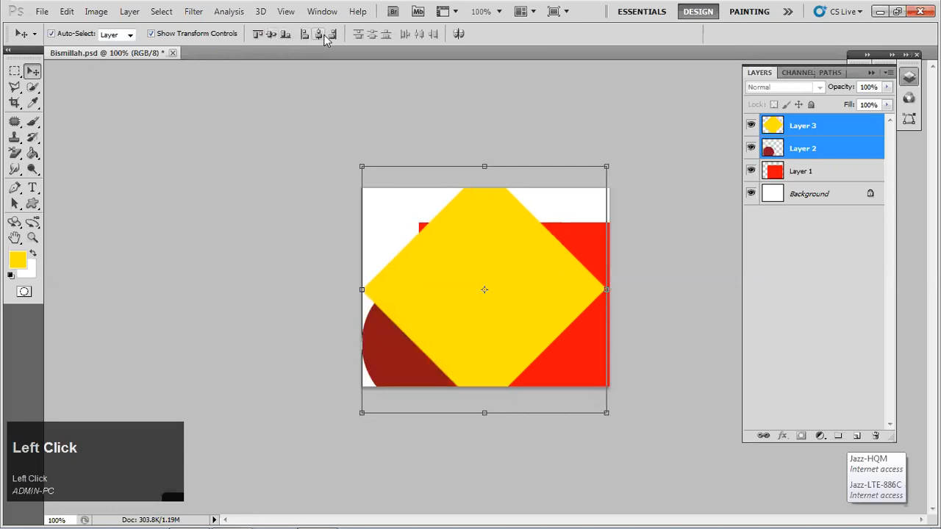
left_click(319, 35)
left_click(332, 34)
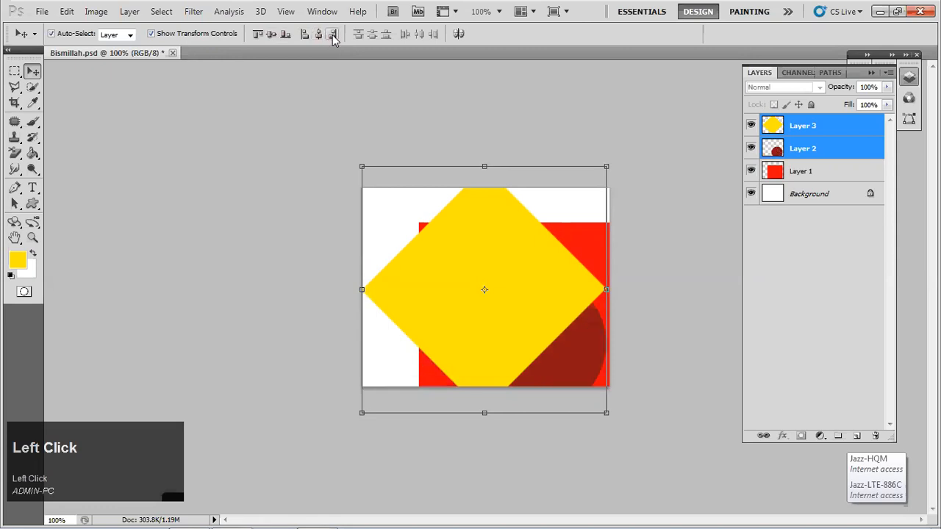
left_click(458, 34)
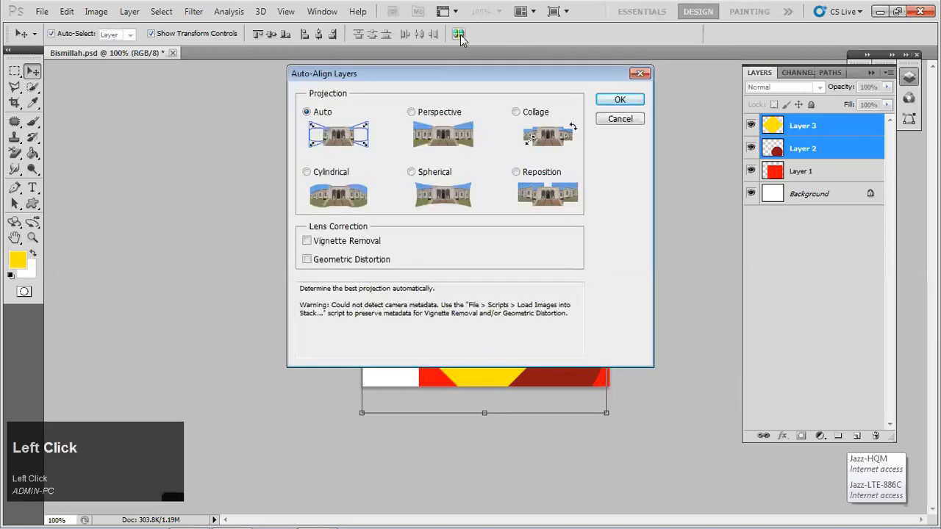
left_click(634, 120)
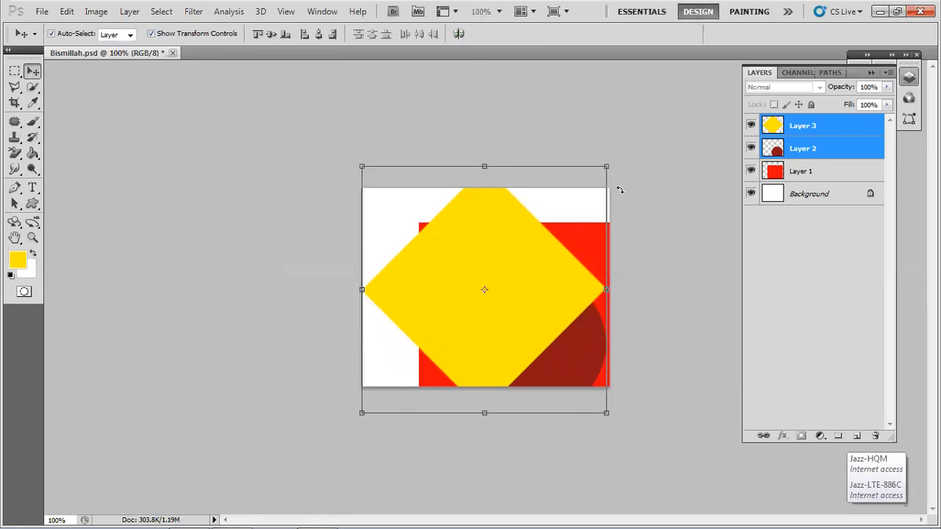
Step: Move Layer 2 above Layer 3 and align both layers on their horizontal and vertical centres
left_click(800, 152)
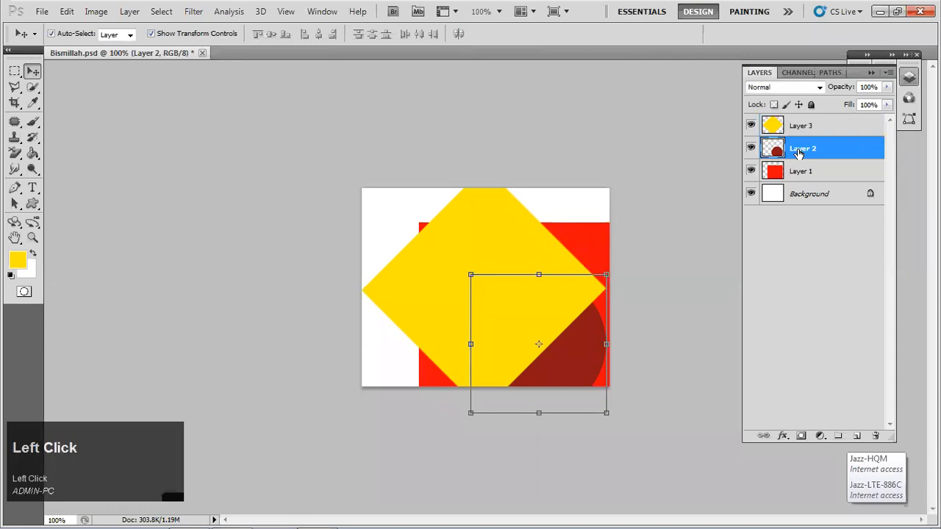
left_click_drag(799, 152, 799, 123)
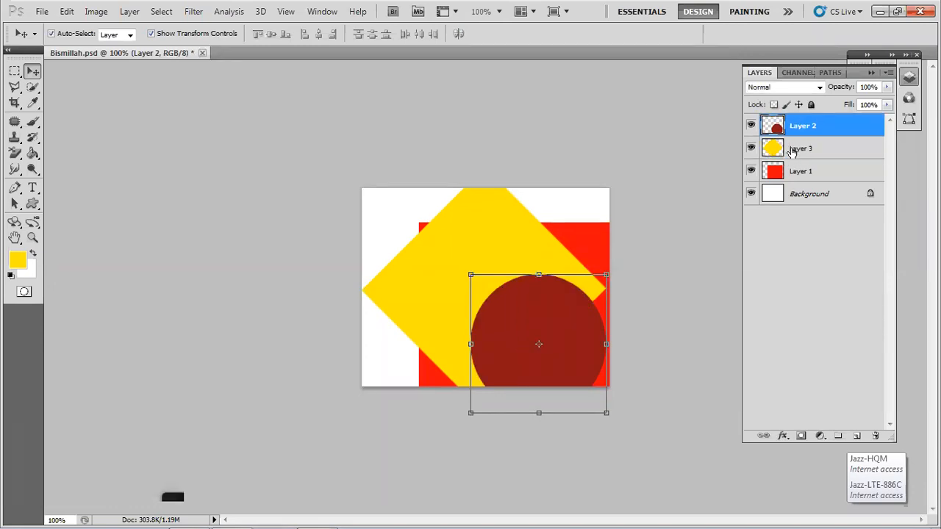
left_click(803, 153, "shift")
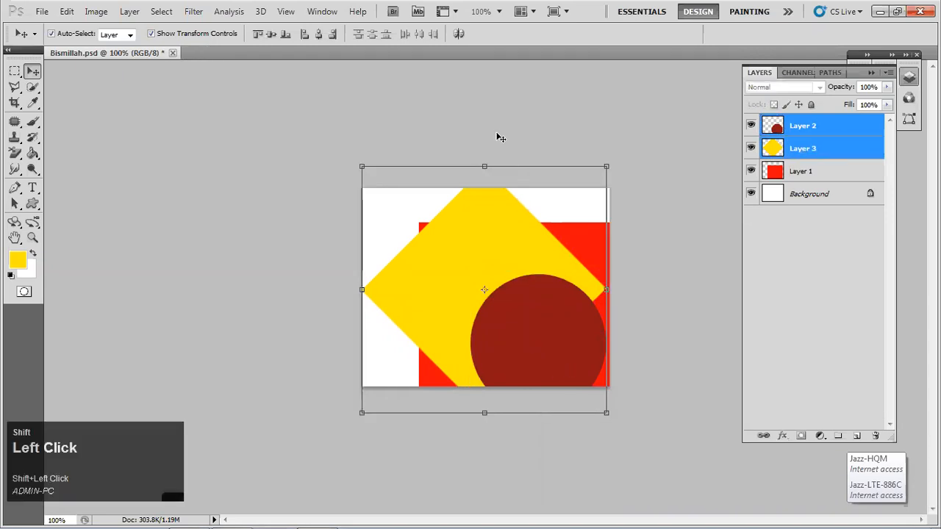
left_click(316, 35)
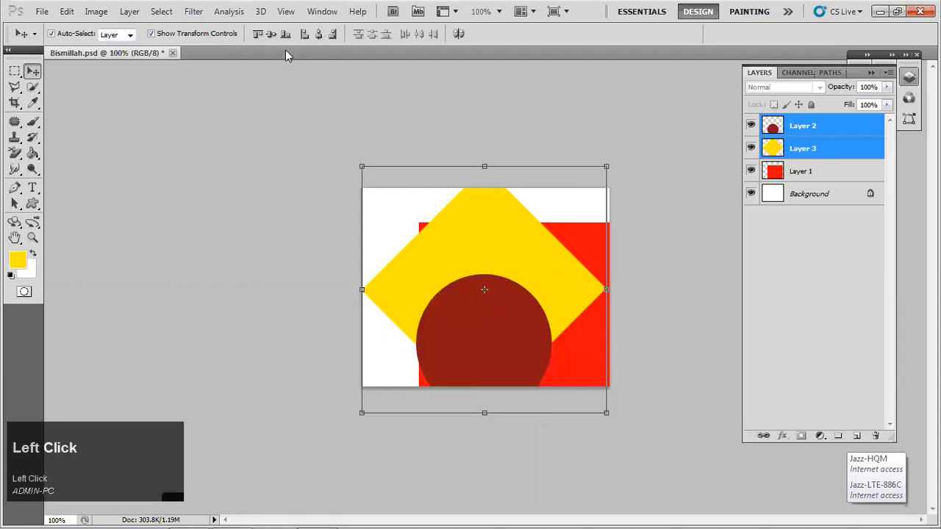
left_click(271, 34)
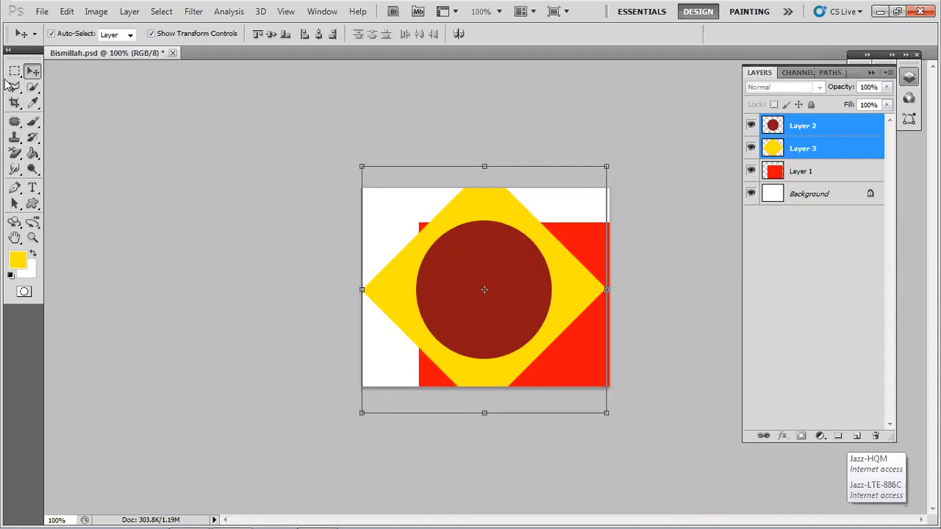
Step: Make Layer 3 the only selected layer, with the Move tool active
left_click(31, 72)
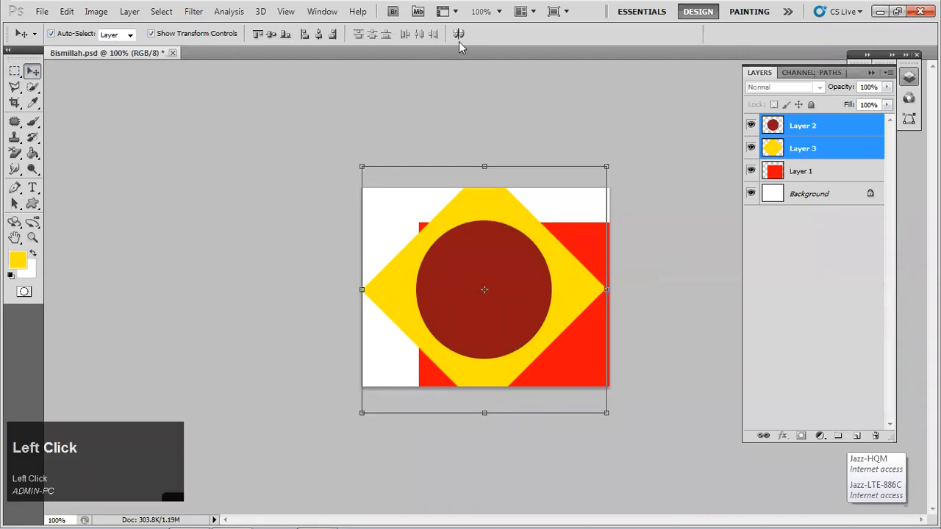
left_click(15, 72)
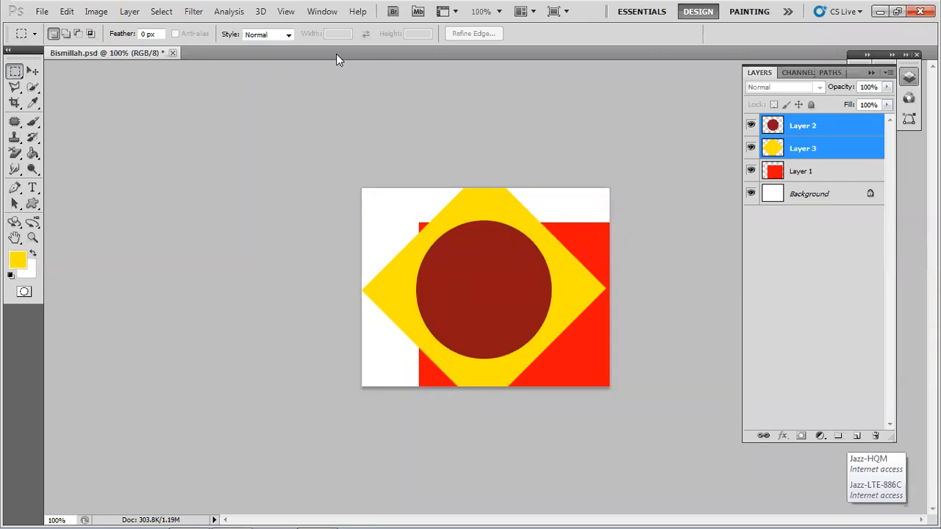
left_click(813, 149)
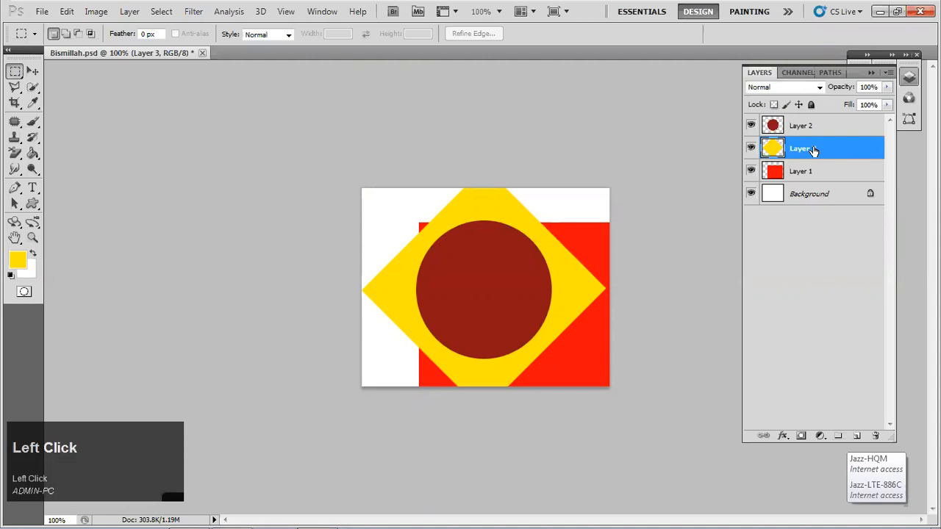
left_click(32, 71)
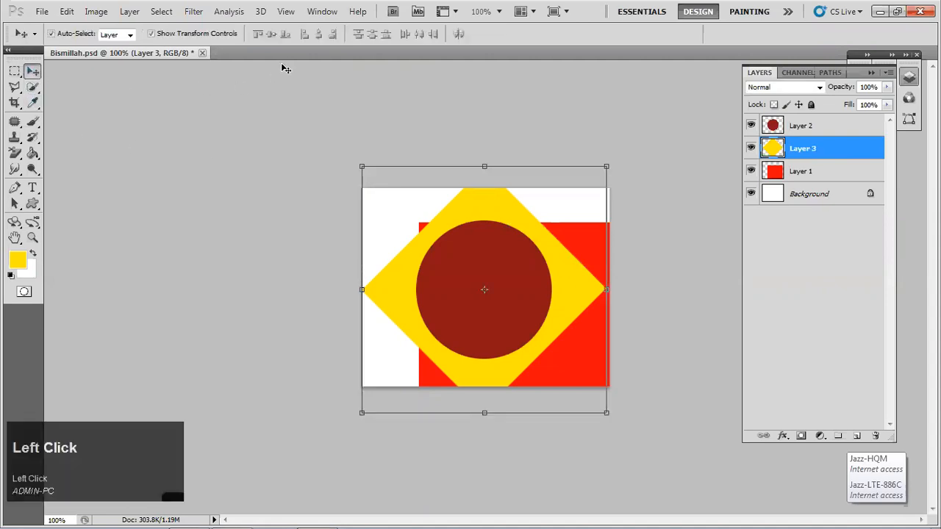
Step: Try rotating Layer 3's yellow diamond freely by about 48°, and reset its rotation to 0°
left_click_drag(615, 158, 556, 246)
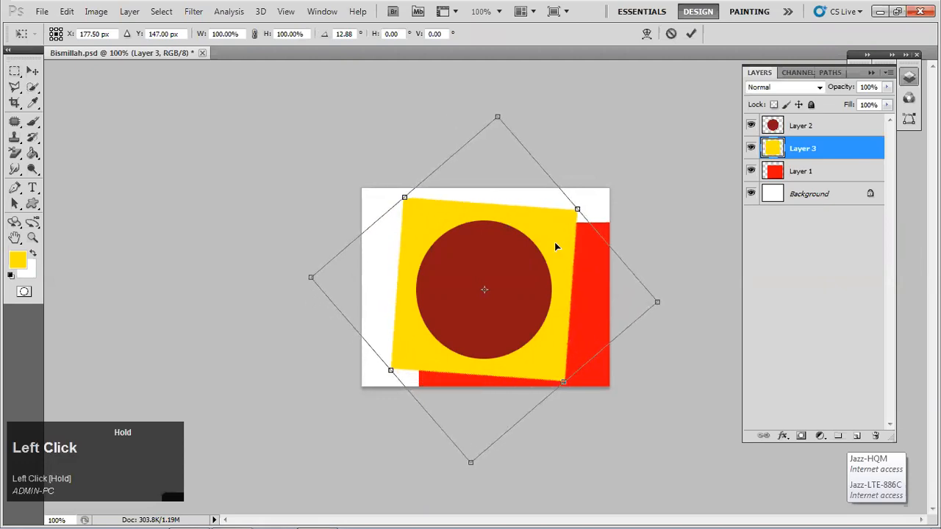
left_click(352, 34)
left_click(352, 34)
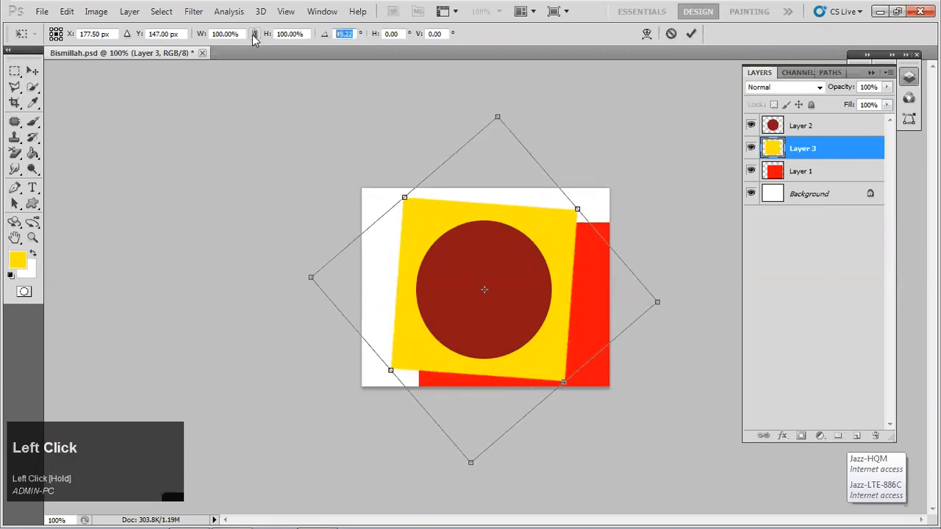
type("0")
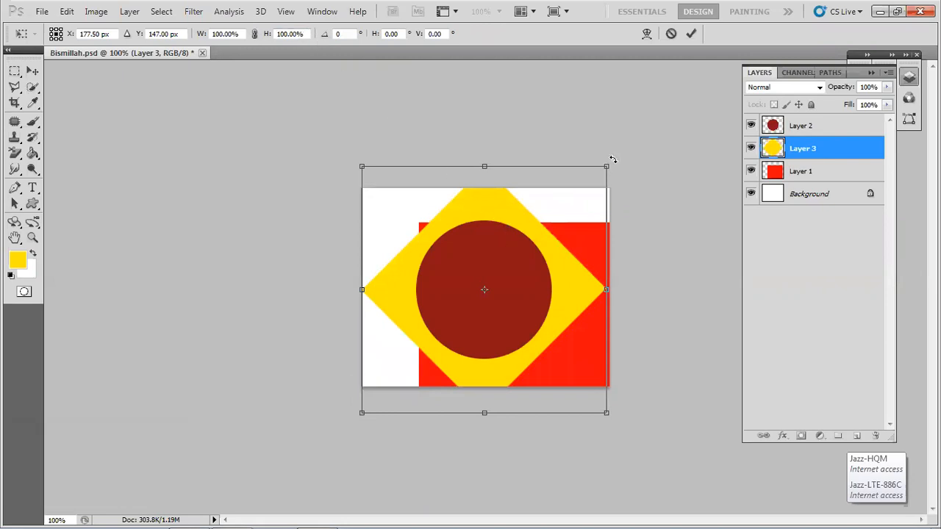
Step: Set the yellow diamond's rotation to 45° and finish the transform
left_click(341, 33)
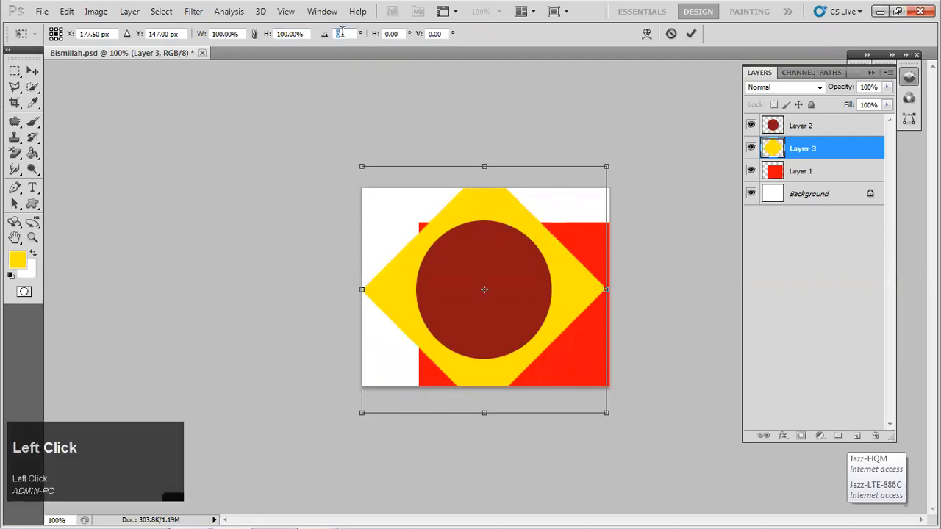
type("45")
key("Return")
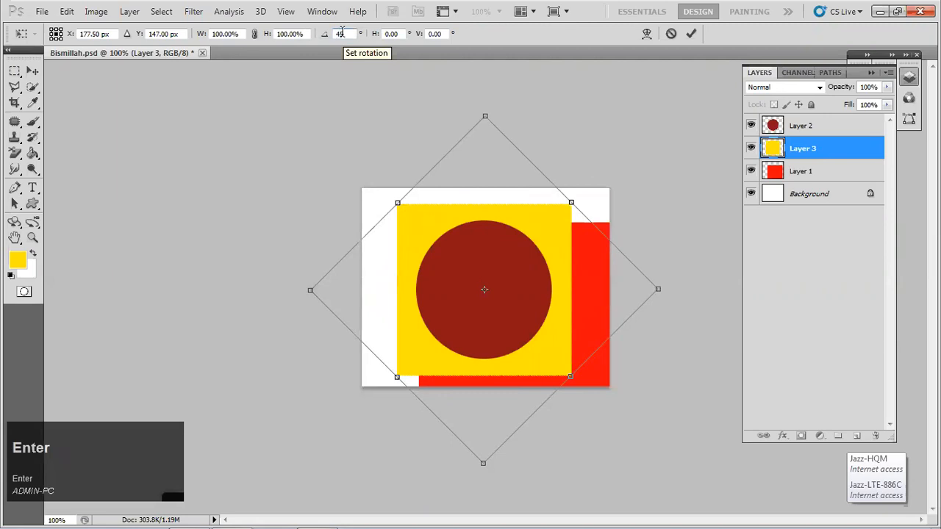
left_click(671, 34)
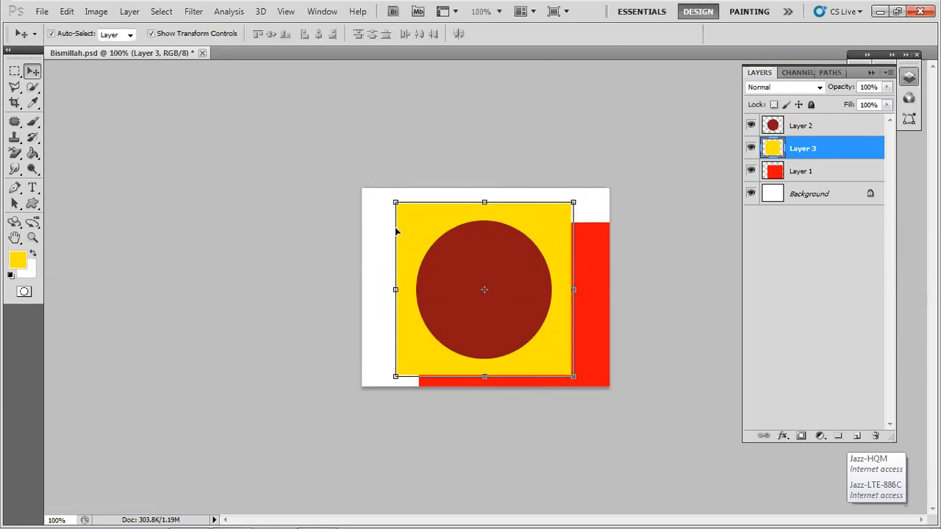
Step: Select the circle on Layer 2 directly on the canvas and turn off the Move tool's transform controls
left_click(492, 283)
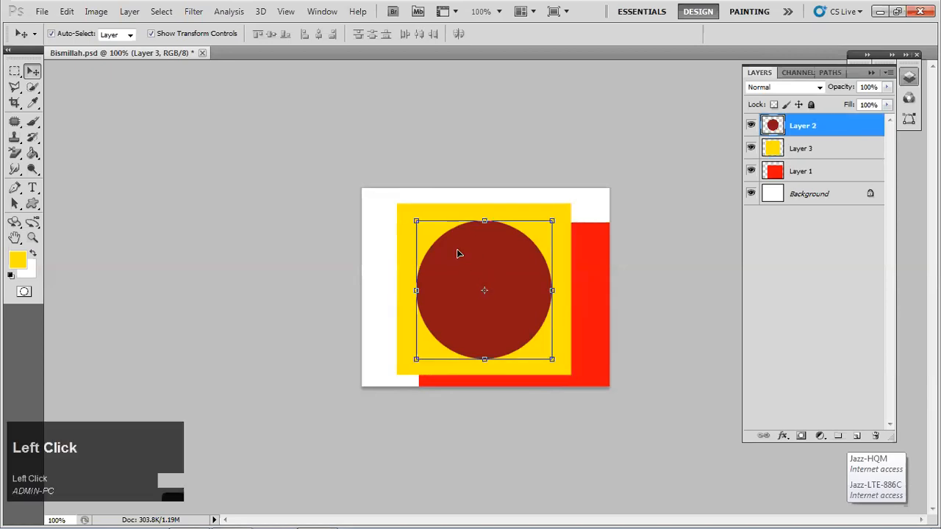
left_click(439, 213)
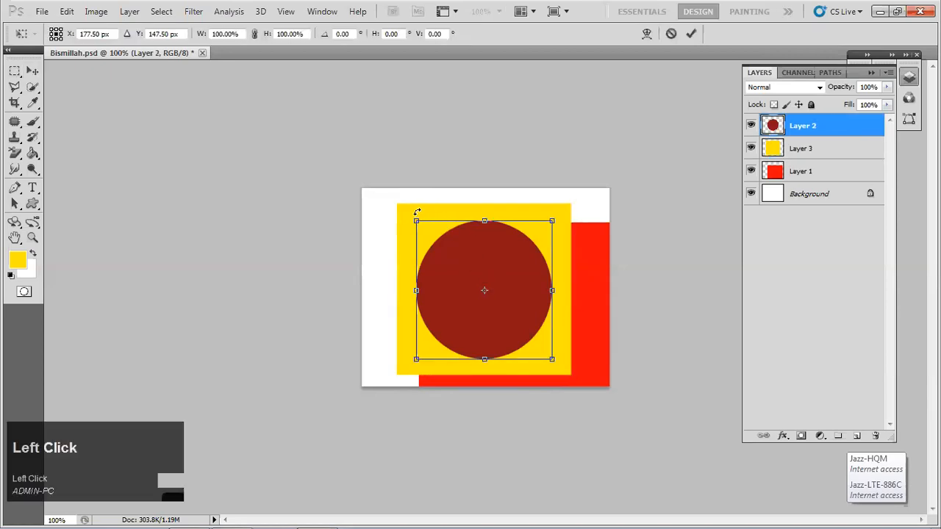
left_click(32, 71)
left_click(152, 34)
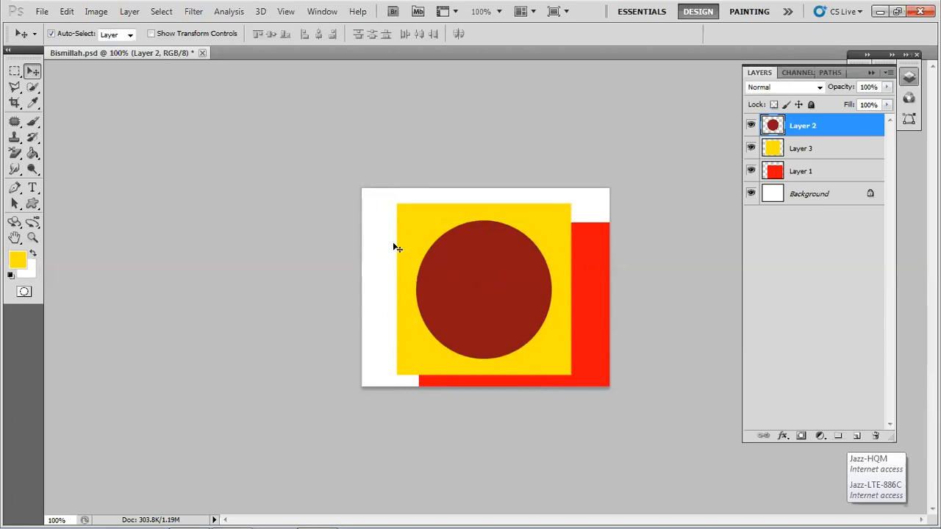
Step: Draw a square marquee selection over the upper-left part of the yellow square and circle, and add a new layer on top
left_click(14, 74)
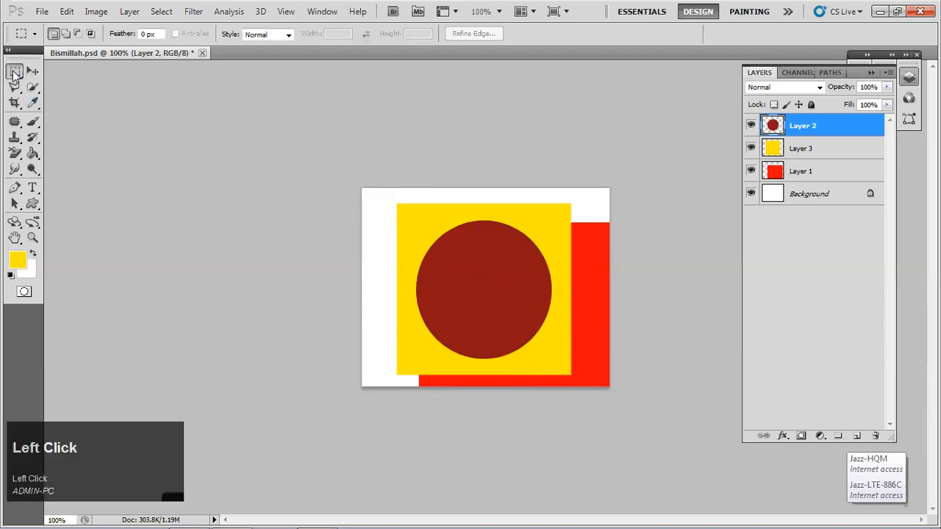
left_click_drag(388, 197, 493, 300)
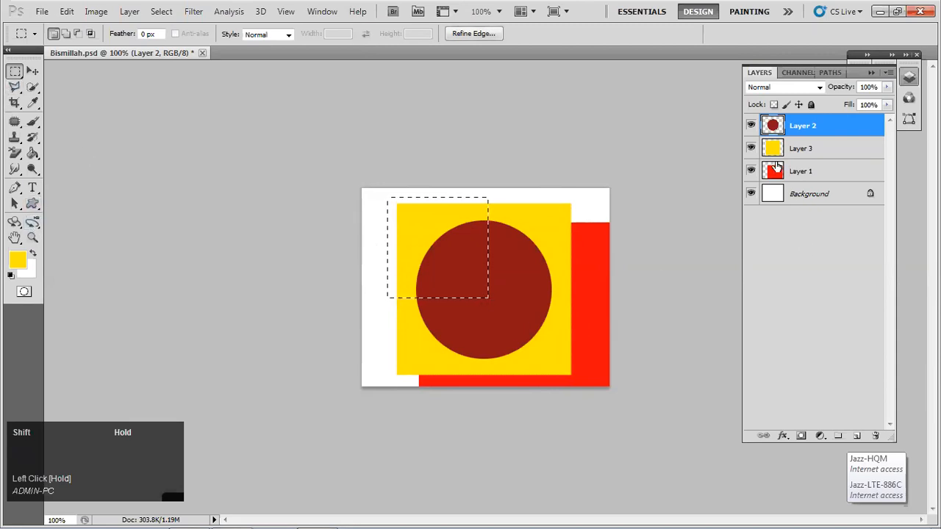
left_click(860, 438)
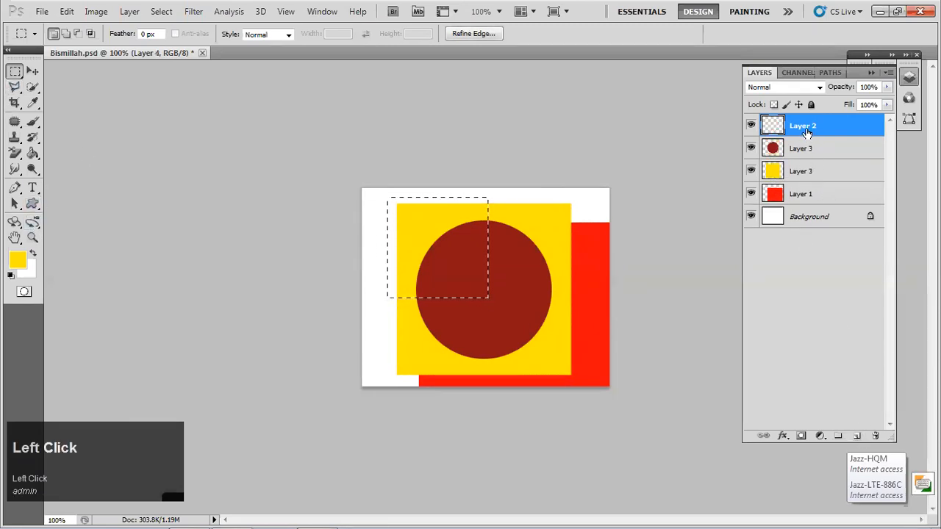
Step: Set the foreground colour to green (2aff00), fill the square marquee selection on Layer 4 with it, and deselect
left_click(16, 259)
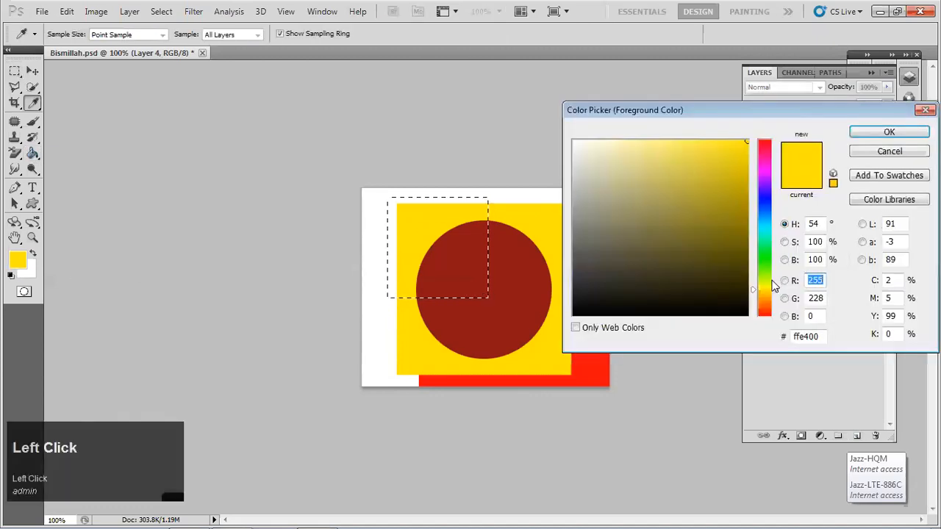
left_click(766, 262)
left_click(881, 136)
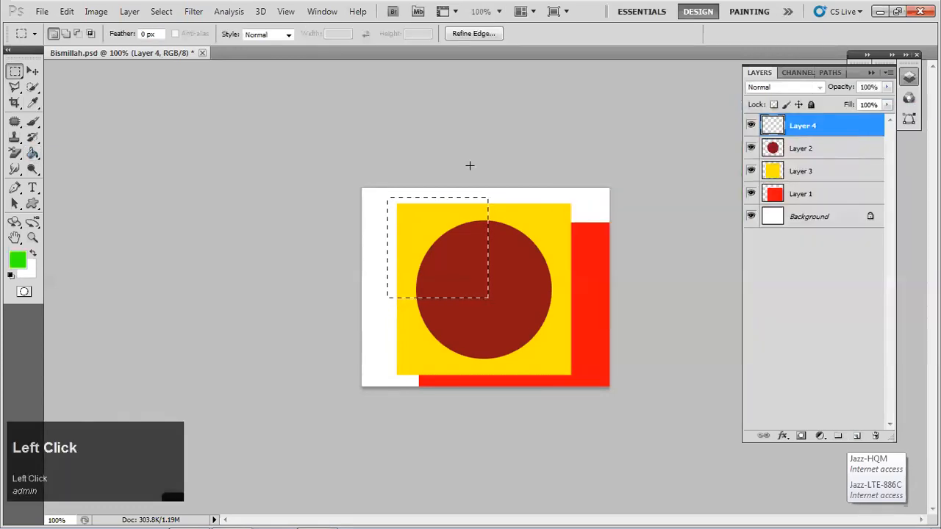
left_click(32, 153)
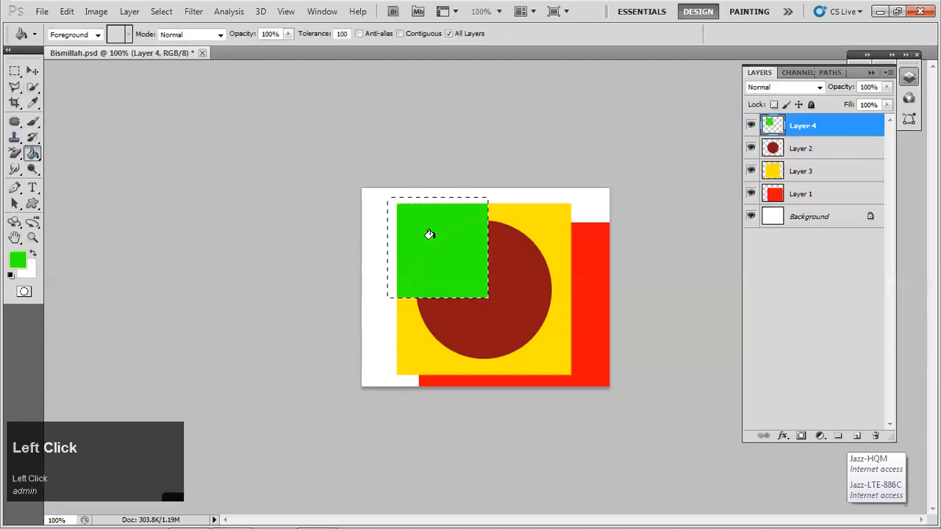
left_click(424, 244)
key("alt+BackSpace")
left_click(33, 71)
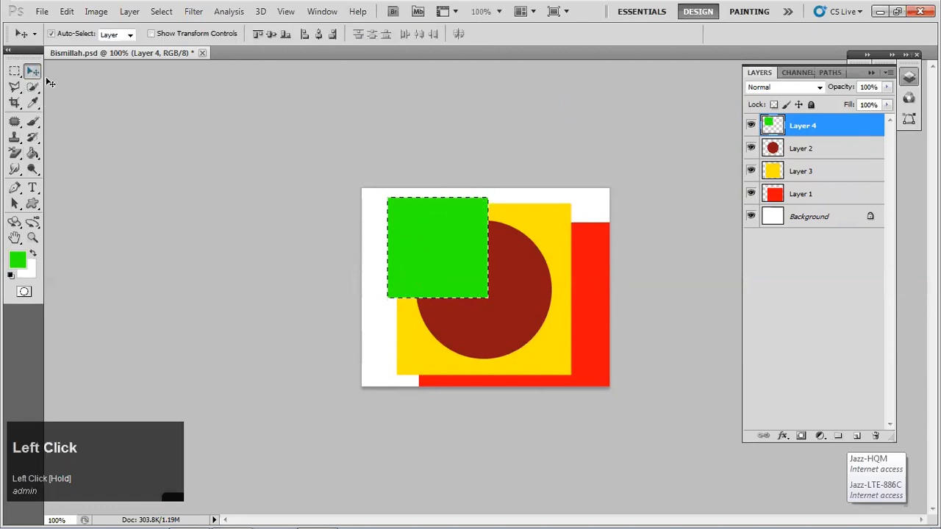
key("ctrl+d")
key("v")
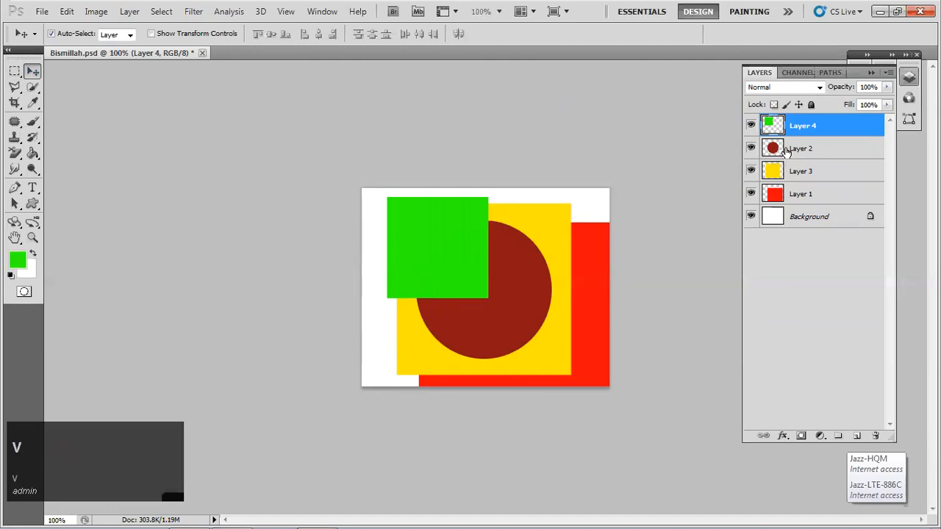
Step: Select Layers 4, 2 and 3 together, draw a small marquee in subtract mode over the green square's lower-right corner, and clear it
left_click(787, 151, "shift")
left_click(792, 171, "shift")
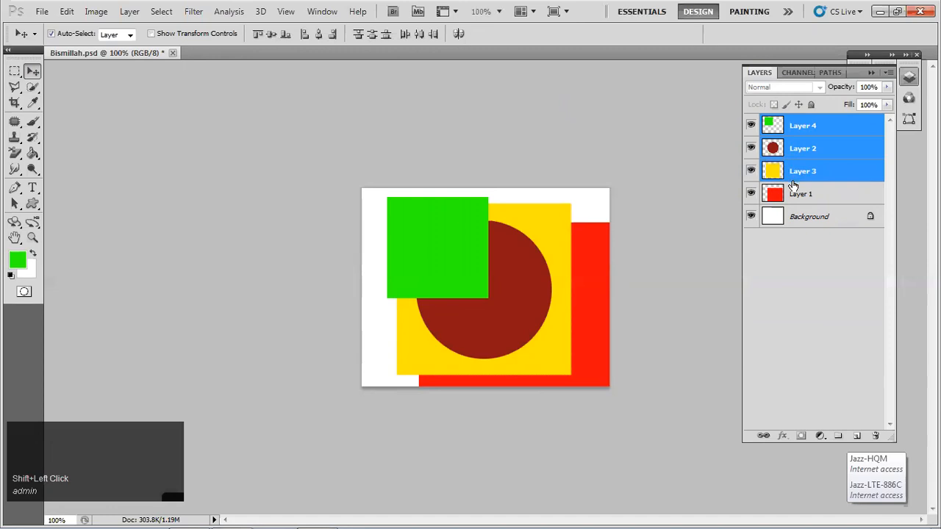
left_click(14, 72)
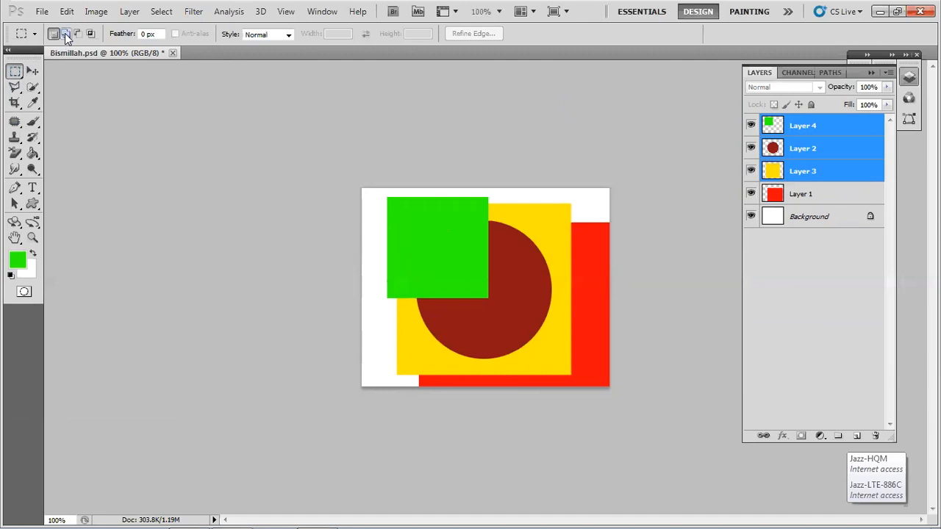
left_click(66, 33)
left_click(79, 34)
left_click_drag(451, 272, 507, 333)
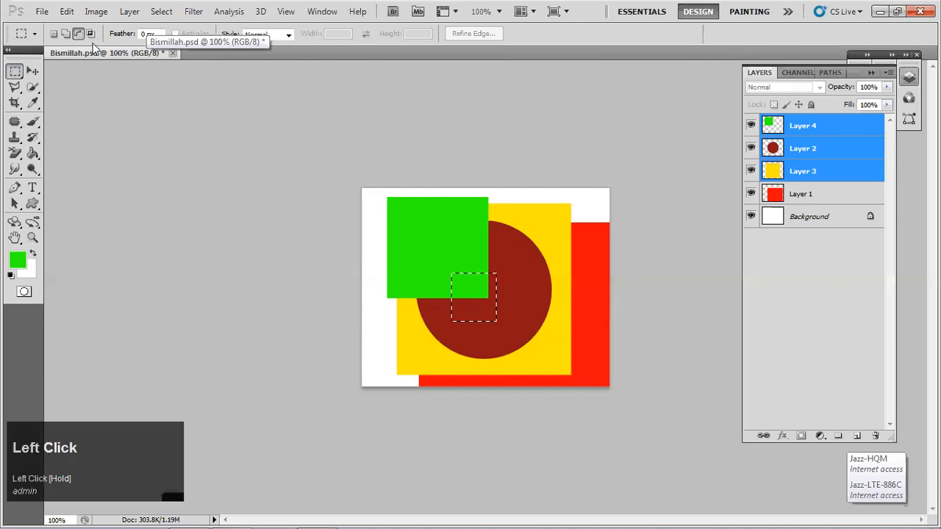
left_click(82, 36)
key("ctrl+d")
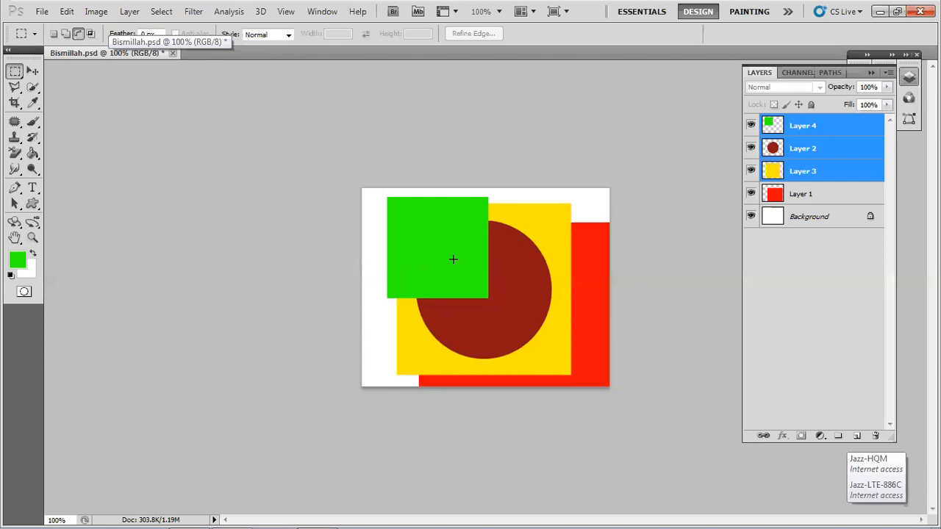
key("v")
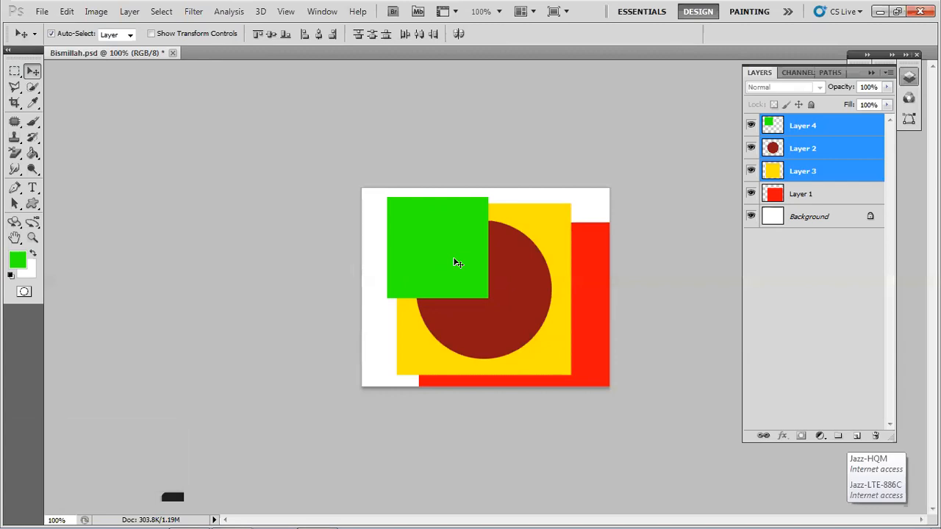
Step: Draw a closed triangular selection with the Polygonal Lasso tool, with its apex near the green square's upper-right corner and its base across the circle's lower part
left_click(14, 87)
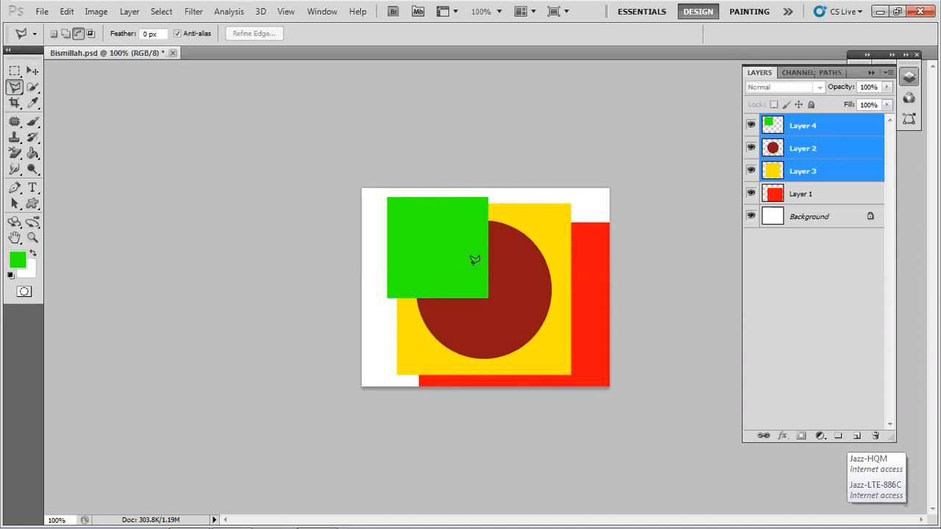
left_click(427, 269)
left_click(406, 347)
left_click(493, 196)
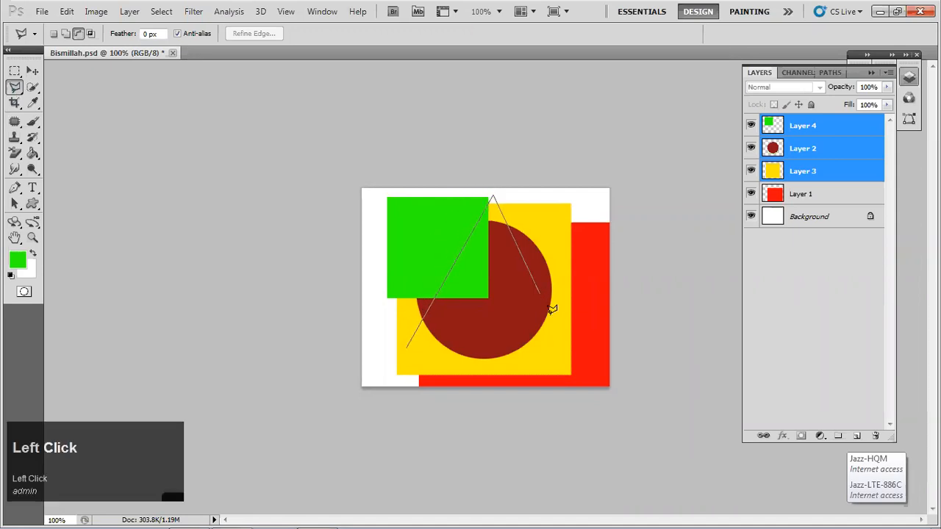
left_click(579, 352)
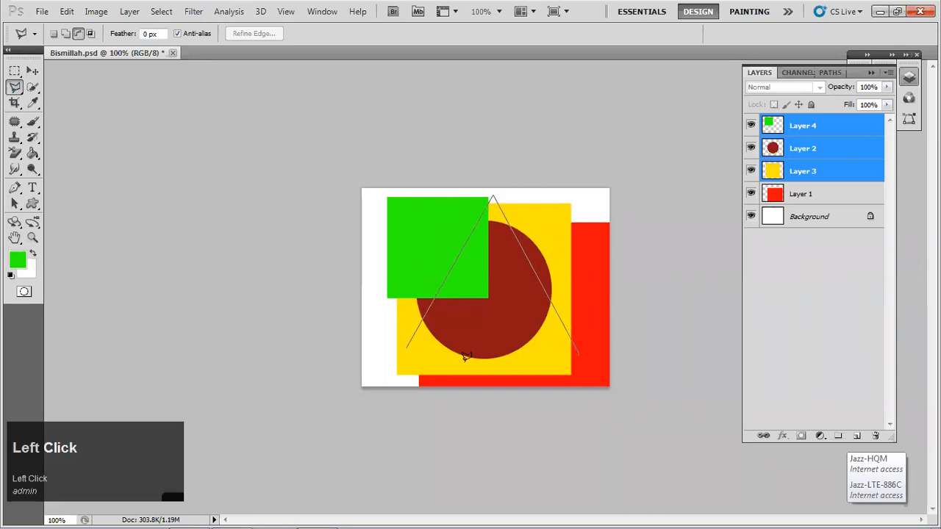
left_click(409, 343)
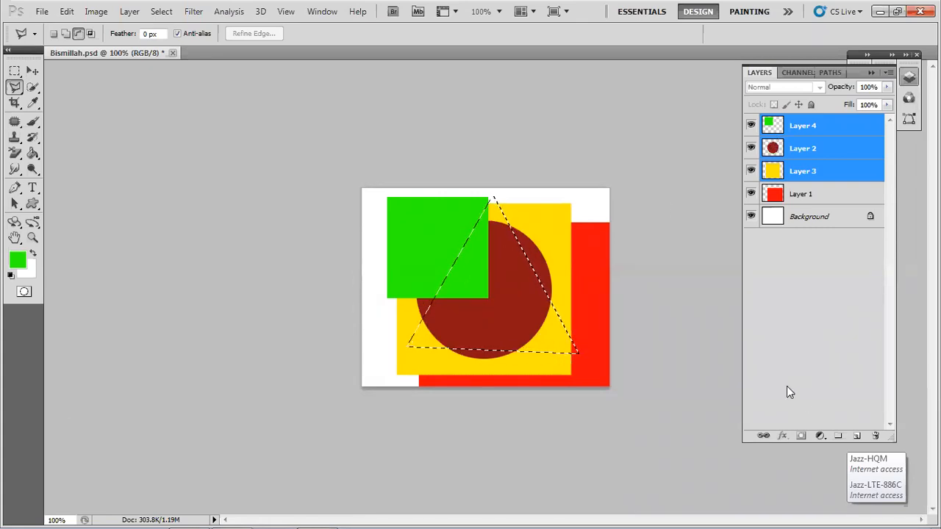
Step: Add a new layer on top, fill the triangular selection with turquoise (00ffba), and deselect
left_click(857, 437)
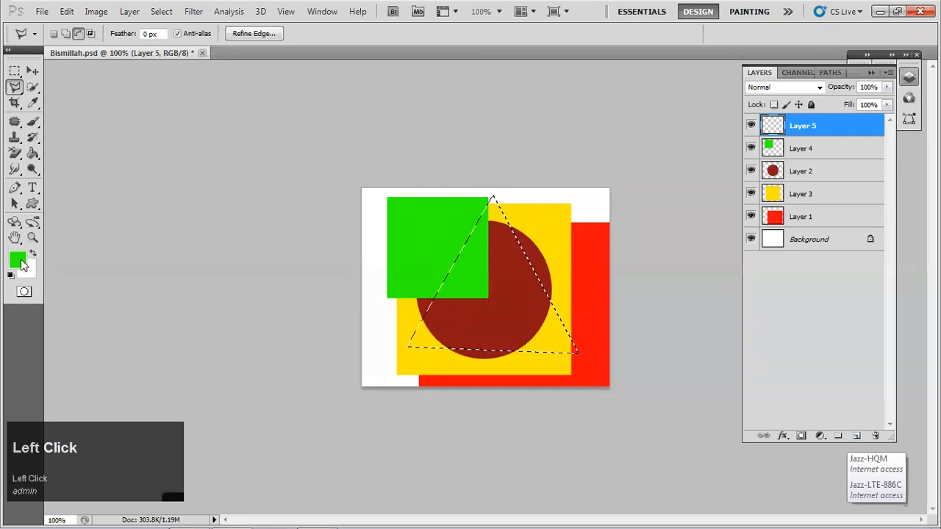
left_click(22, 262)
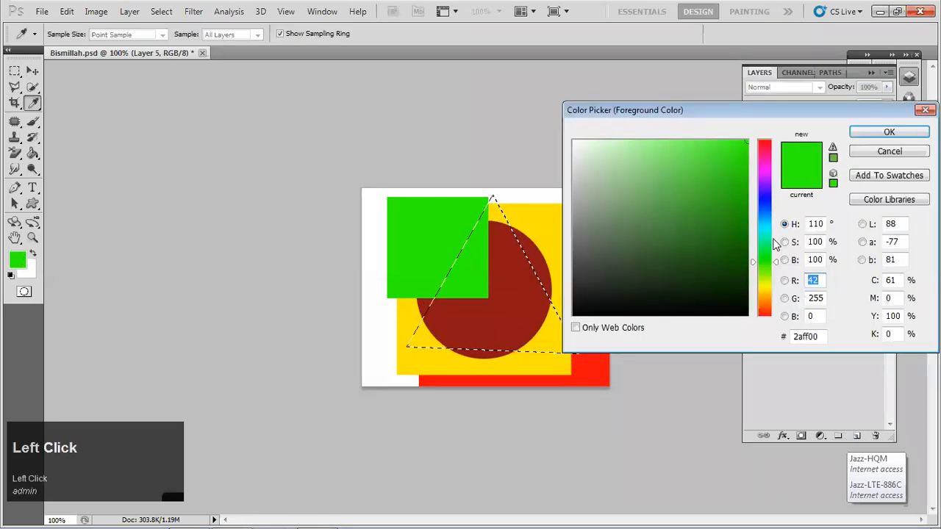
left_click(773, 240)
left_click(888, 133)
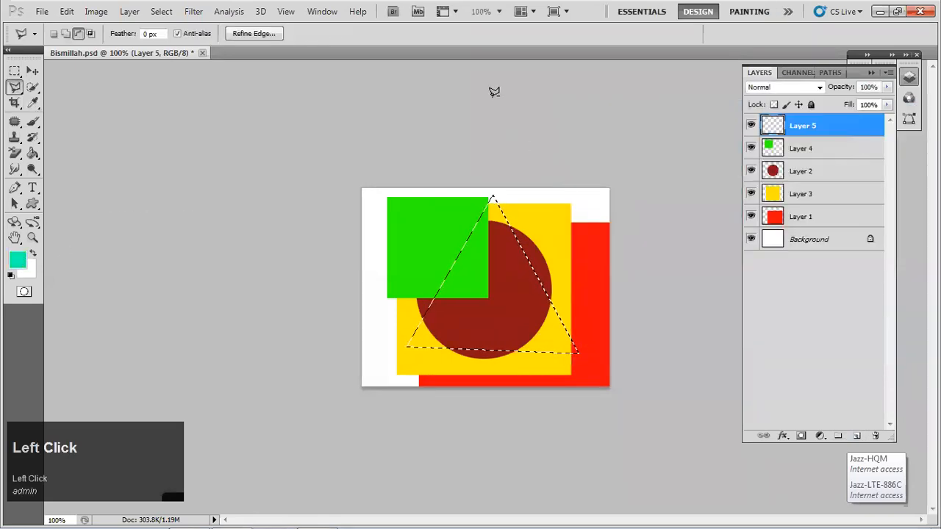
left_click(32, 154)
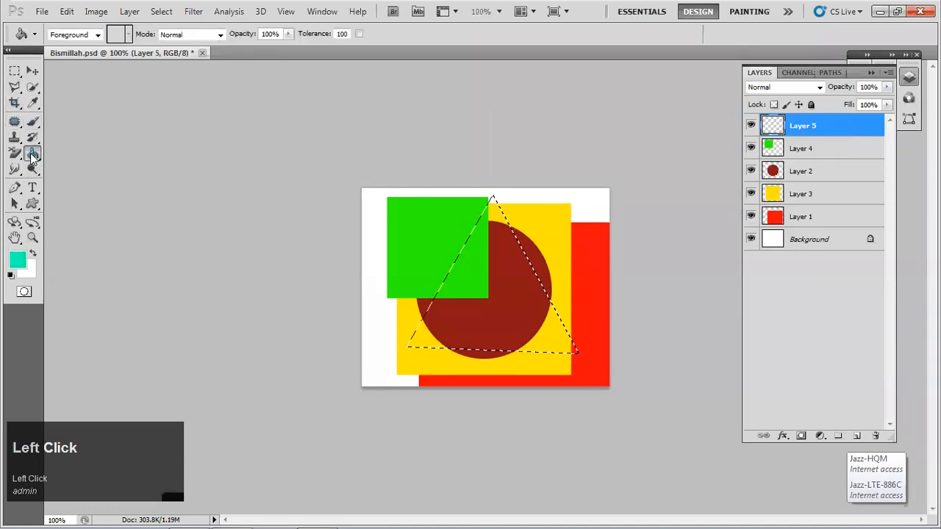
left_click(521, 321)
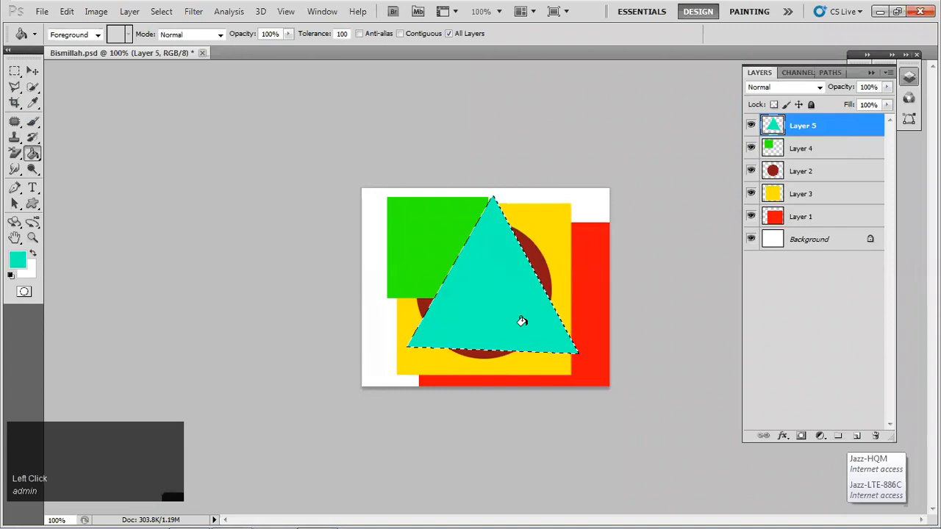
key("v")
key("ctrl+d")
Step: Move the turquoise triangle on Layer 5 slightly left and down so its apex meets the green square's upper-right corner
left_click(683, 470)
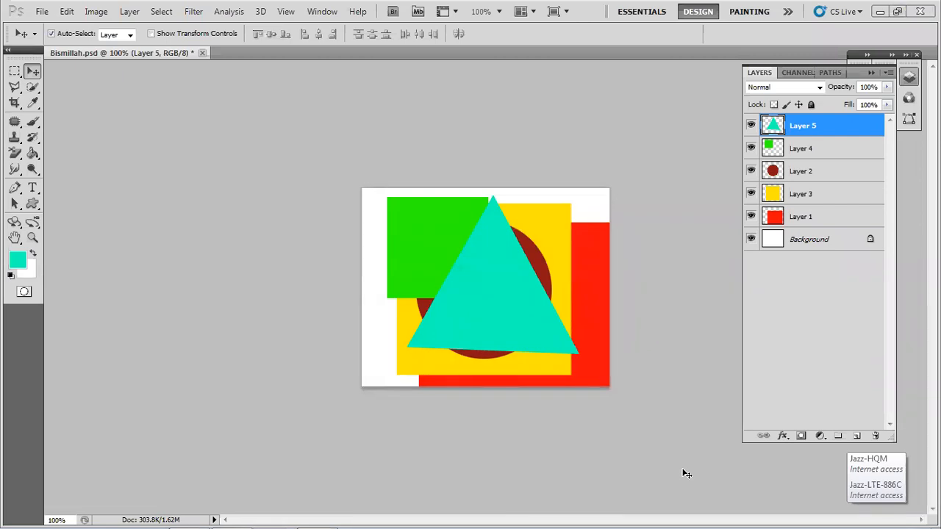
left_click(713, 143)
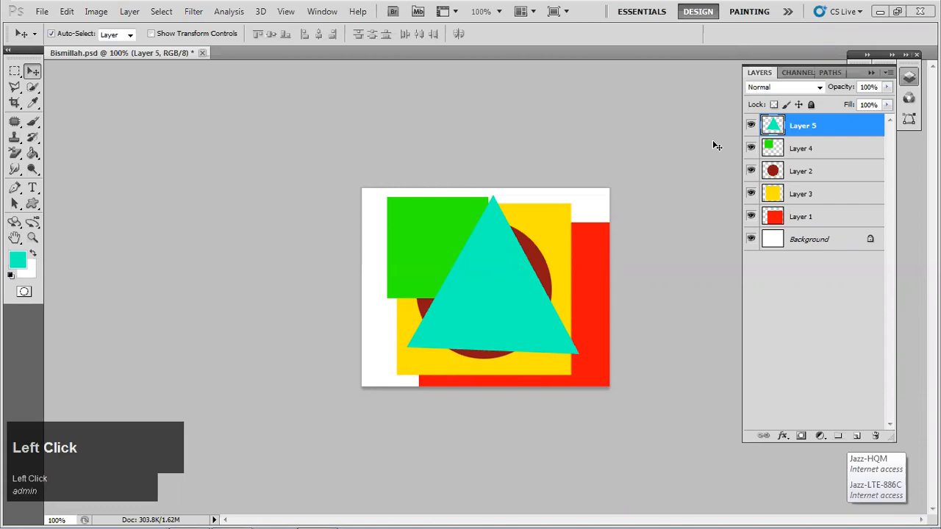
left_click(487, 318)
left_click(776, 134)
mouse_move(500, 301)
left_mouse_down()
mouse_move(507, 310)
mouse_move(494, 304)
left_mouse_up()
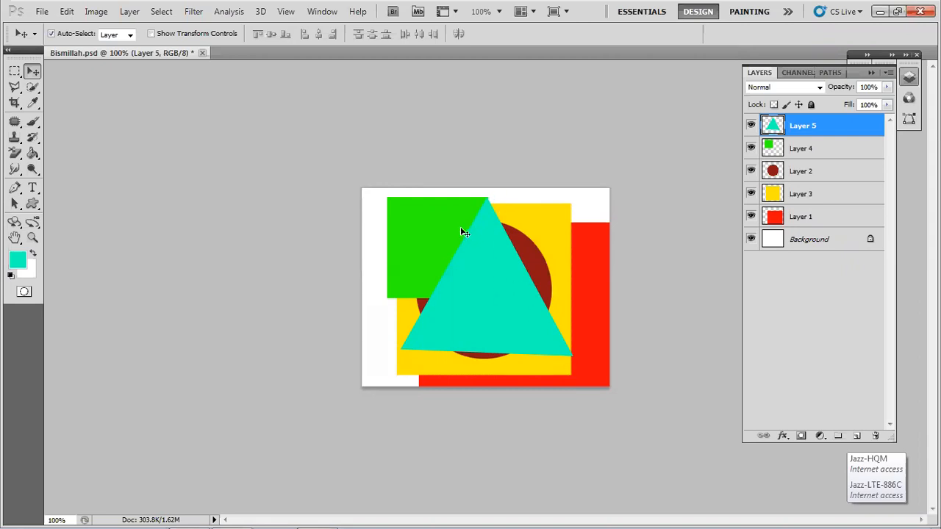
left_click(737, 512)
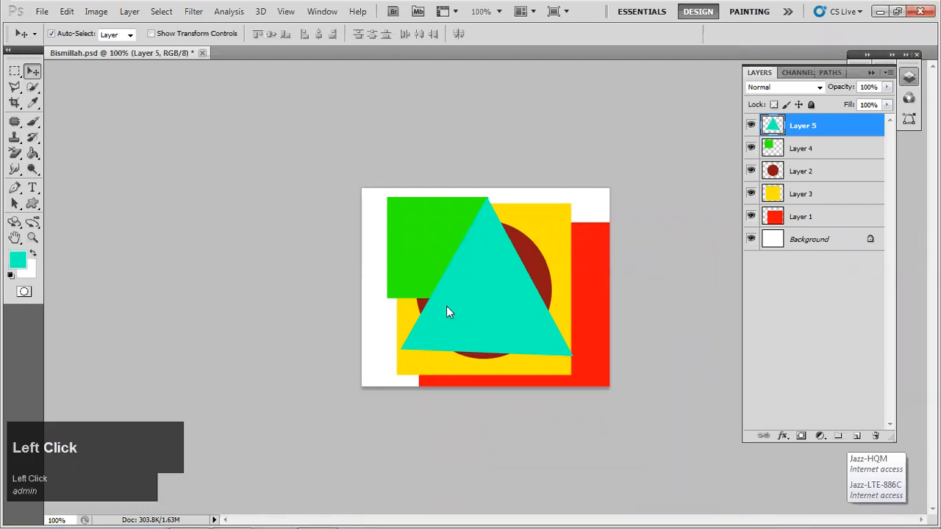
Step: Draw a closed irregular, arrow-like selection across the triangle and the squares with the Polygonal Lasso tool
left_click(13, 88)
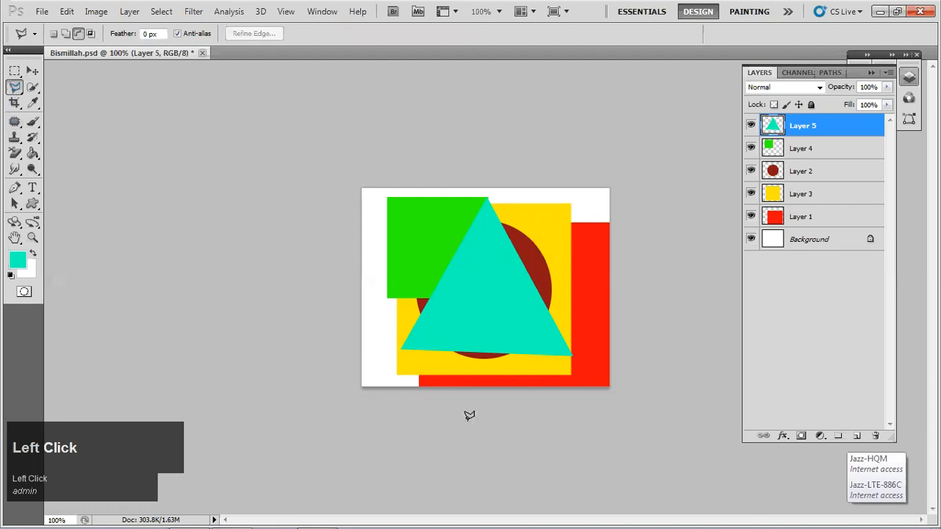
left_click(464, 359)
left_click(386, 251)
left_click(565, 205)
left_click(596, 303)
left_click(458, 266)
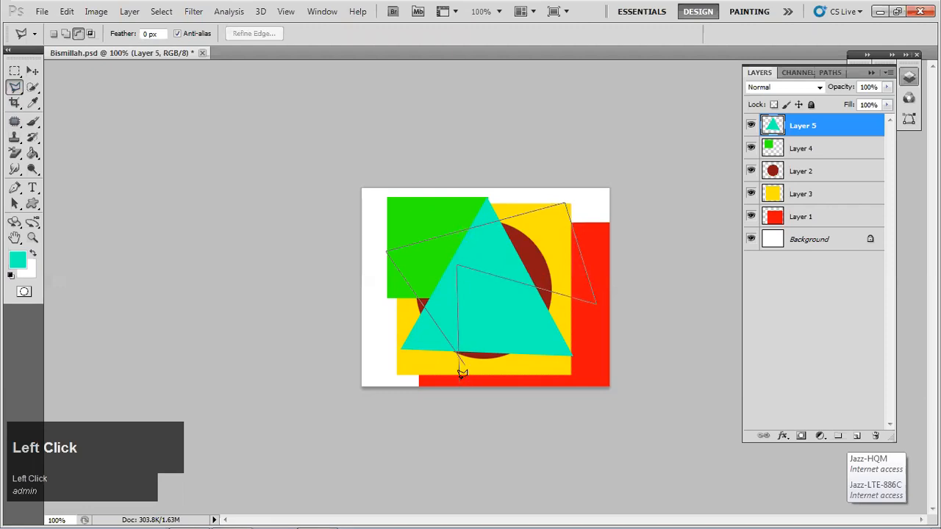
left_click(588, 375)
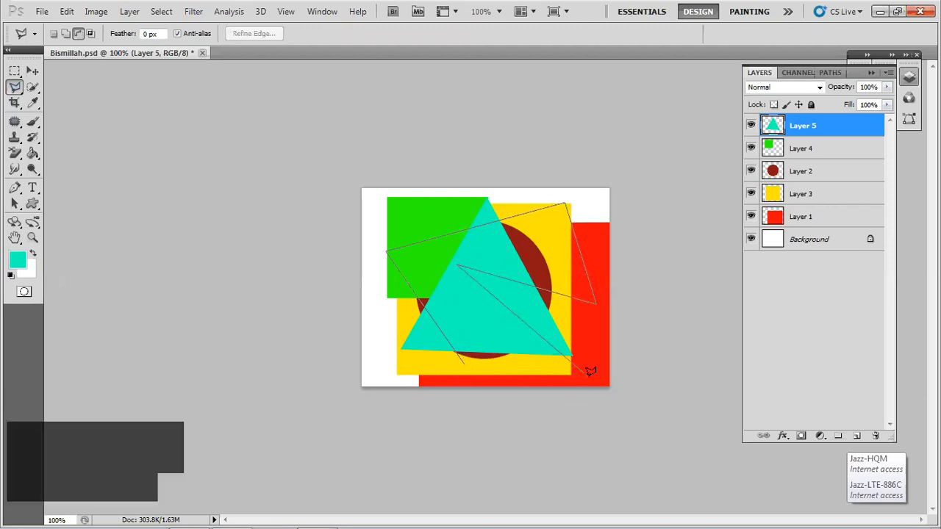
left_click(466, 359)
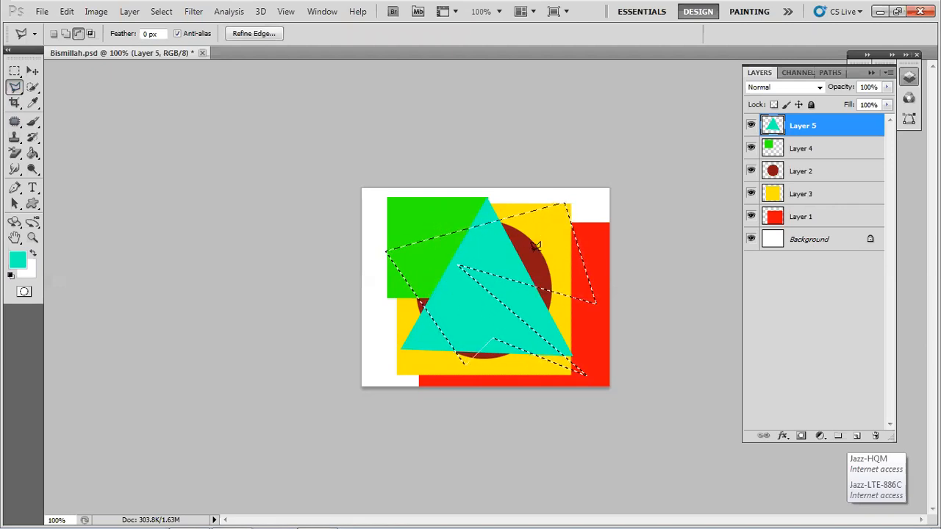
Step: Add a new layer on top, fill the irregular selection with blue (00a8ff), and deselect
left_click(858, 436)
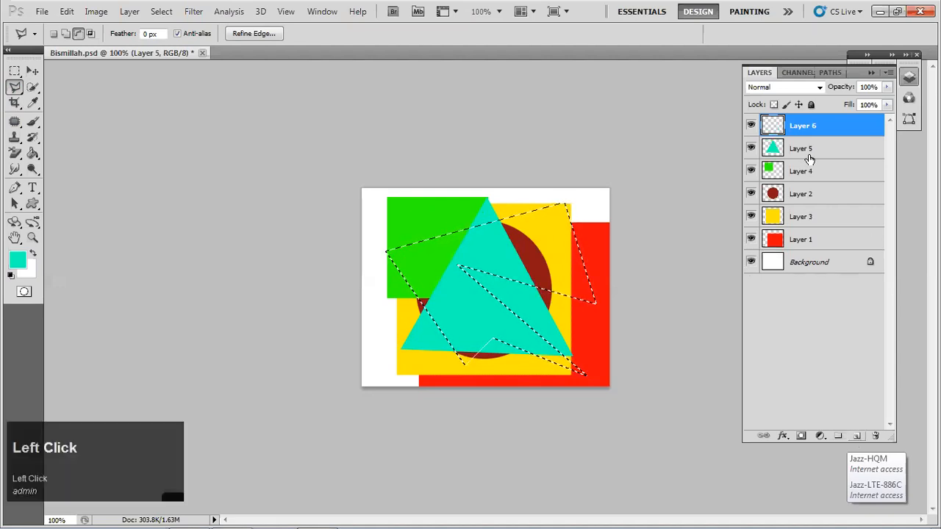
left_click(17, 259)
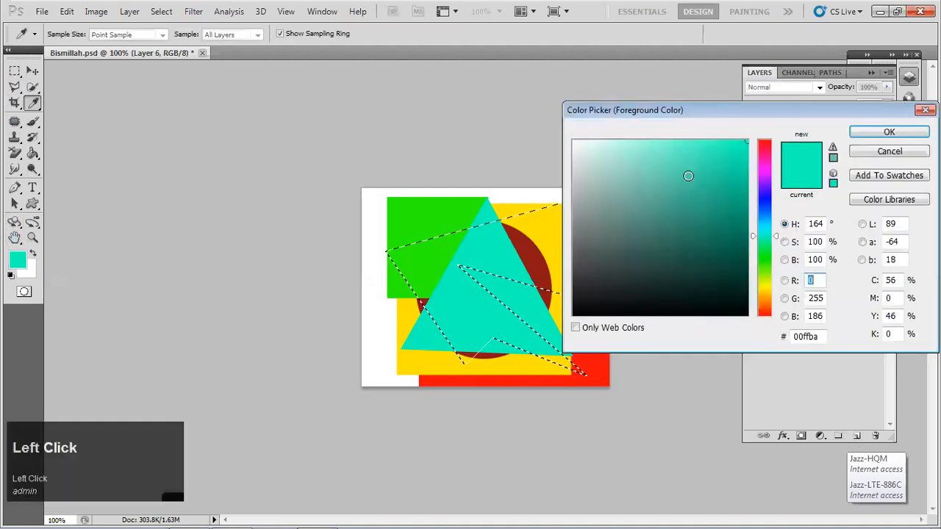
left_click(764, 219)
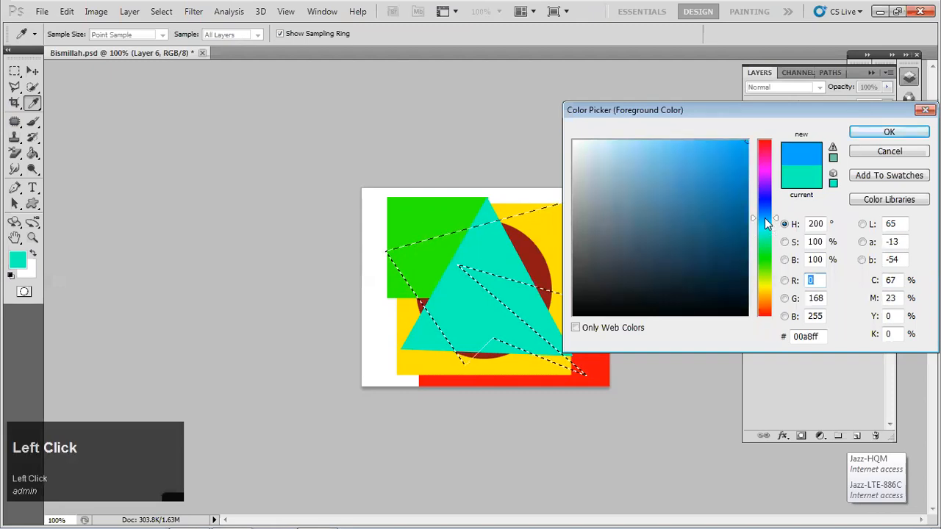
left_click(864, 133)
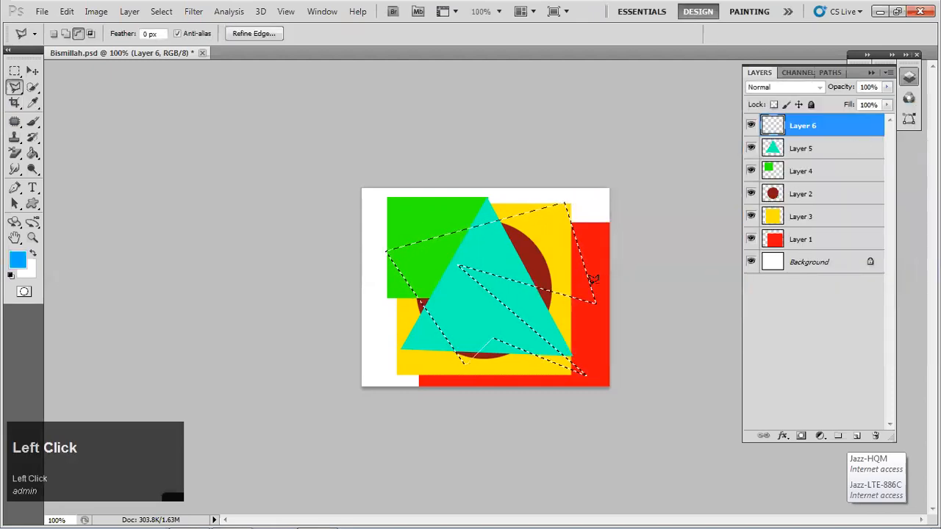
key("alt+BackSpace")
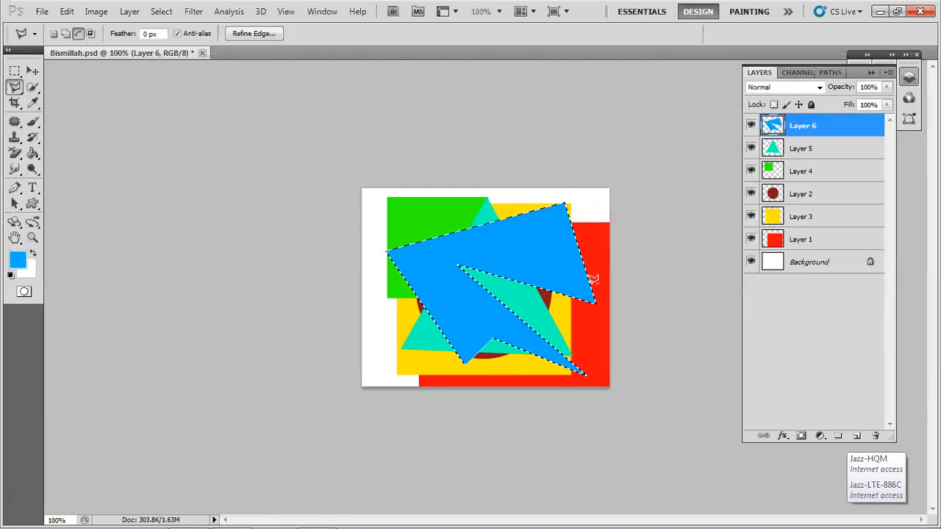
key("ctrl+d")
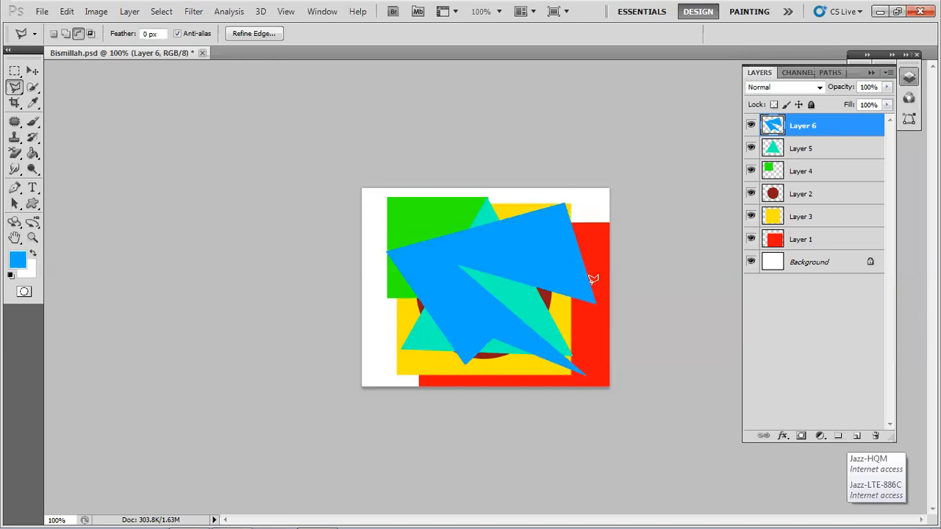
Step: Move the blue shape on Layer 6 slightly right, and shift the turquoise triangle on Layer 5 right and slightly down
key("v")
mouse_move(545, 254)
left_mouse_down()
mouse_move(559, 267)
mouse_move(519, 240)
mouse_move(522, 277)
mouse_move(559, 235)
mouse_move(546, 267)
mouse_move(546, 256)
left_mouse_up()
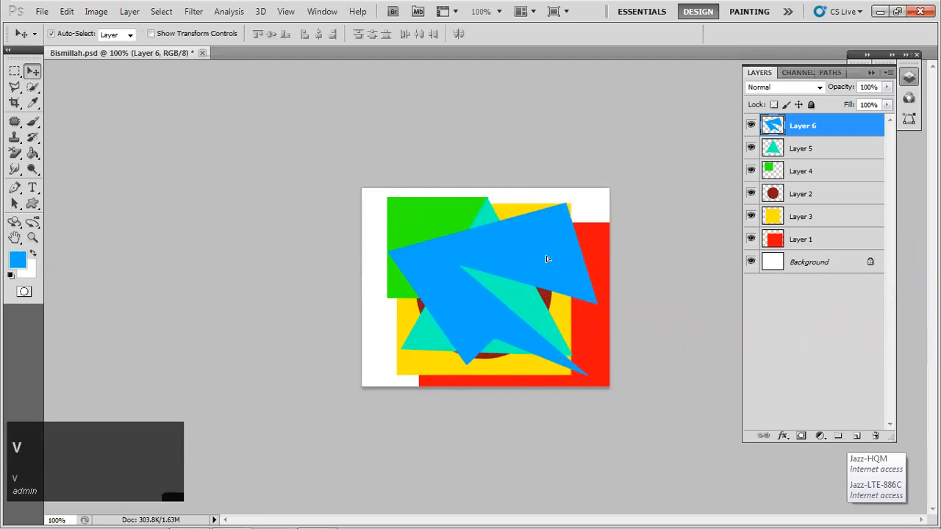
left_click(803, 151)
left_click_drag(483, 211, 510, 223)
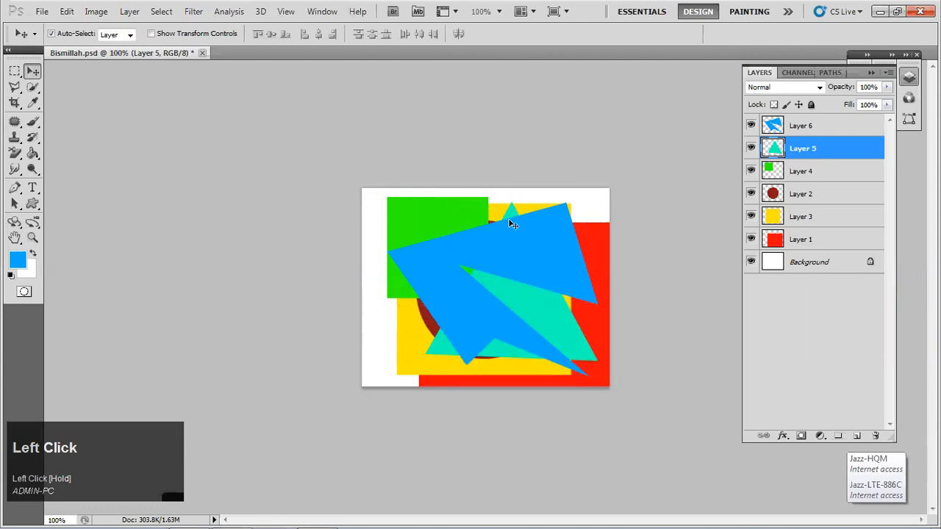
Step: Spread the shapes apart: green square to the lower left, blue shape and yellow square upper left, dark red circle upper right, turquoise triangle lower right
left_click_drag(418, 228, 403, 286)
left_click_drag(411, 219, 372, 202)
left_click_drag(461, 230, 553, 199)
left_click_drag(514, 247, 479, 212)
left_click(497, 338)
left_click_drag(497, 337, 515, 377)
left_click_drag(434, 352, 428, 371)
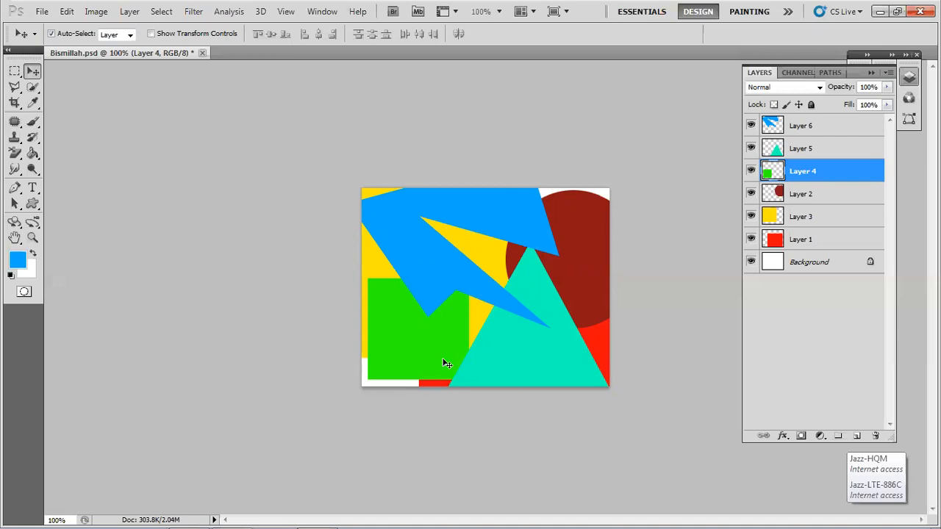
Step: Move Layer 2 below Layer 3 in the layer stack, and select the layers one by one up to Layer 6
left_click(817, 243)
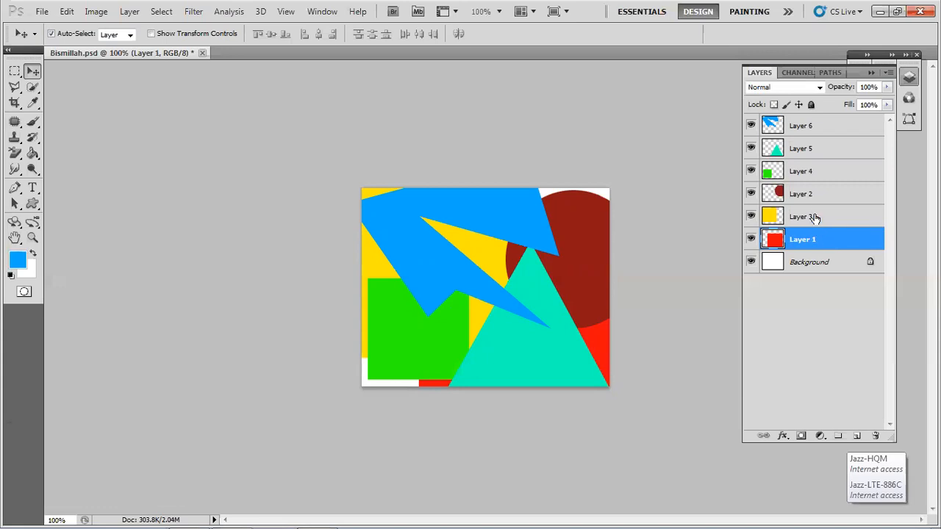
left_click_drag(814, 197, 816, 230)
left_click(801, 195)
left_click(804, 234)
left_click(804, 215)
left_click(806, 195)
left_click(807, 173)
left_click(805, 154)
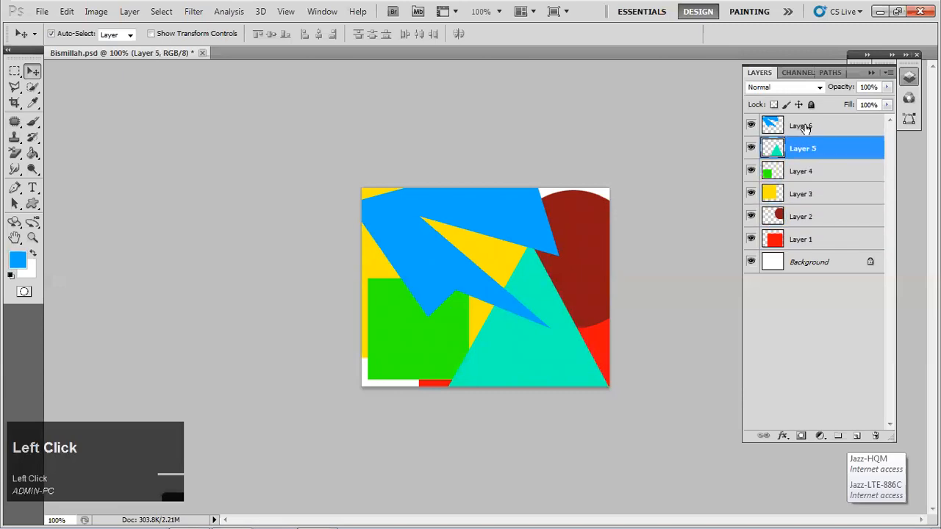
left_click(805, 127)
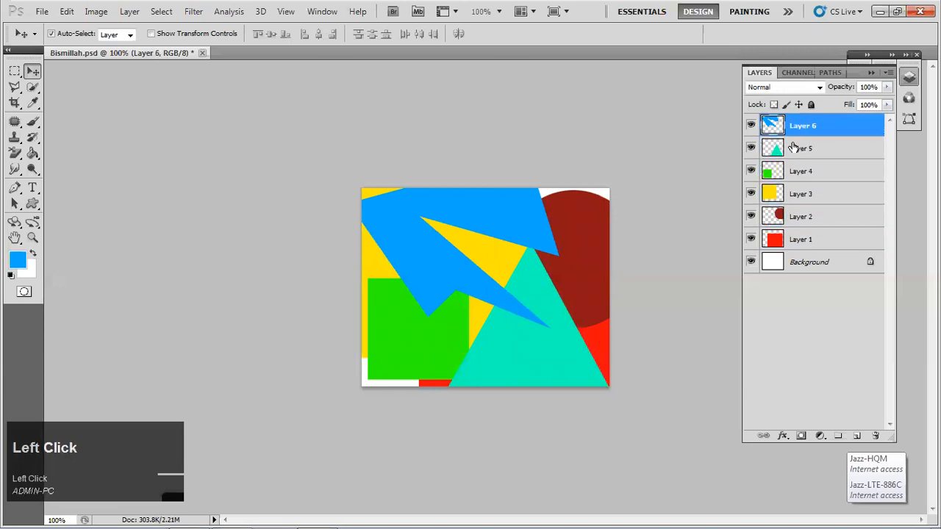
left_click(705, 472)
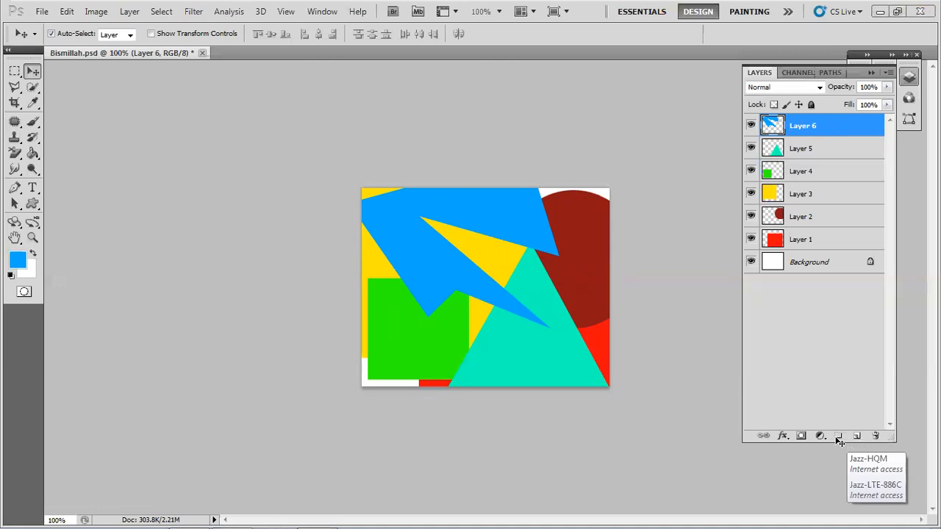
left_click(837, 398)
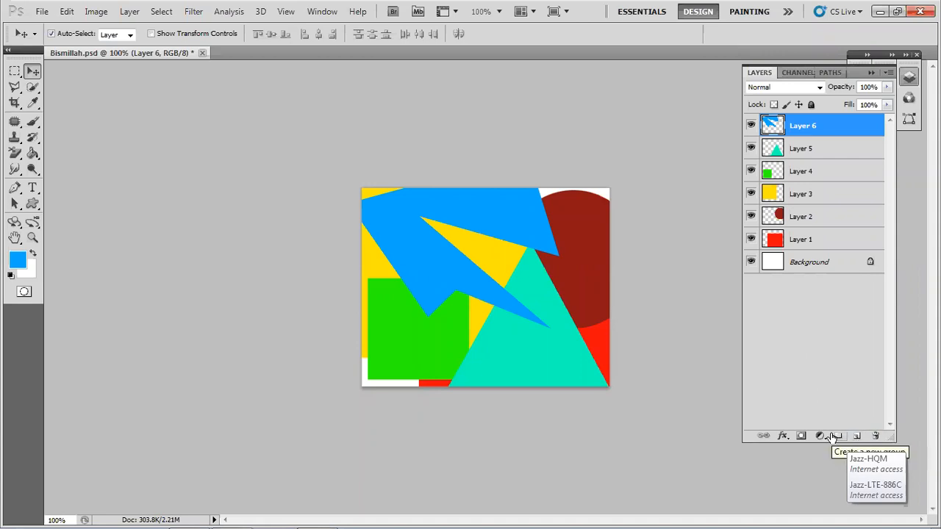
left_click(844, 512)
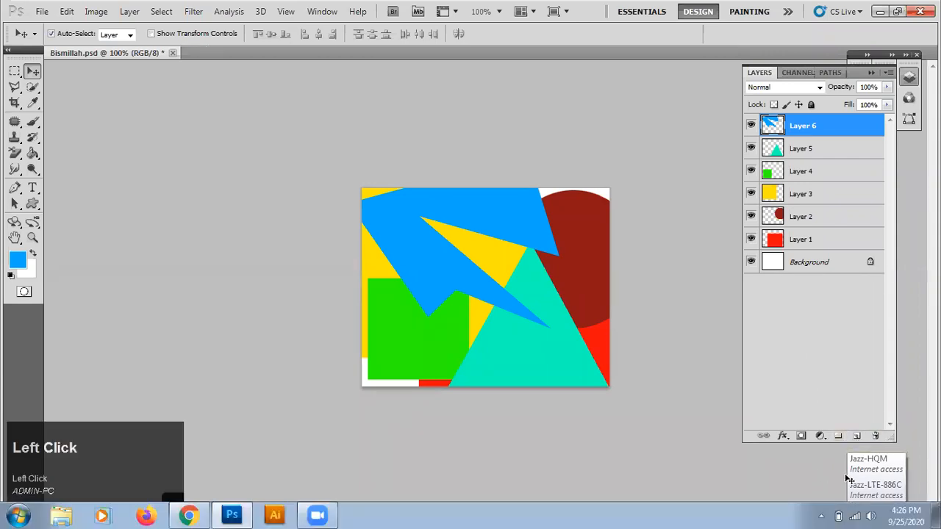
left_click(855, 517)
left_click(854, 517)
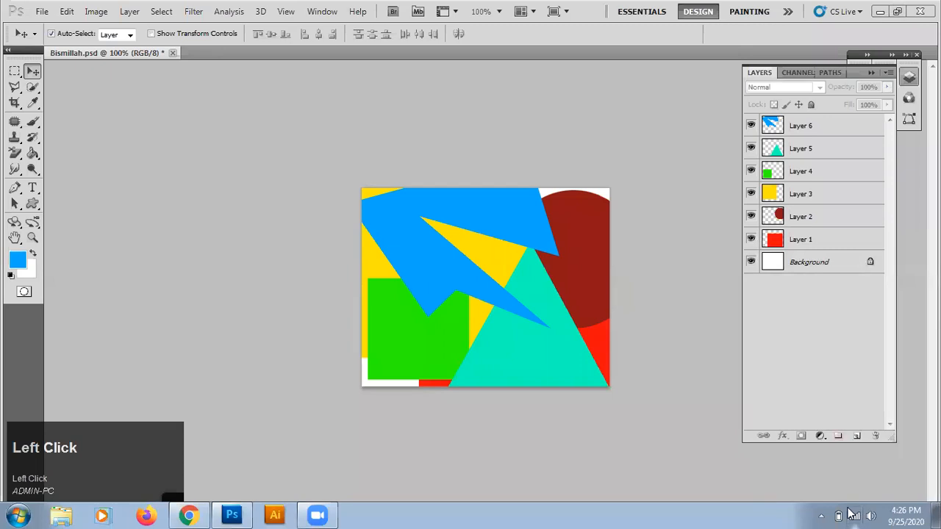
Step: Create two new layer groups, and move Group 1 down between Layer 4 and Layer 3
left_click(840, 439)
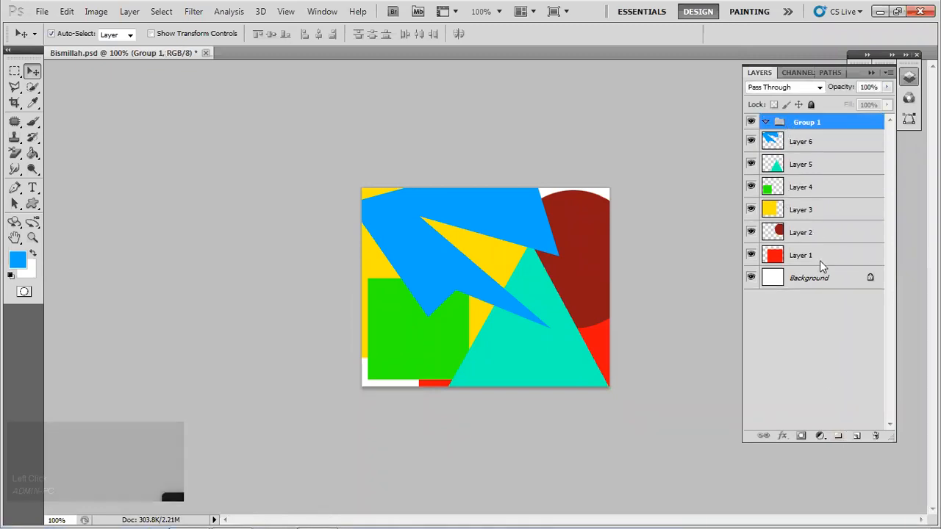
left_click(839, 439)
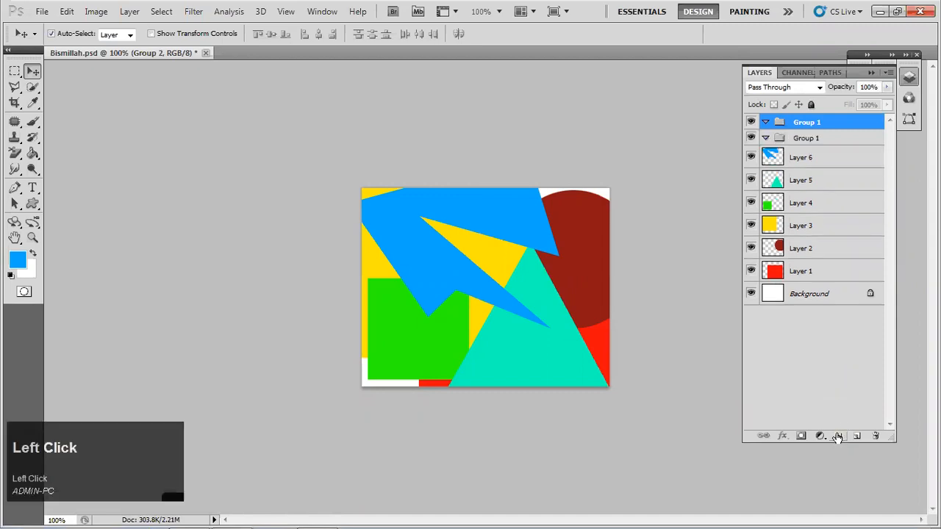
left_click_drag(800, 142, 805, 206)
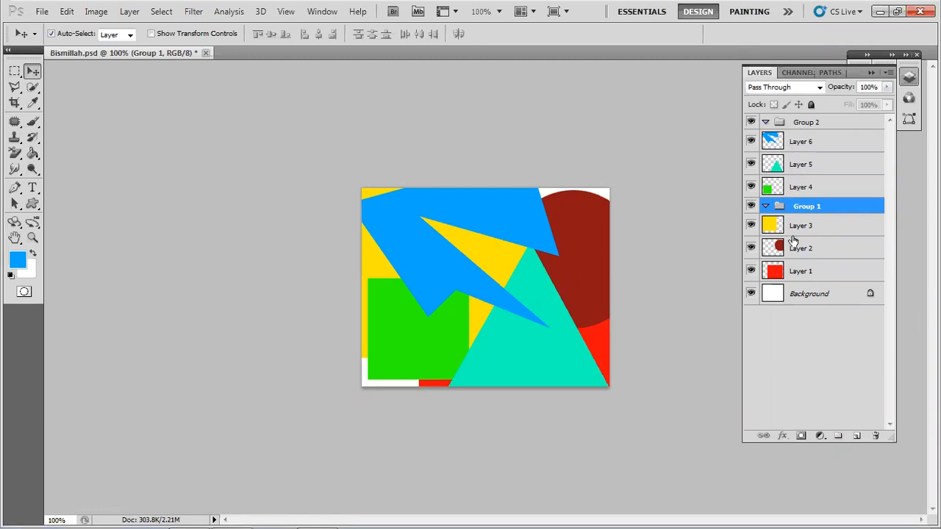
Step: Put Layers 1, 2 and 3 together into Group 1, and collapse and re-expand the group to check its contents
left_click(796, 277)
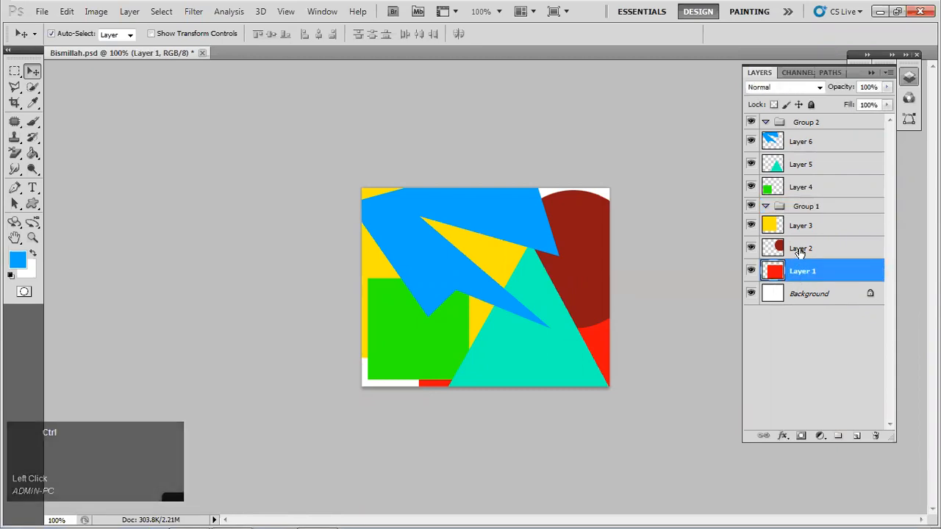
left_click(800, 250, "ctrl")
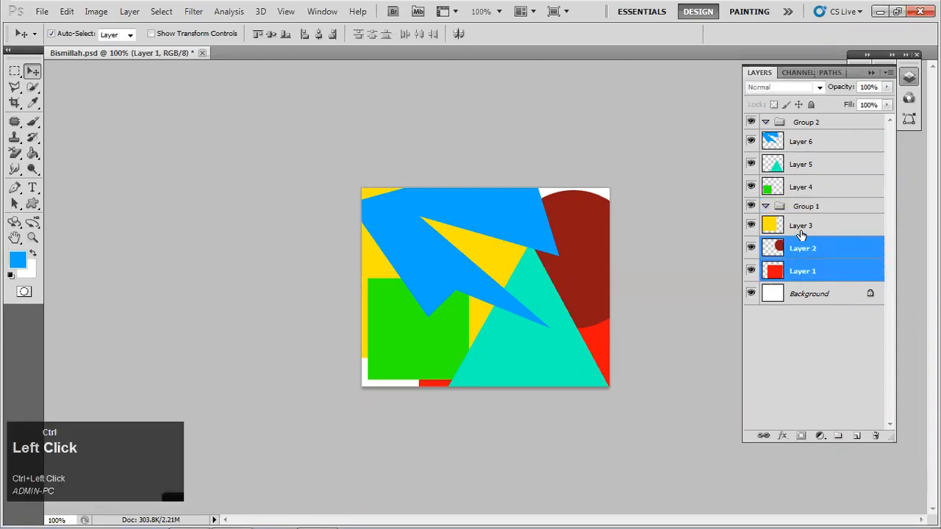
left_click(801, 228, "ctrl")
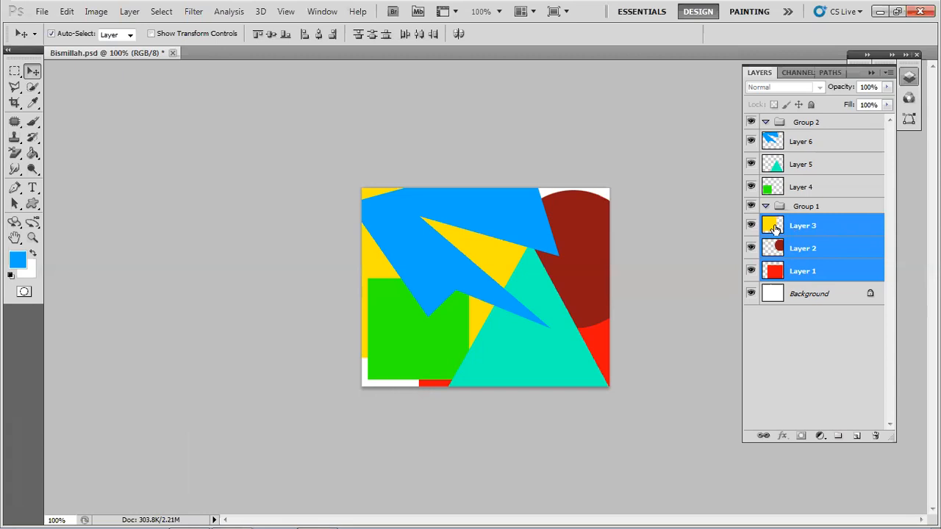
left_click_drag(806, 234, 804, 209)
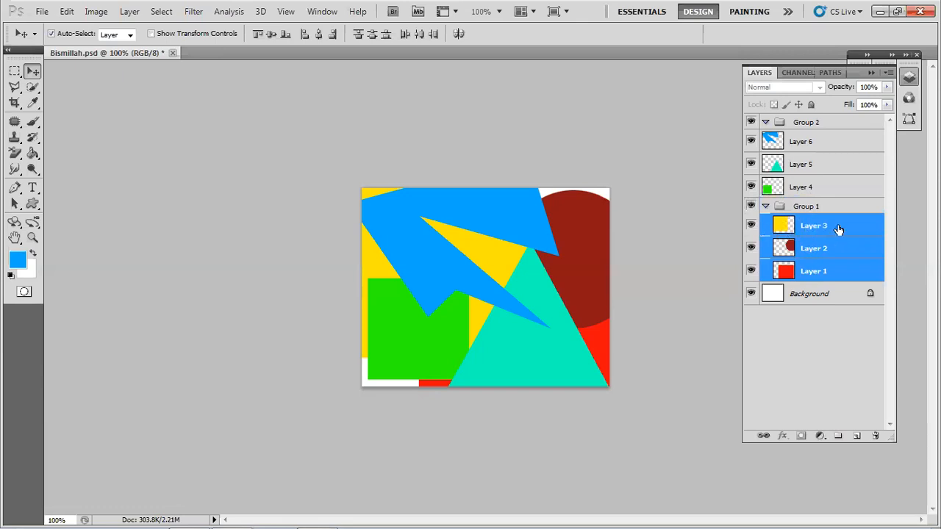
left_click(766, 206)
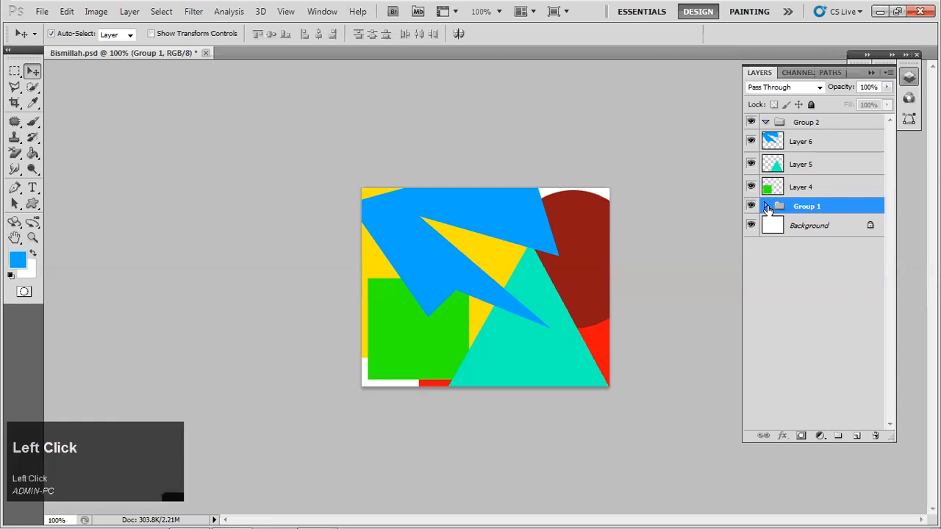
left_click(766, 206)
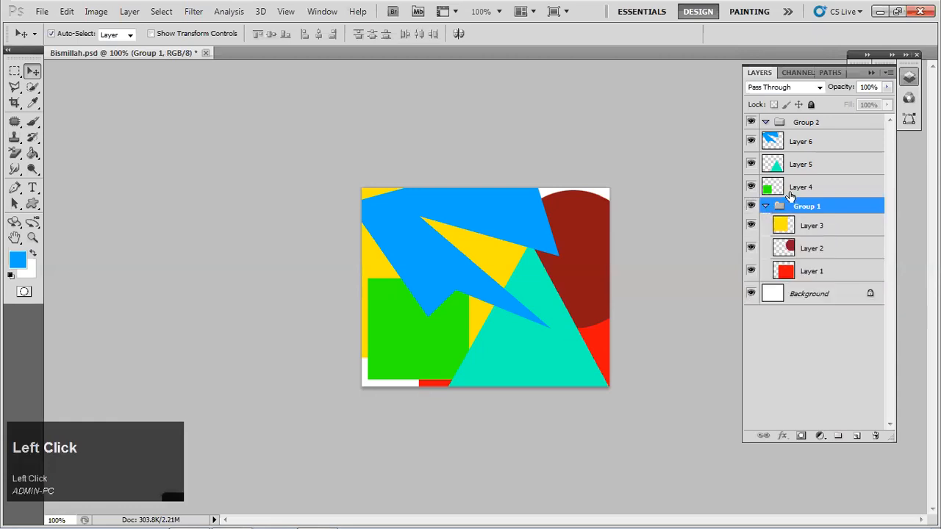
Step: Put Layers 4, 5 and 6 together into Group 2, and collapse both groups
left_click(800, 188)
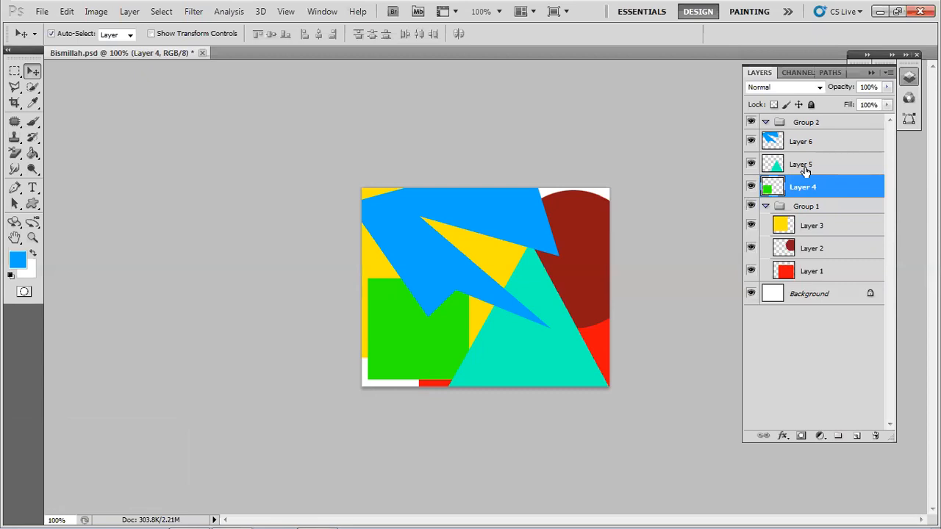
left_click(805, 144, "shift")
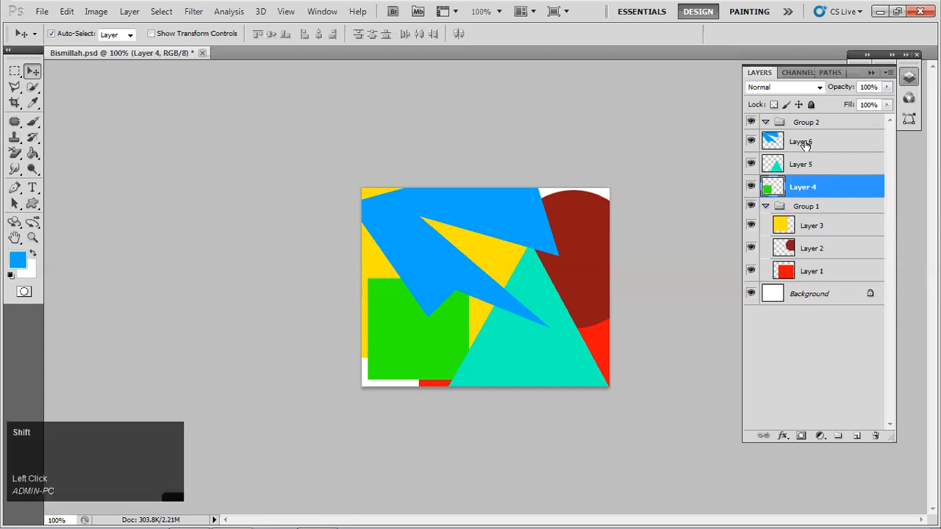
left_click(805, 144, "shift")
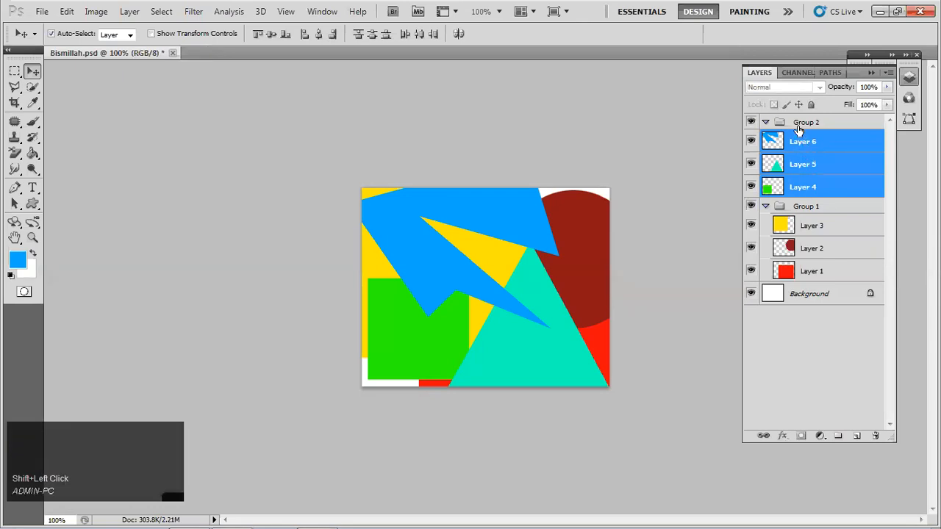
left_click_drag(778, 146, 801, 125)
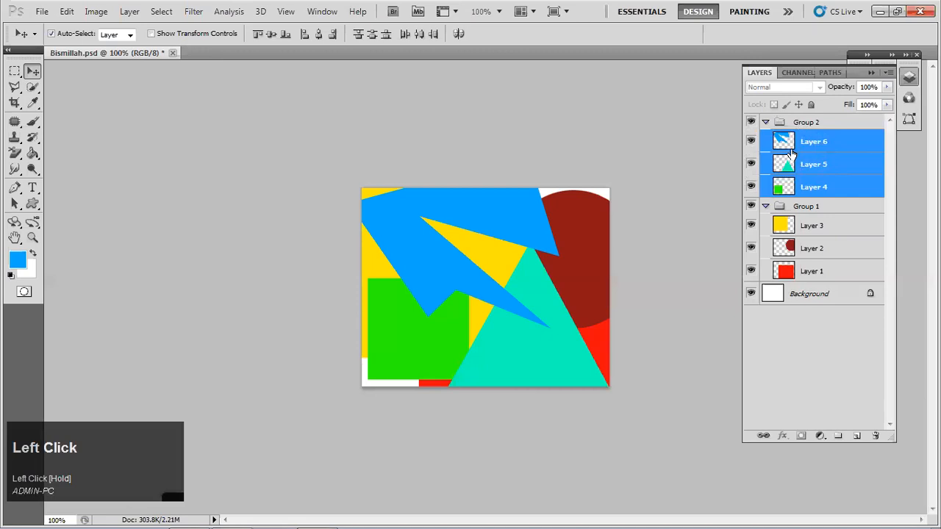
left_click(764, 123)
left_click(765, 140)
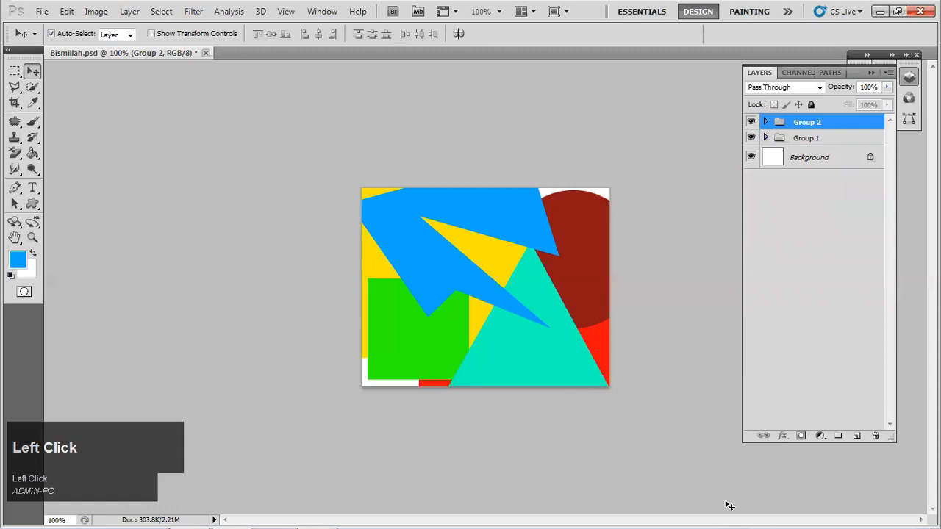
left_click(726, 505)
Step: Rename Group 1 as Layer1-3
left_click(801, 141)
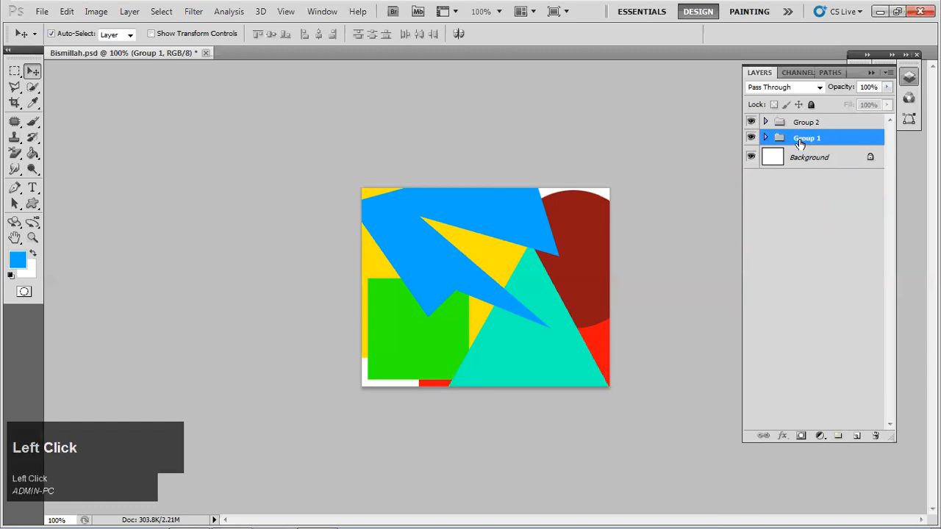
left_click(807, 143)
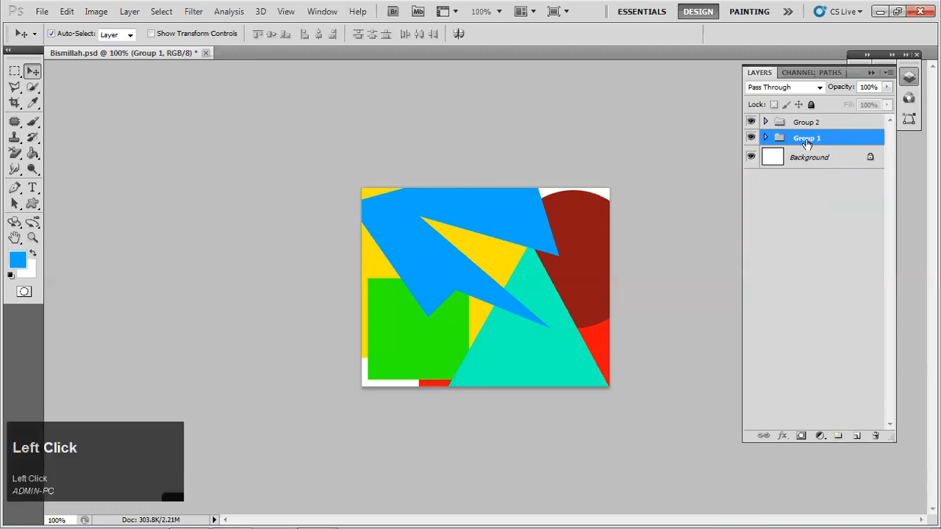
double_click(806, 141)
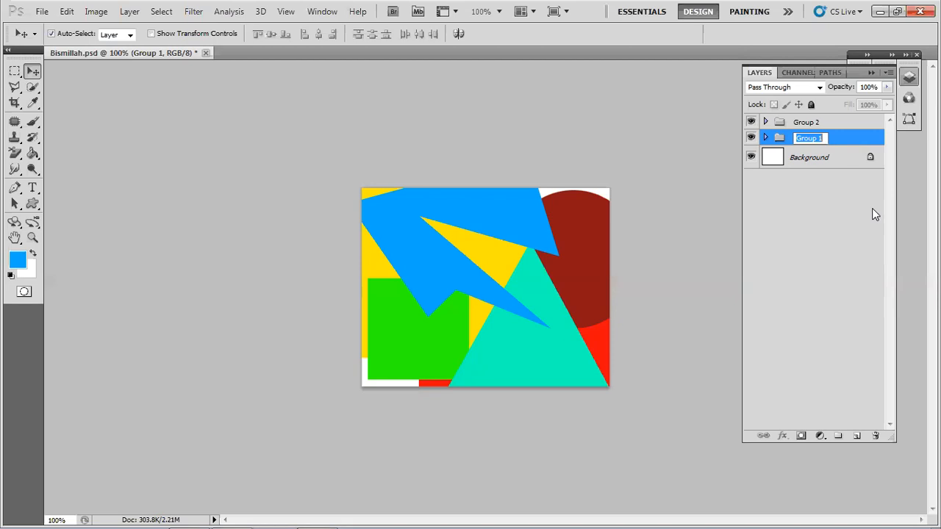
type("Layer1-3")
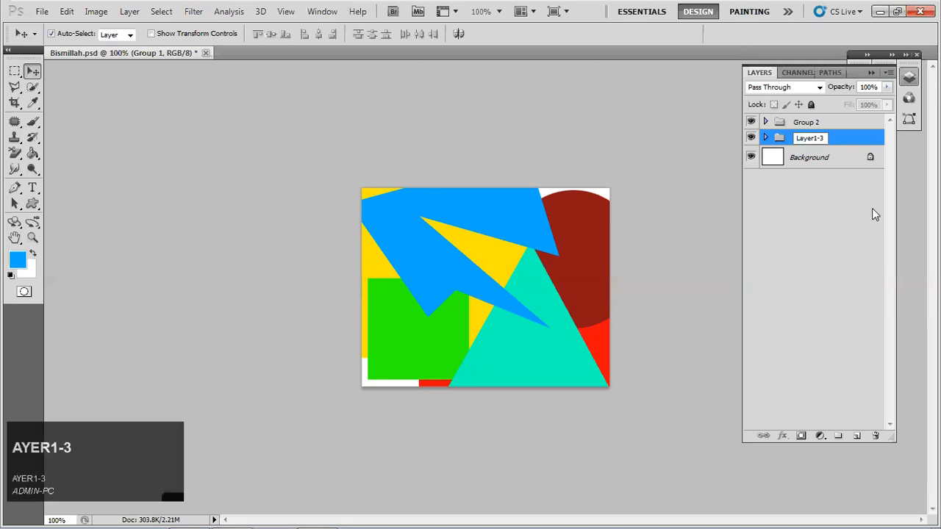
key("Return")
Step: Rename Group 2 as Layer4-6
left_click(801, 127)
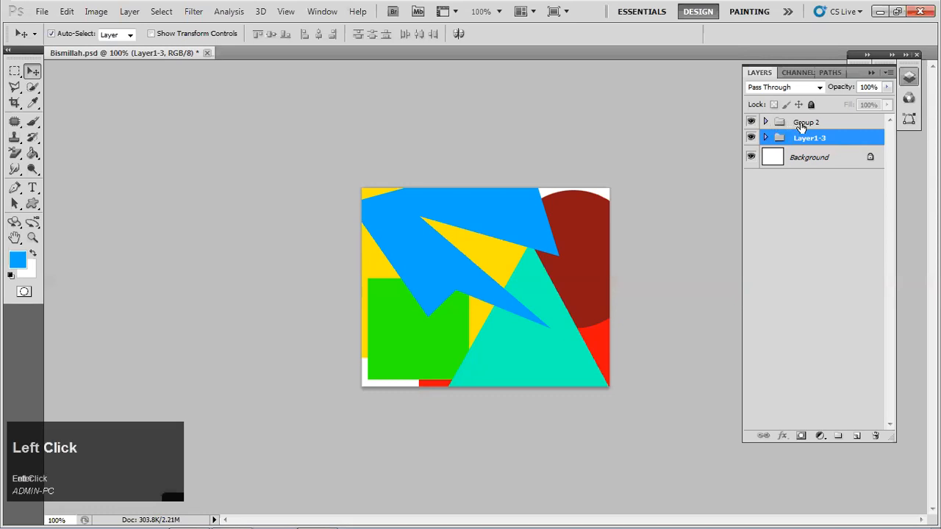
double_click(804, 123)
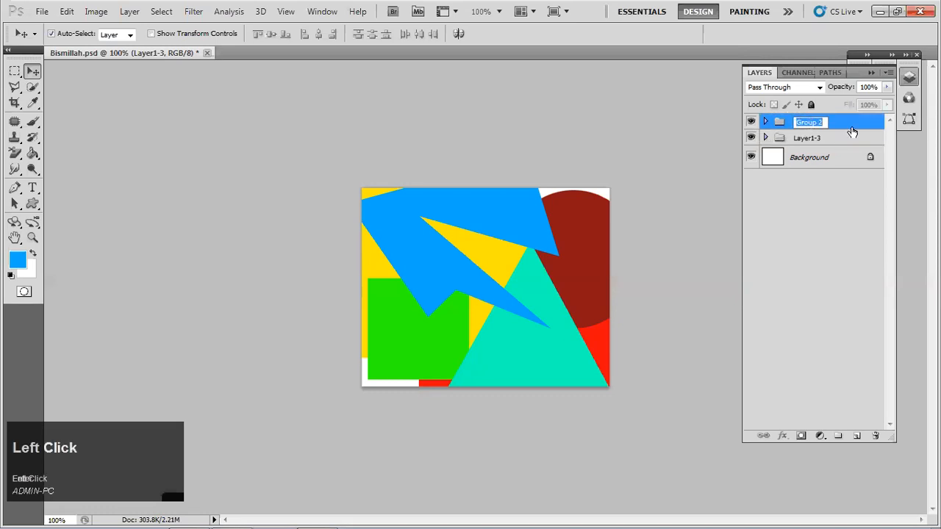
type("Layer")
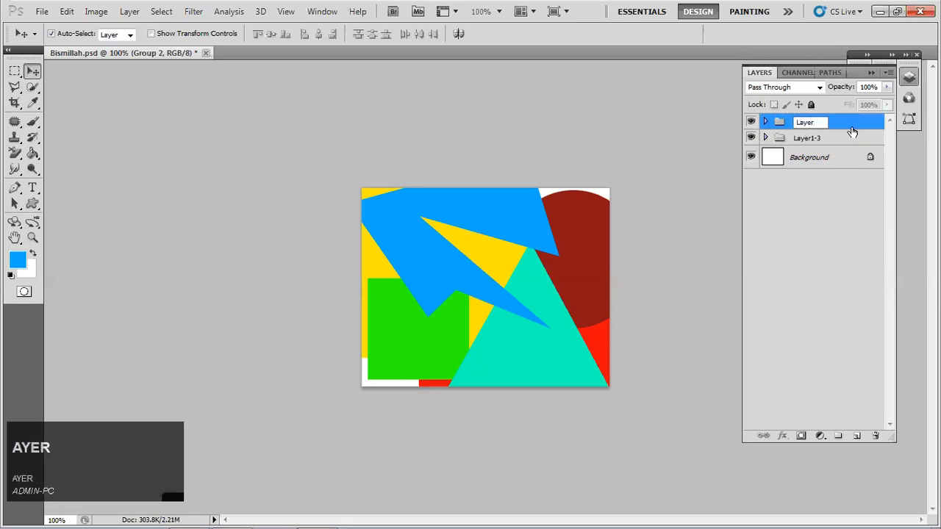
type("4-6")
key("Return")
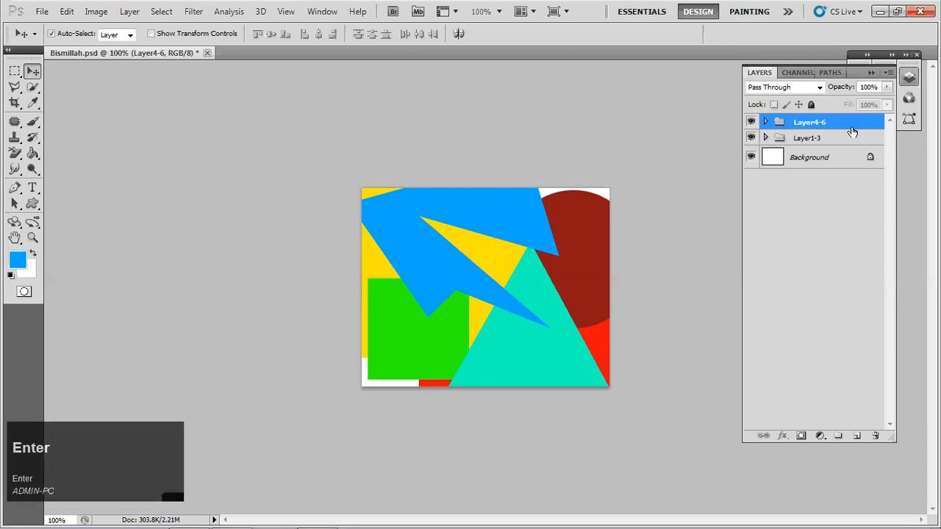
Step: Set the Move tool's Auto-Select to Group, and move the whole Layer4-6 group left and down on the canvas
left_click(815, 221)
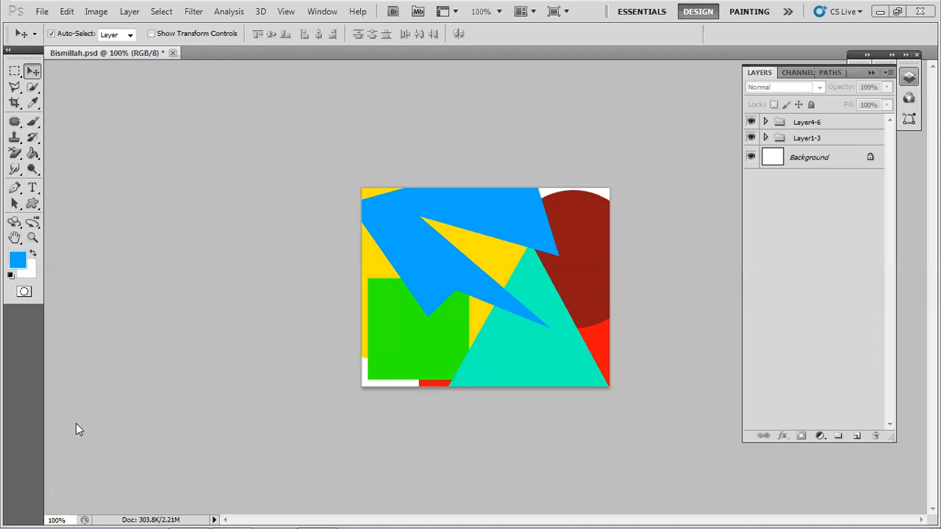
left_click(826, 189)
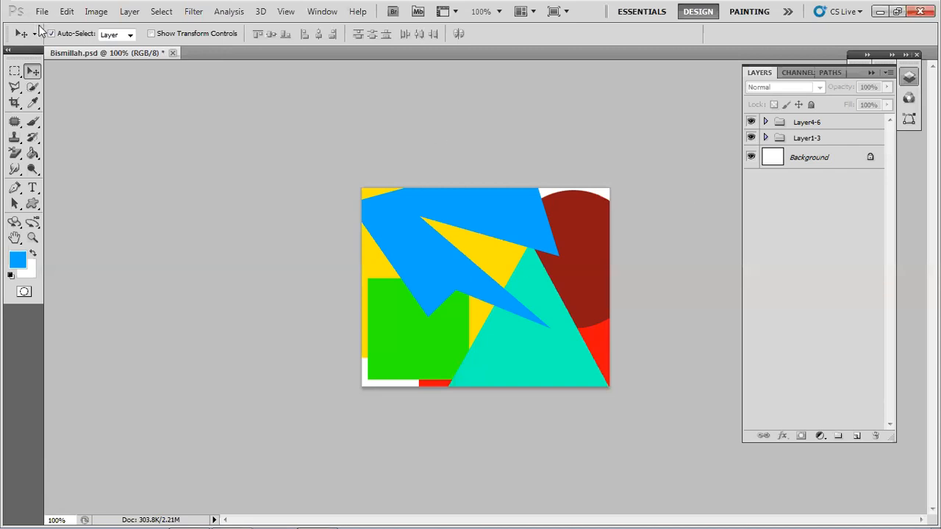
left_click(129, 35)
left_click(130, 49)
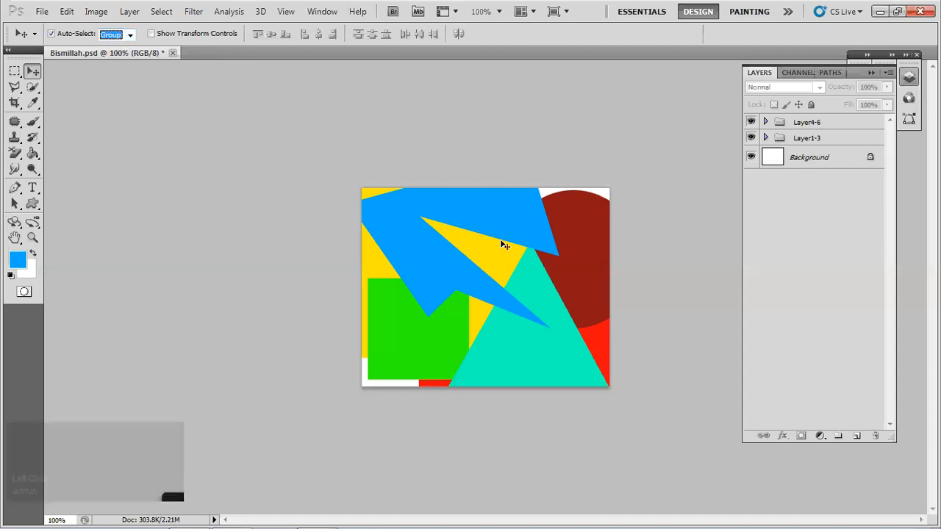
left_click_drag(480, 225, 435, 300)
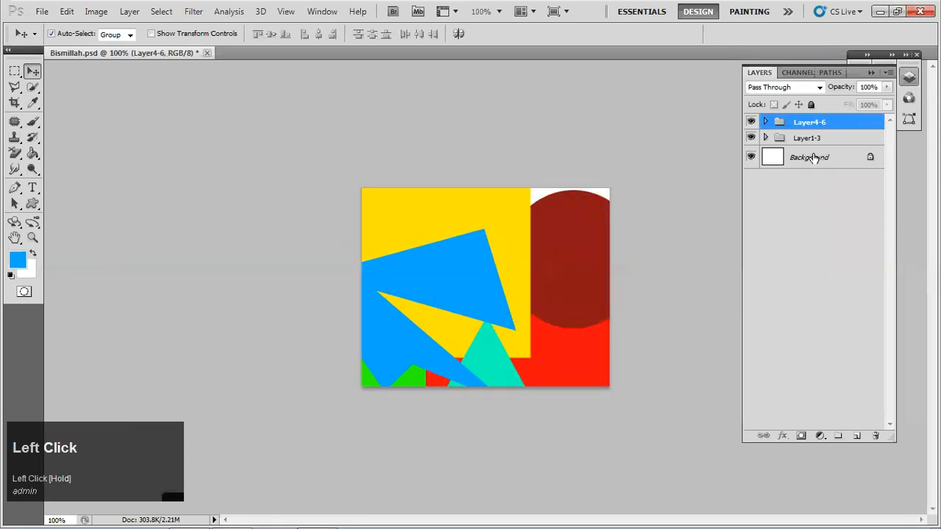
Step: Move the Layer1-3 group slightly up, and shift the Layer4-6 group up and to the right on the canvas
left_click(812, 140)
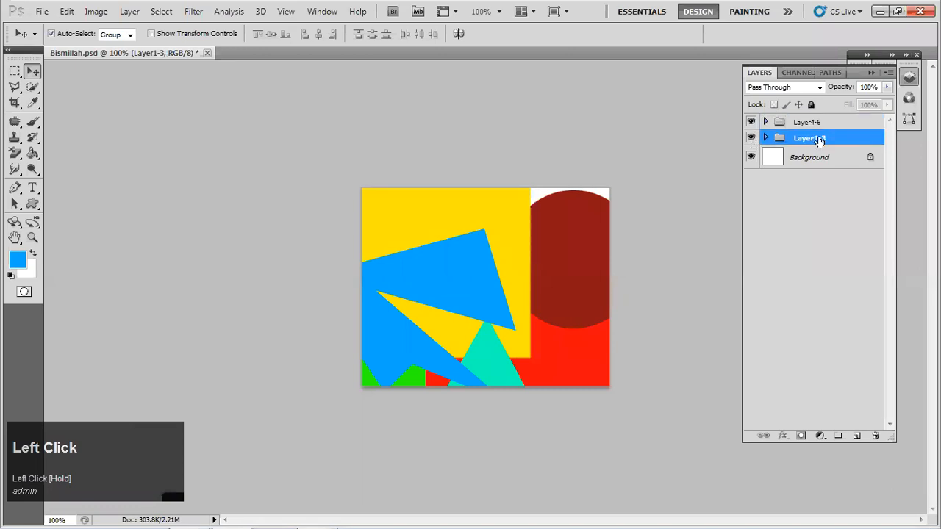
mouse_move(519, 249)
left_mouse_down()
mouse_move(535, 266)
mouse_move(552, 255)
mouse_move(458, 198)
mouse_move(400, 230)
mouse_move(512, 292)
mouse_move(531, 219)
mouse_move(486, 254)
mouse_move(541, 255)
mouse_move(510, 227)
mouse_move(514, 257)
mouse_move(517, 238)
left_mouse_up()
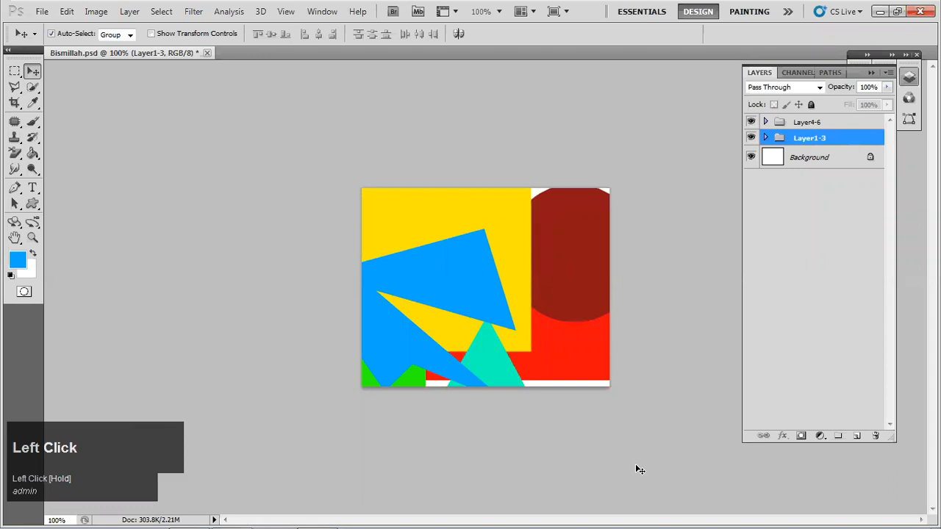
left_click(717, 150)
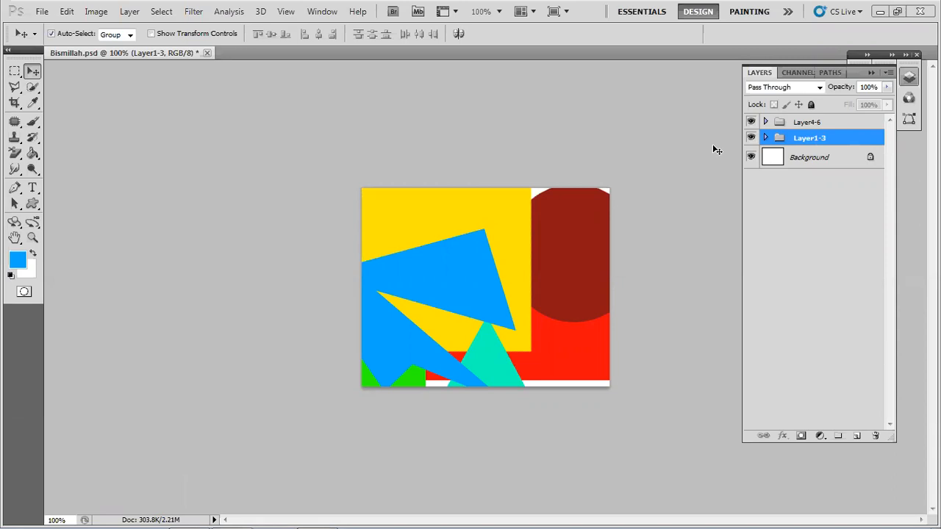
left_click(808, 123)
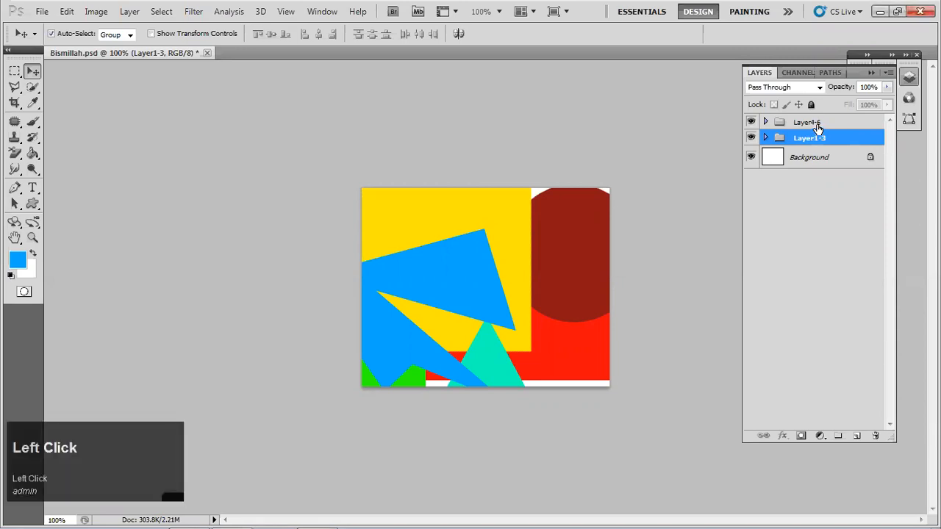
left_click_drag(456, 305, 512, 235)
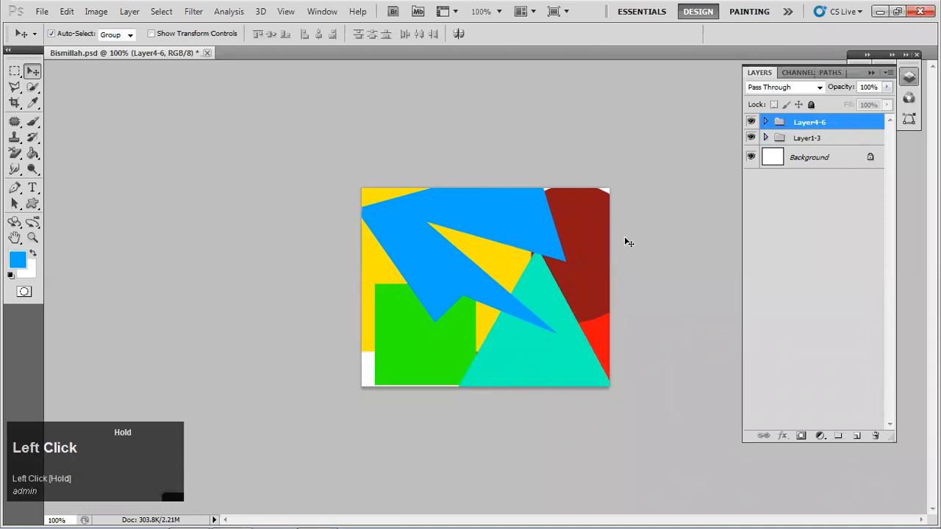
Step: Hide the Layer1-3 group, and check which layers the Layer4-6 group contains
left_click(752, 138)
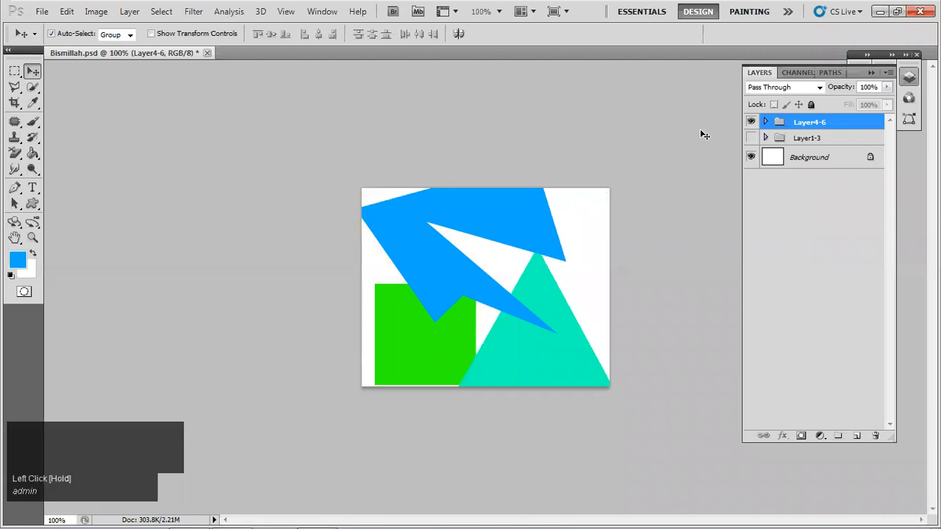
left_click(801, 125)
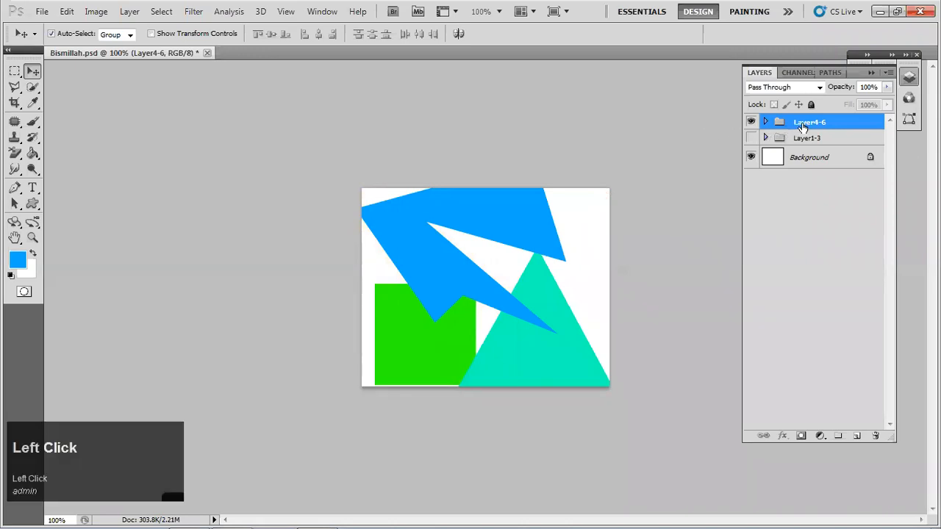
left_click(765, 123)
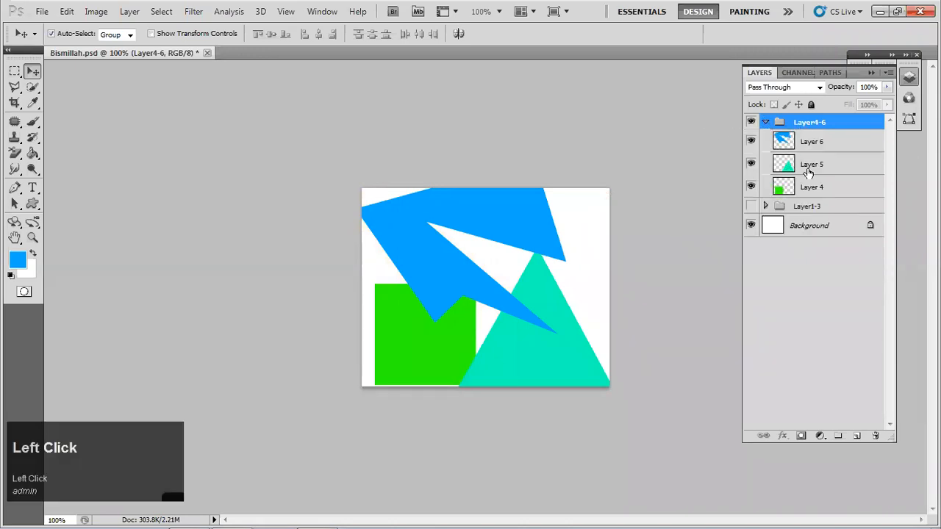
left_click(765, 123)
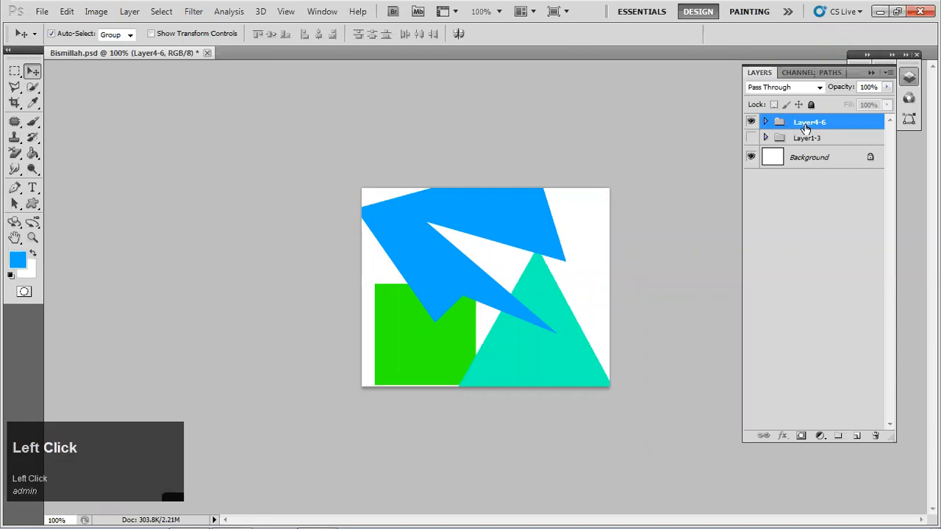
left_click(655, 193)
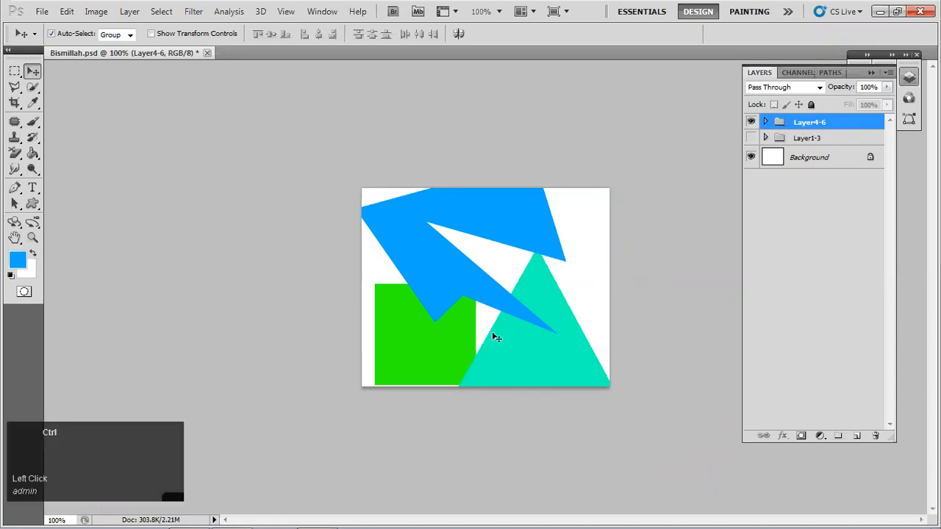
key("ctrl+t")
key("ctrl+t")
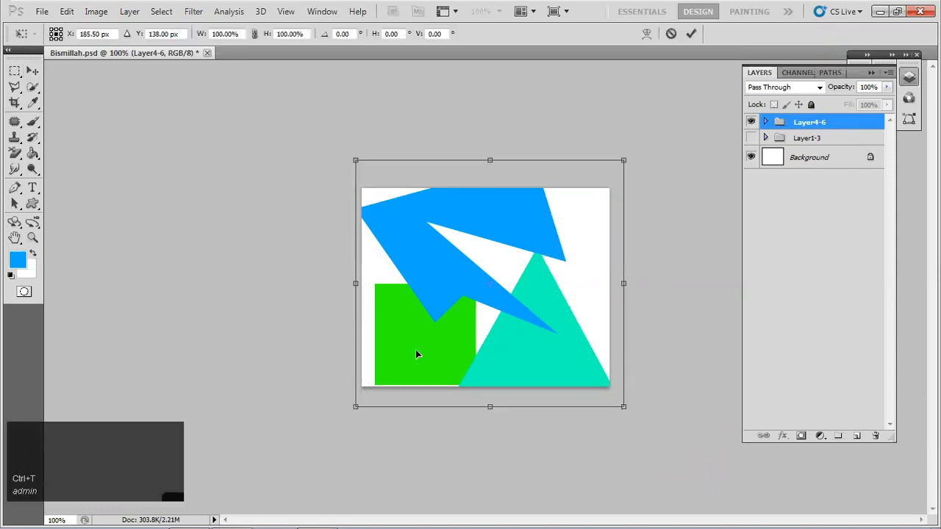
left_click(671, 33)
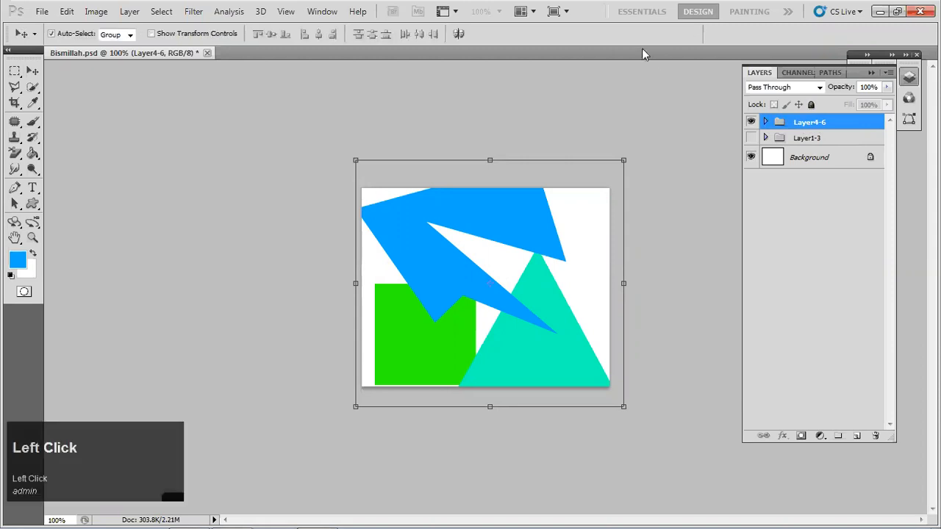
Step: Try rotating the whole Layer4-6 group with Free Transform, first to about -166° and on to about 73°
left_click(66, 11)
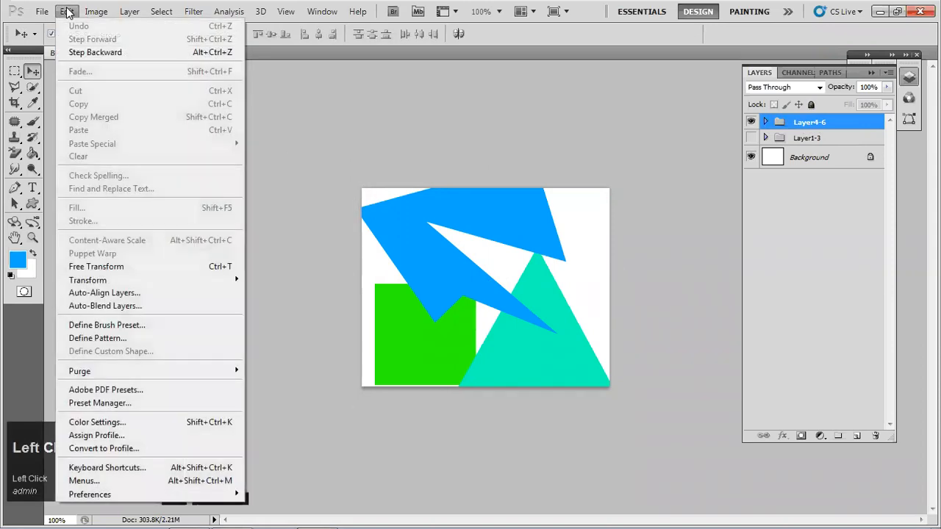
left_click(118, 267)
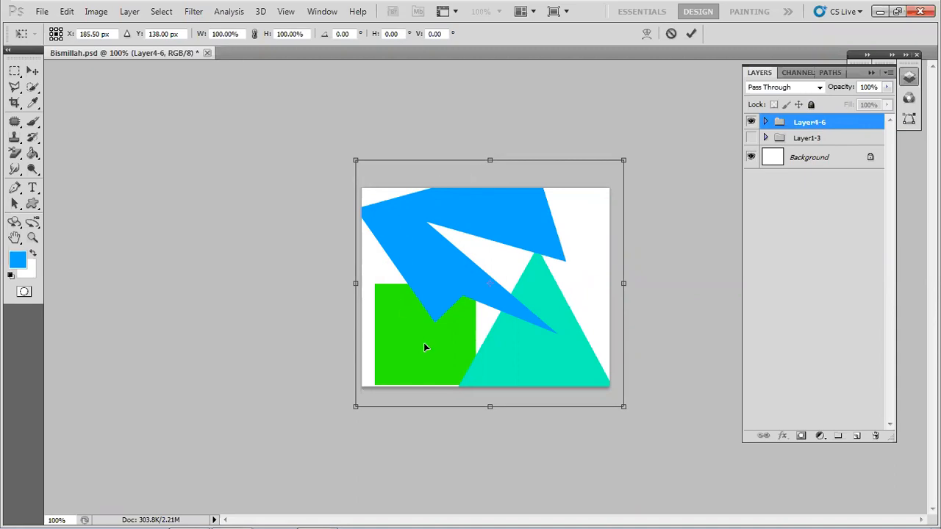
left_click(639, 460)
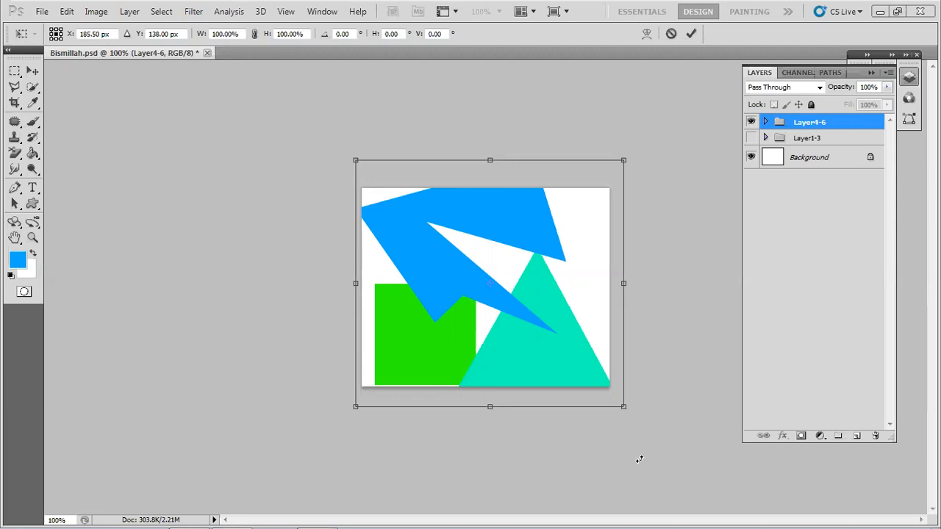
left_click(666, 393)
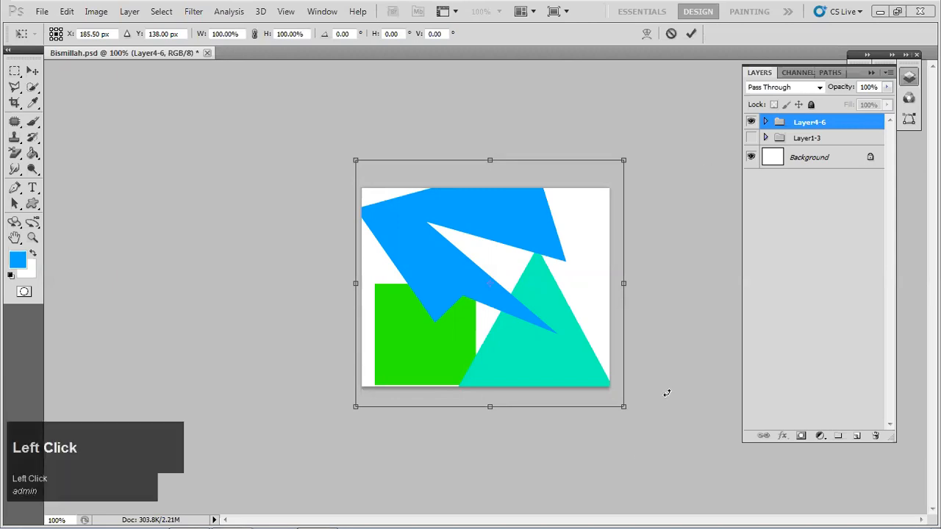
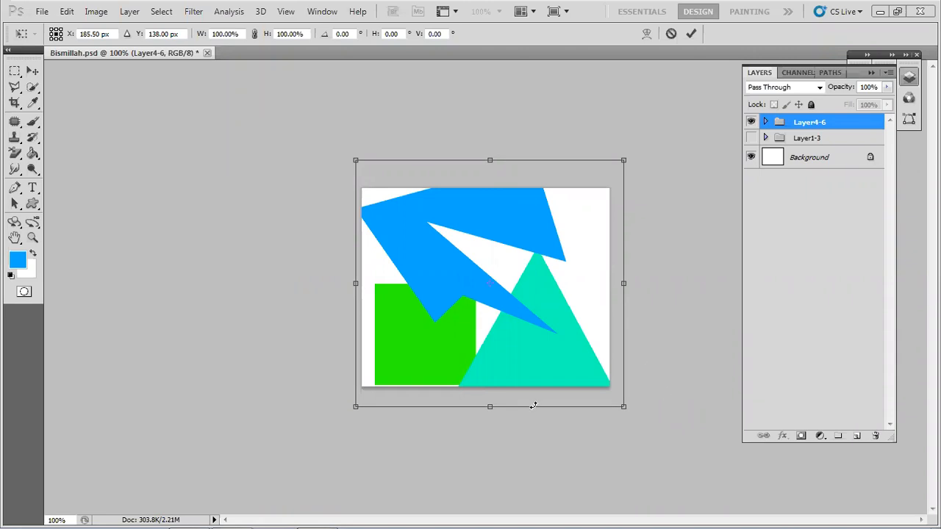
left_click(634, 414)
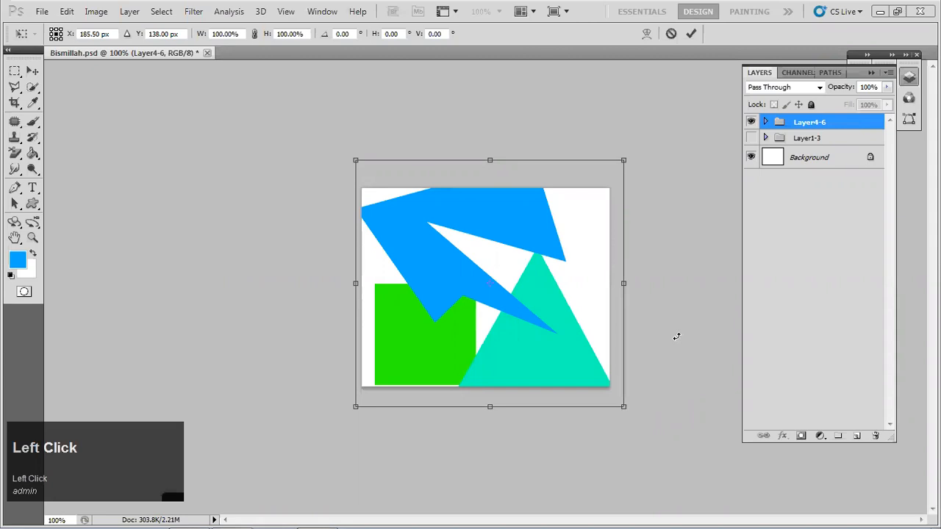
left_click_drag(635, 423, 409, 152)
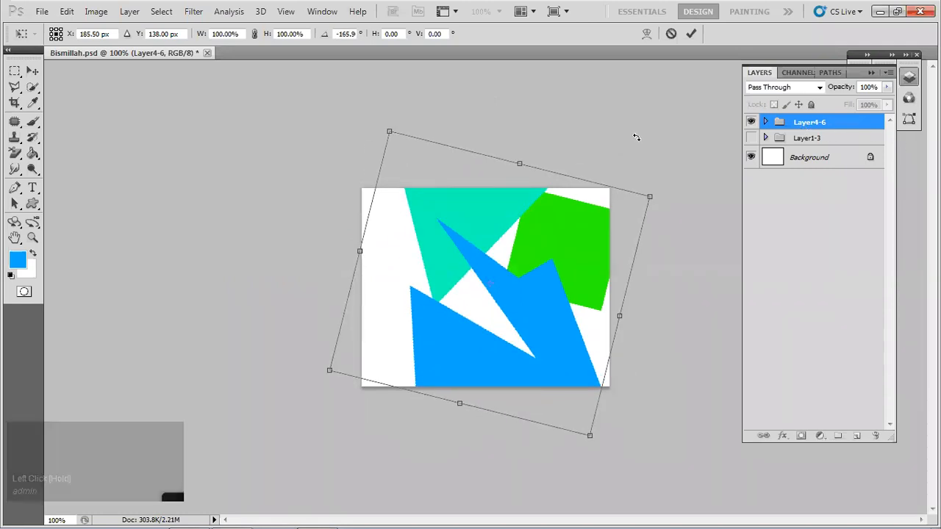
left_click_drag(321, 351, 607, 378)
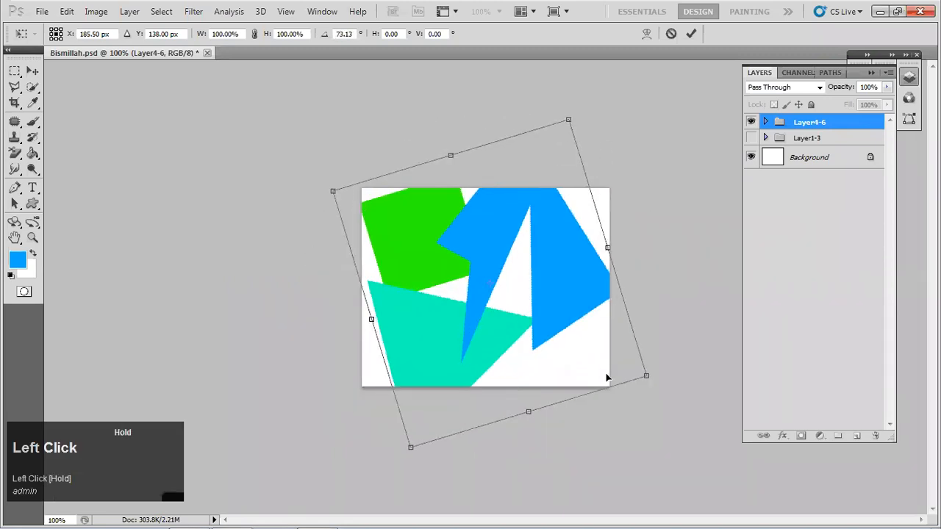
double_click(607, 378)
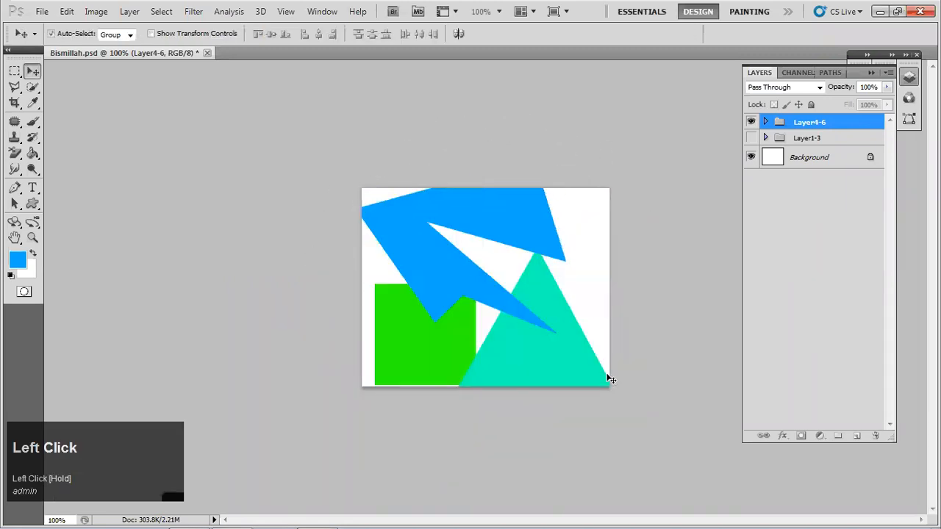
Step: Free Transform the green square on Layer 4 in the Layer4-6 group, stretching its height to about 401% and rotating it to about -91°
left_click(765, 122)
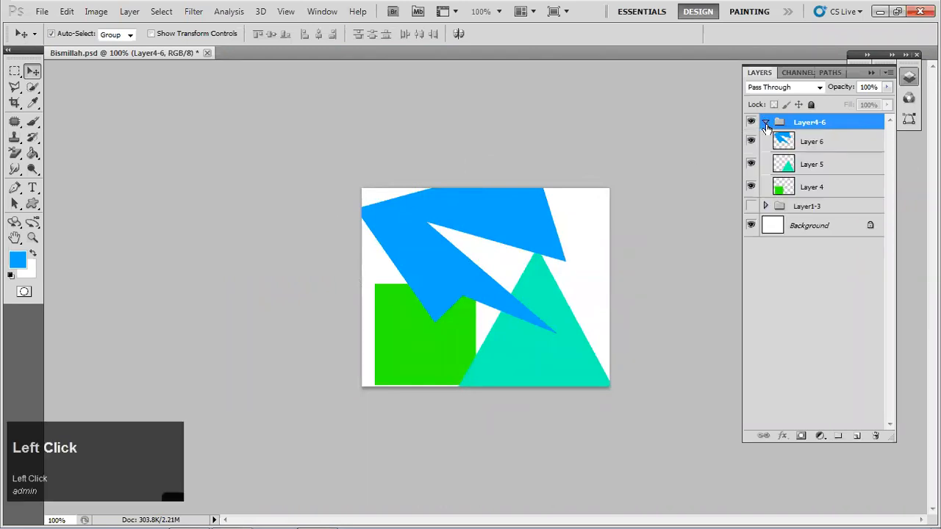
left_click(791, 192)
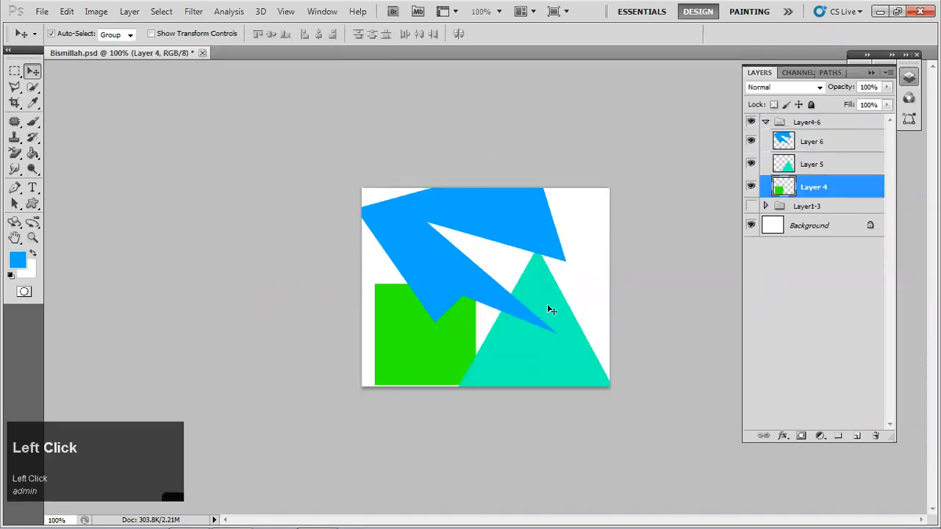
key("ctrl+t")
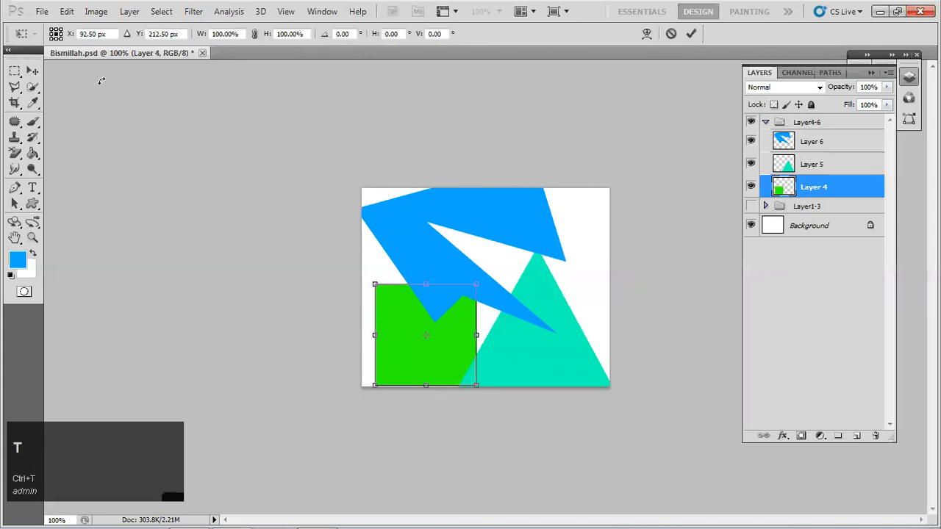
left_click(67, 12)
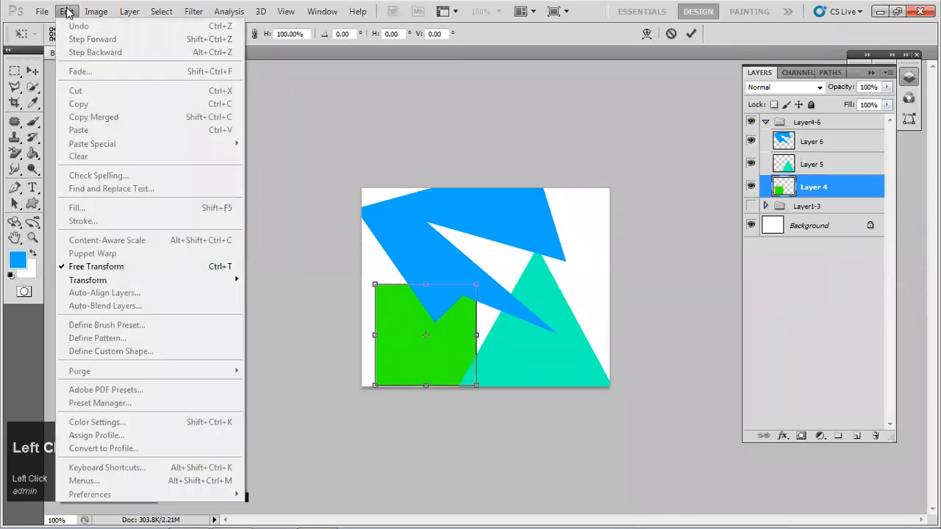
left_click(456, 332)
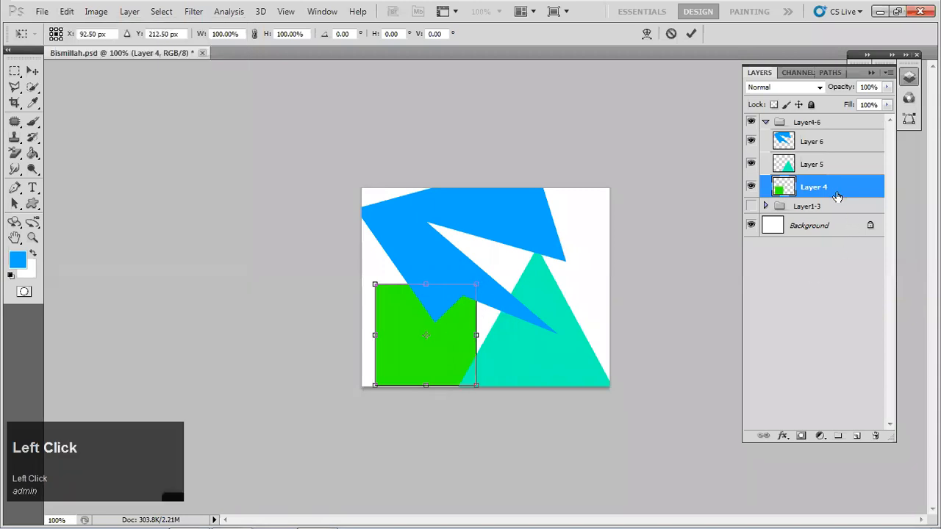
left_click_drag(450, 337, 526, 287)
left_click_drag(567, 227, 663, 319)
left_click_drag(455, 275, 264, 254)
left_click_drag(655, 373, 326, 244)
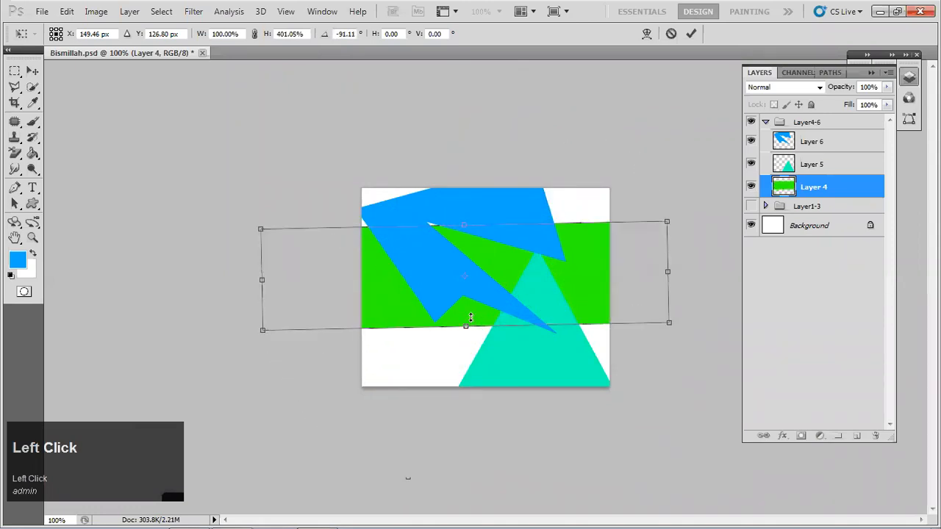
Step: Narrow the green shape to about 28% width, and tilt it to about -127.7° as a diagonal band across the canvas
left_click_drag(470, 316, 467, 256)
left_click_drag(249, 272, 311, 378)
left_click_drag(390, 324, 393, 365)
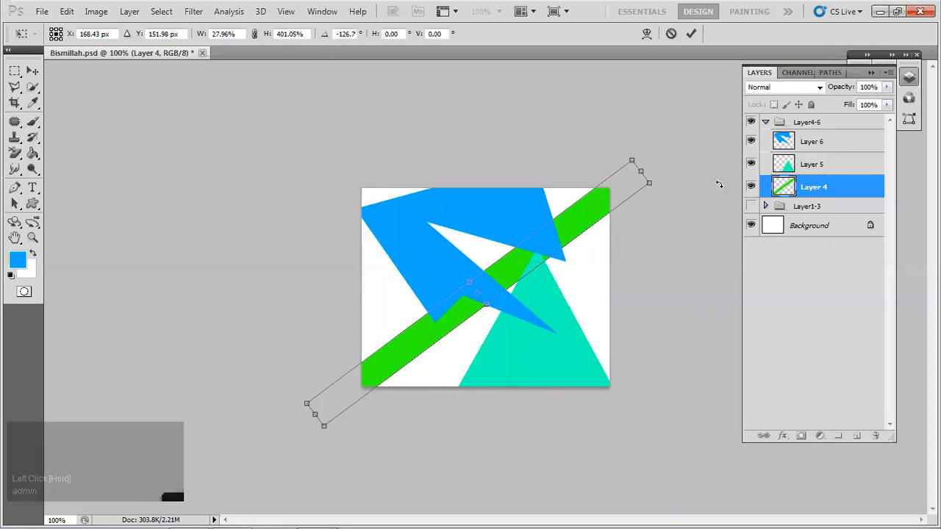
left_click_drag(679, 196, 679, 193)
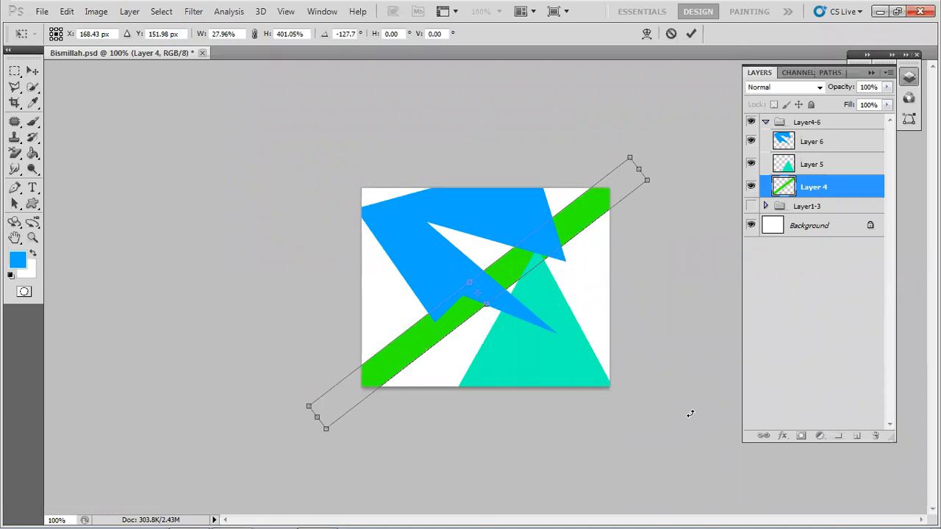
left_click(645, 298)
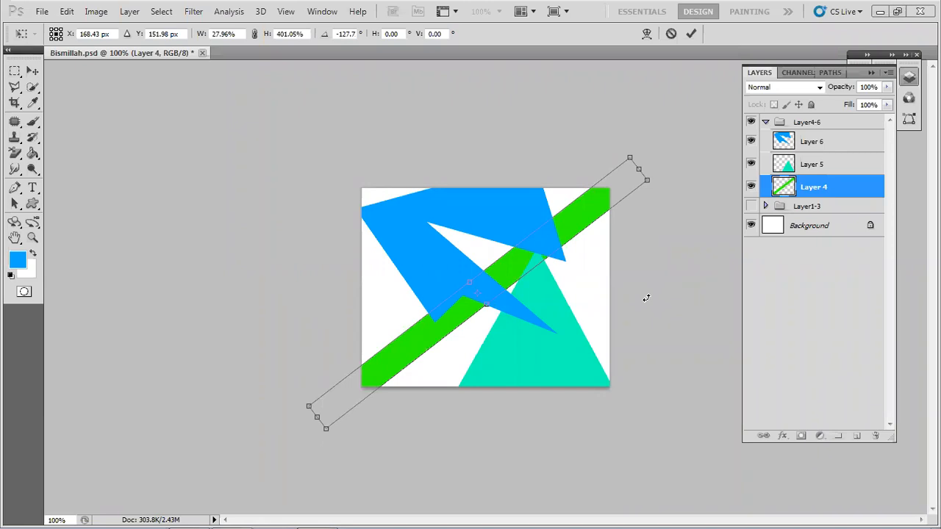
left_click(514, 469)
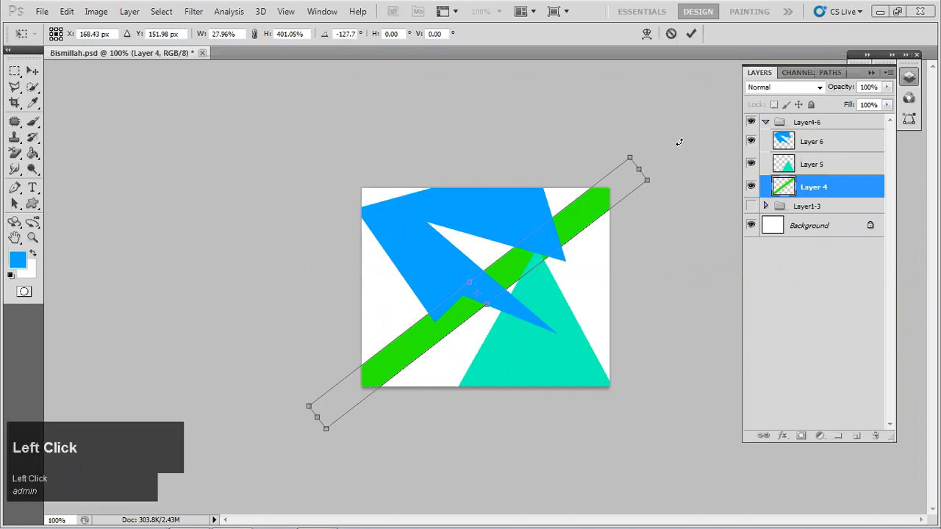
left_click(697, 461)
left_click(697, 460)
left_click(700, 468)
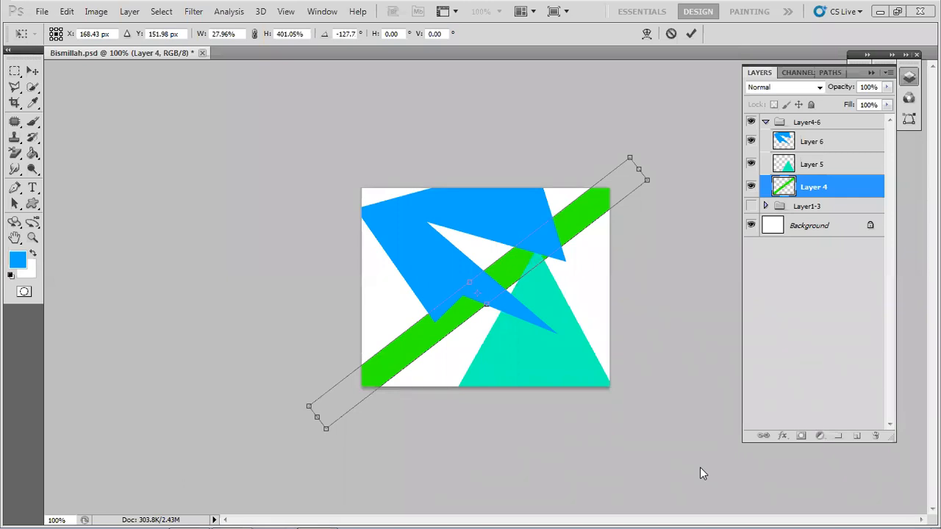
left_click(715, 148)
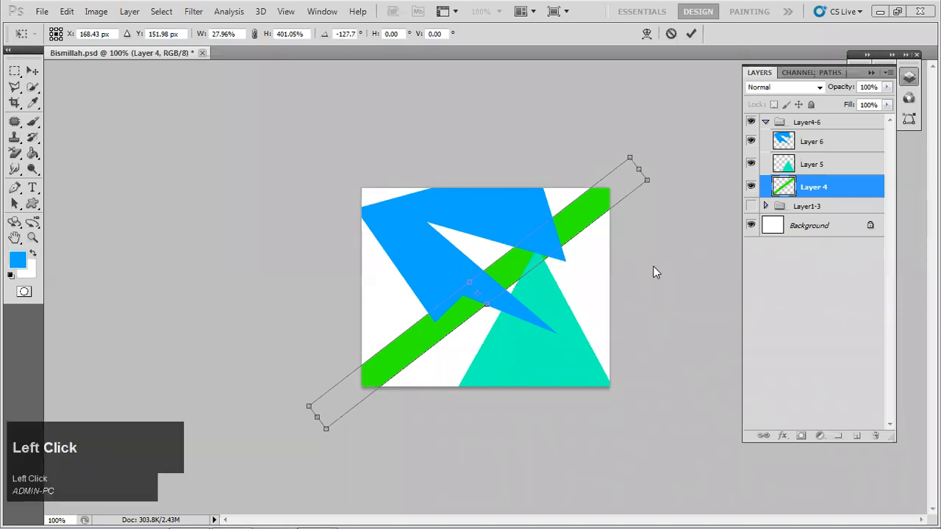
left_click(655, 183)
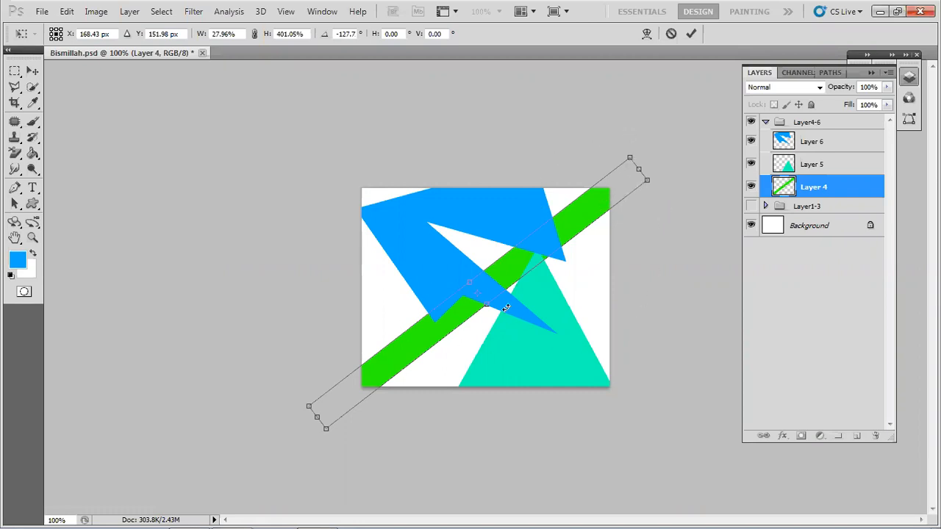
left_click(686, 469)
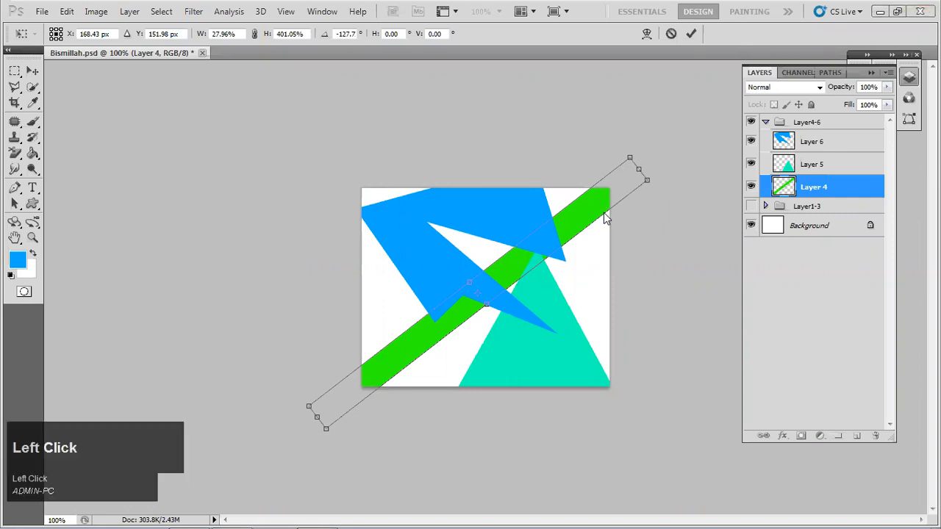
Step: Apply the green band's transform, and move the whole Layer4-6 group slightly down the canvas with group auto-selection
left_click(691, 34)
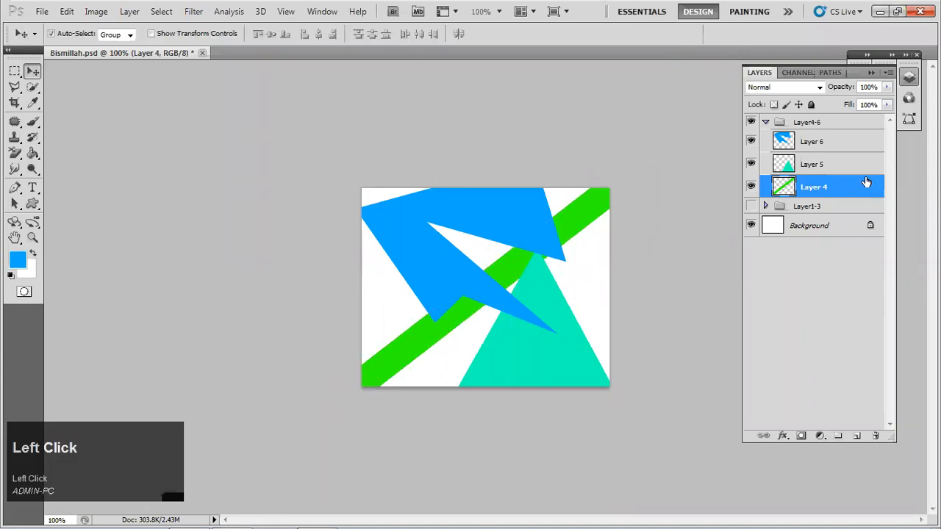
left_click(803, 143)
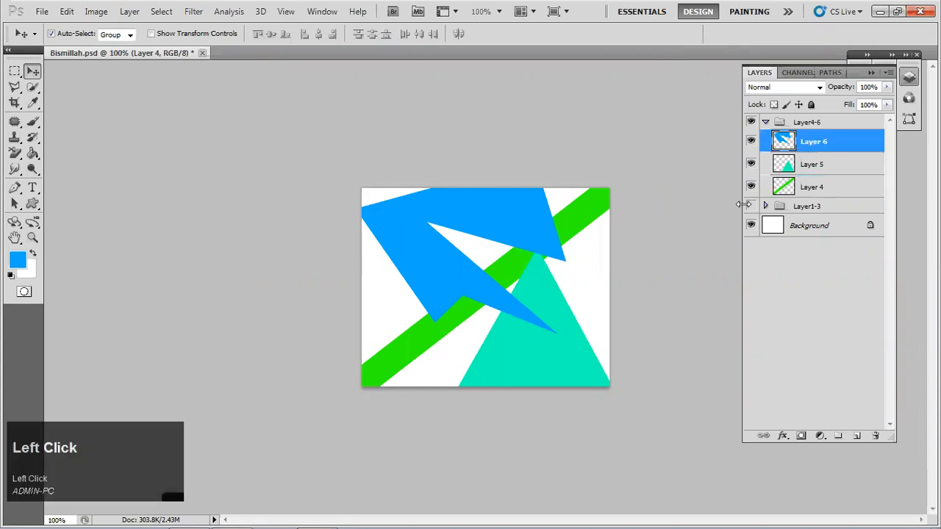
mouse_move(533, 239)
left_mouse_down()
mouse_move(528, 269)
mouse_move(528, 250)
left_mouse_up()
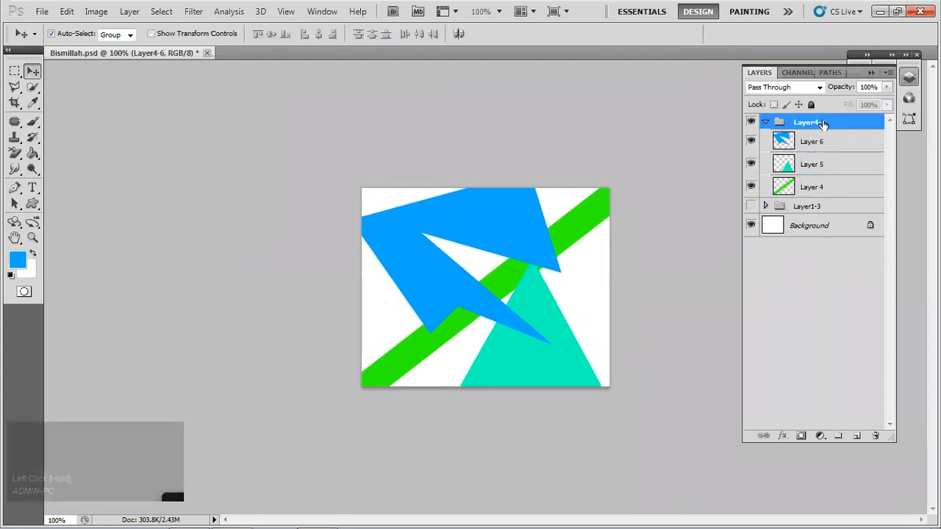
left_click(809, 145)
mouse_move(518, 249)
left_mouse_down()
mouse_move(532, 269)
mouse_move(524, 258)
left_mouse_up()
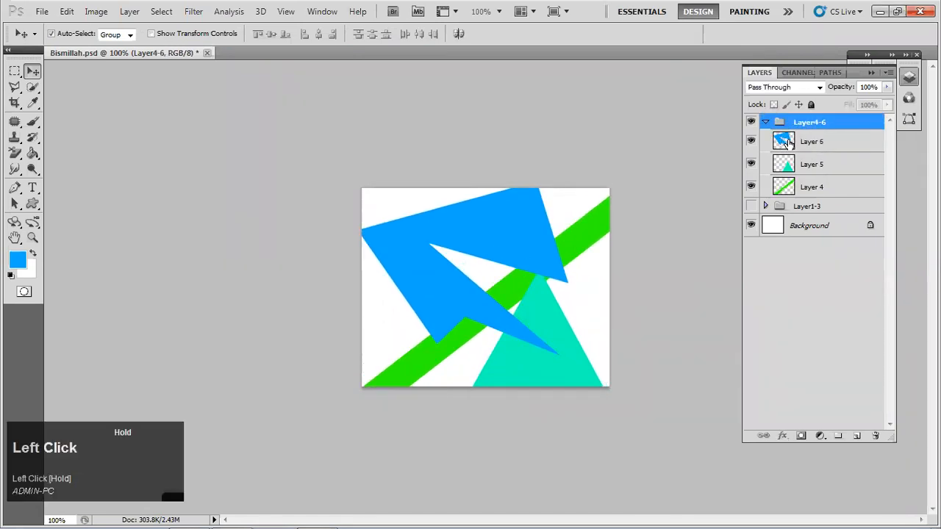
Step: Turn off Auto-Select for the Move tool, and shift only the blue shape on Layer 6 slightly down and to the right
left_click(782, 142)
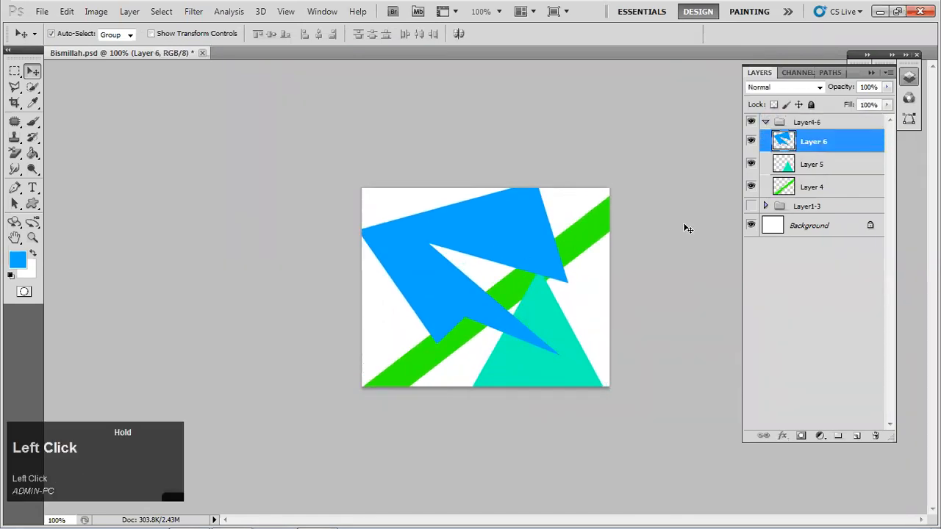
left_click(297, 149)
left_click(64, 34)
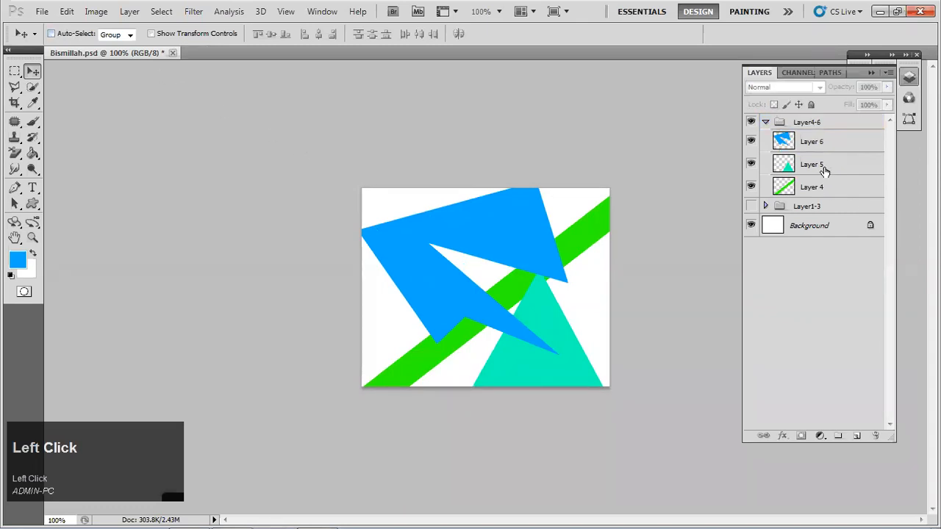
left_click(820, 144)
mouse_move(476, 231)
left_mouse_down()
mouse_move(492, 228)
mouse_move(439, 237)
mouse_move(485, 298)
mouse_move(513, 293)
mouse_move(500, 246)
mouse_move(449, 233)
mouse_move(470, 228)
mouse_move(485, 240)
left_mouse_up()
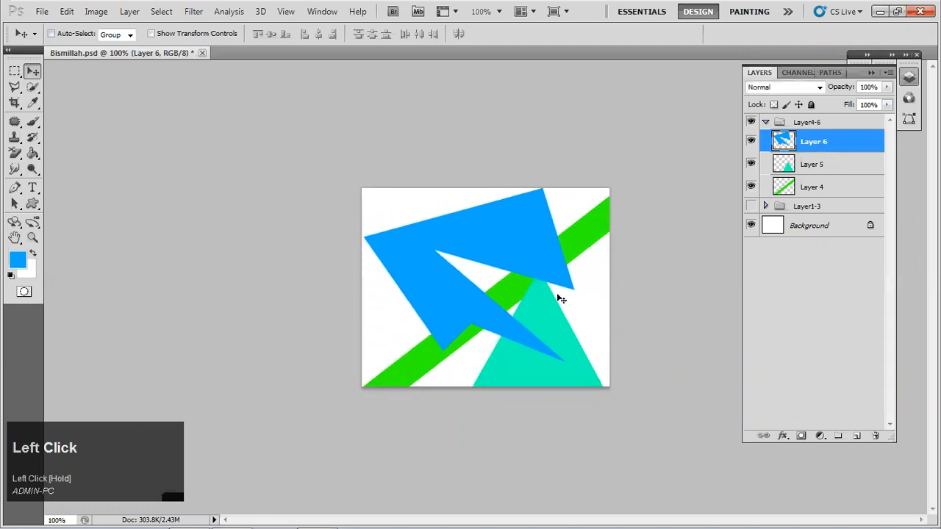
Step: Free Transform the blue shape on Layer 6 to about 86.27% width and 85.57% height, and move it slightly down
left_click(67, 11)
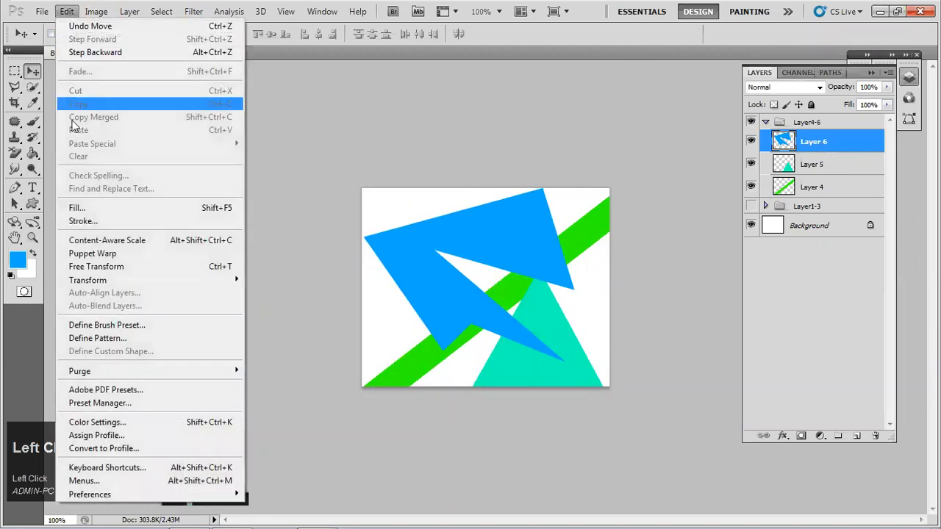
left_click(97, 267)
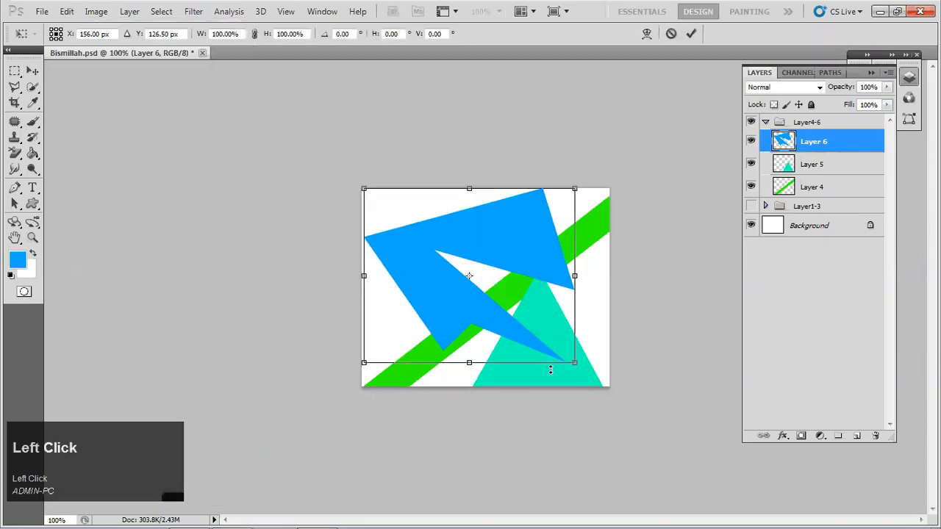
left_click_drag(464, 365, 468, 256)
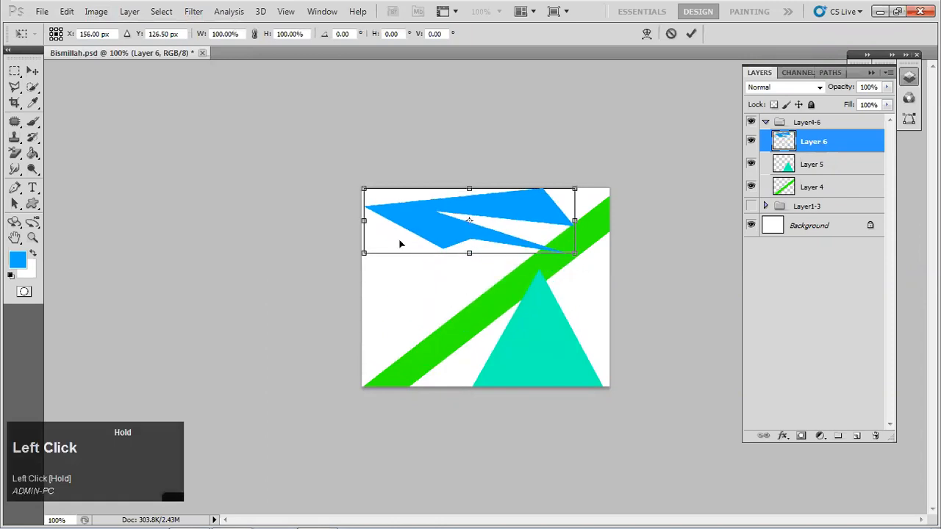
left_click_drag(360, 221, 392, 339)
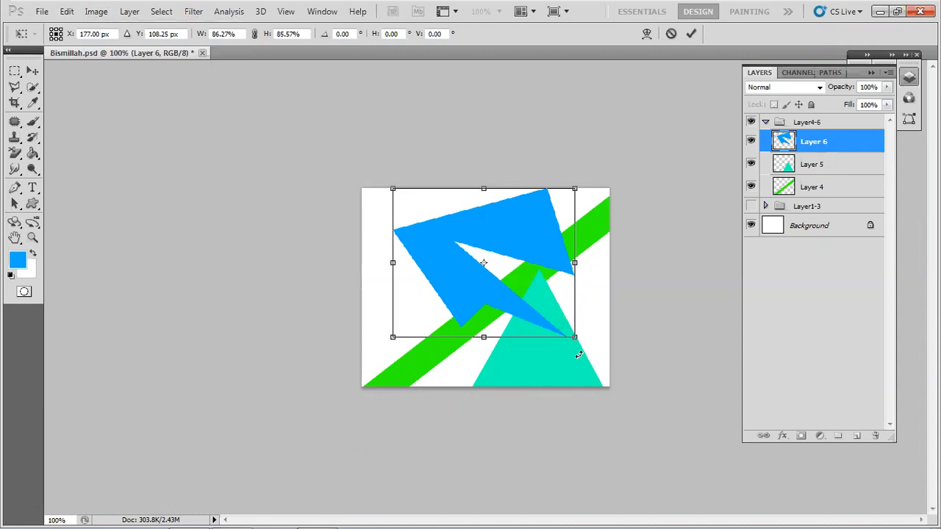
left_click(691, 35)
left_click_drag(497, 235, 498, 259)
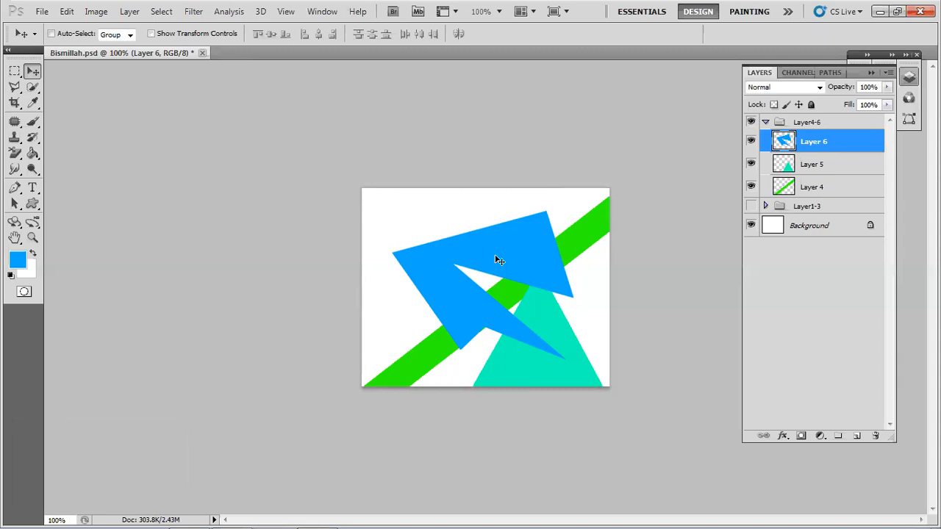
Step: Collapse the Layer4-6 group, and show the Layer1-3 group briefly before hiding it again
left_click(765, 123)
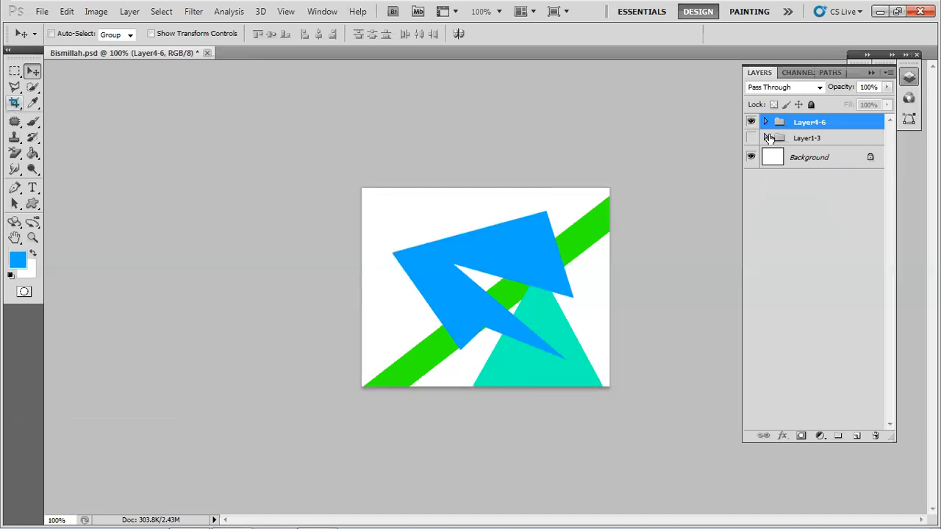
left_click(751, 138)
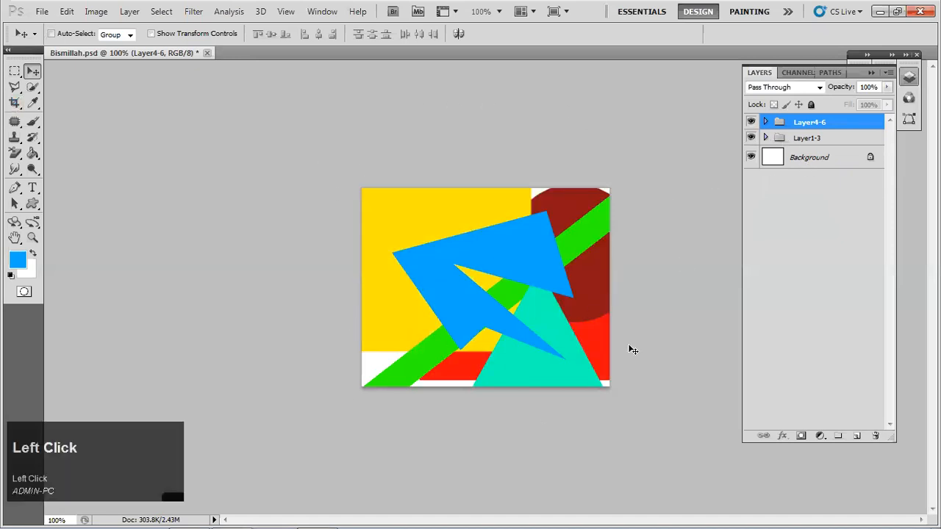
left_click(751, 137)
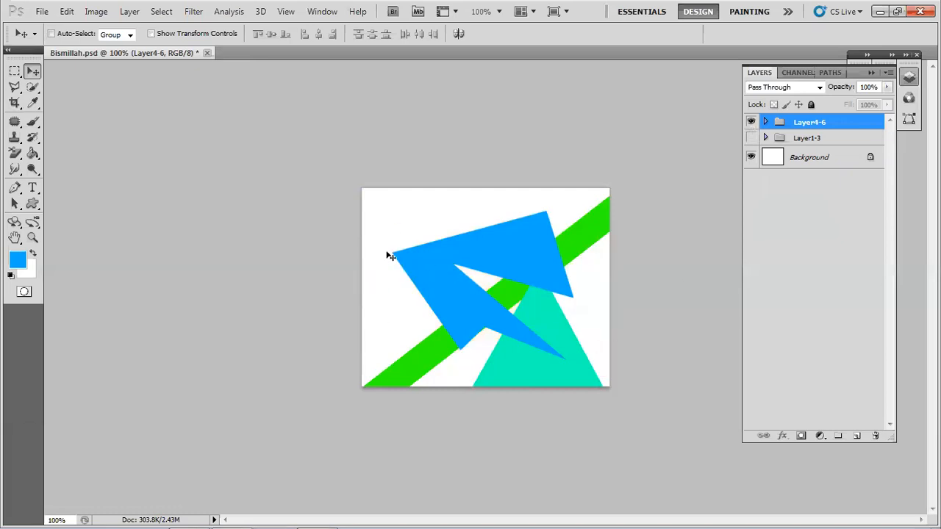
Step: Crop Bismillah.psd to trim a narrow strip off the left and top edges of the canvas
left_click(15, 103)
left_click_drag(361, 187, 664, 454)
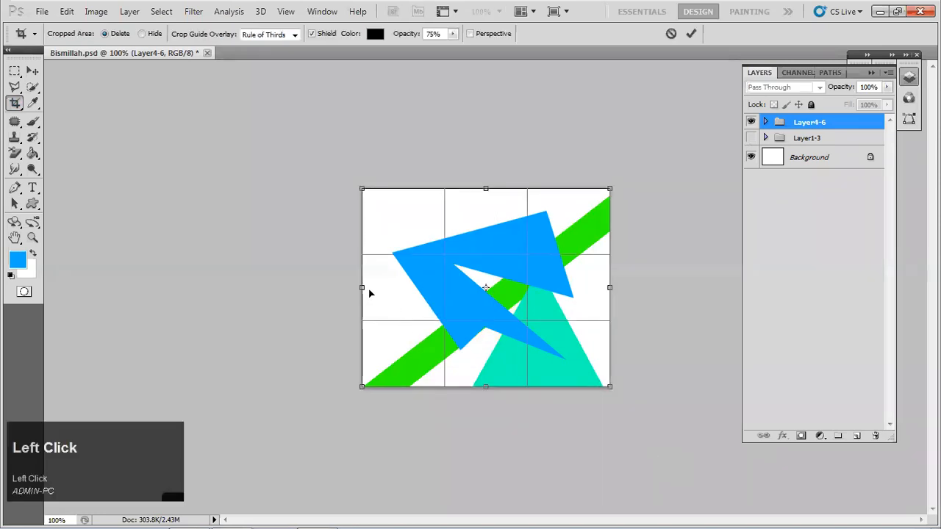
left_click_drag(362, 287, 387, 286)
left_click_drag(496, 189, 498, 205)
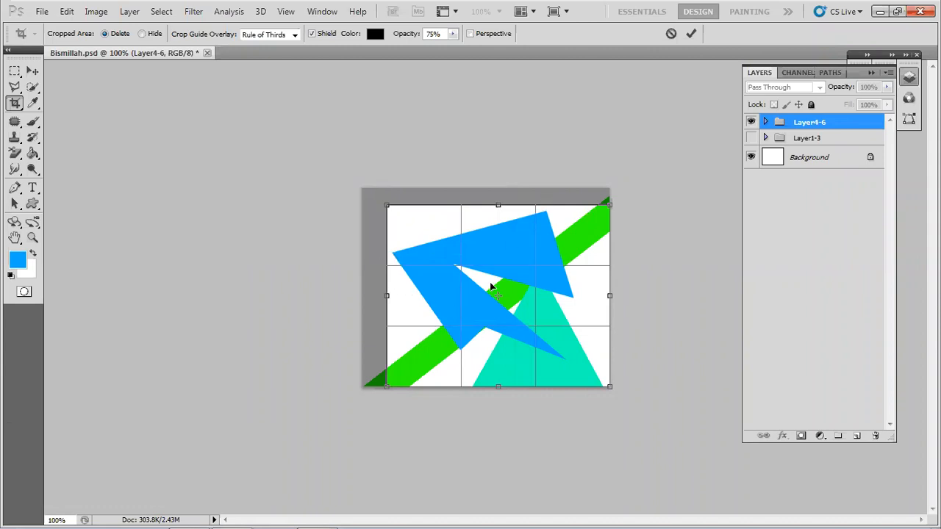
left_click(690, 34)
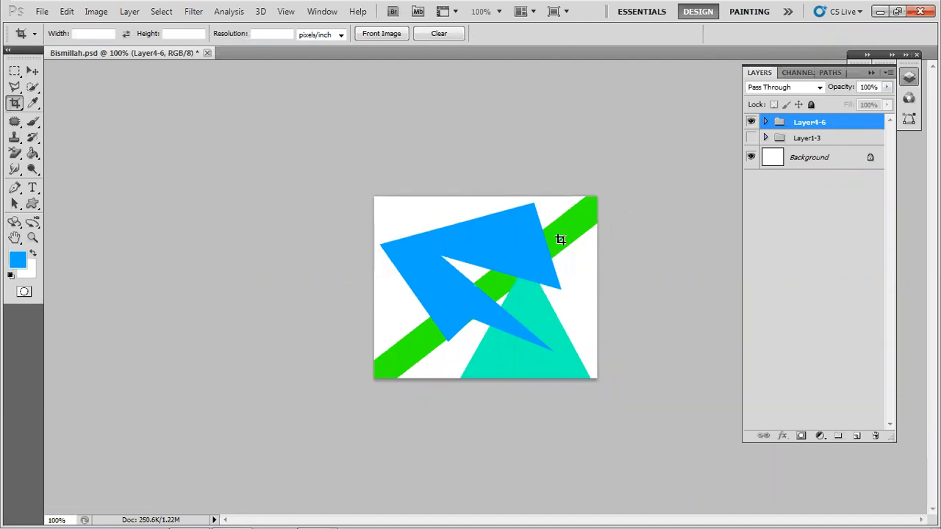
Step: Create a new blank document 10 inches wide with a white background at 72 pixels/inch
left_click(42, 11)
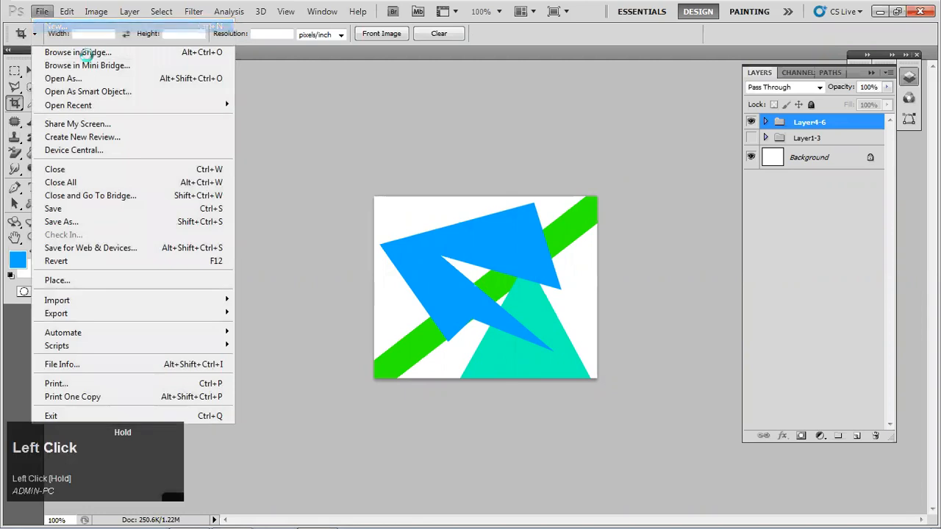
left_click(44, 27)
left_click(446, 210)
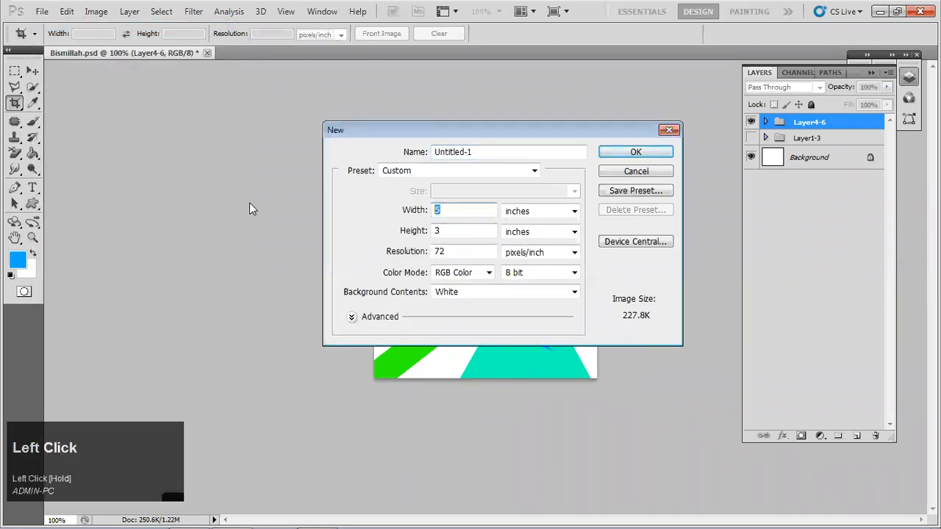
type("10")
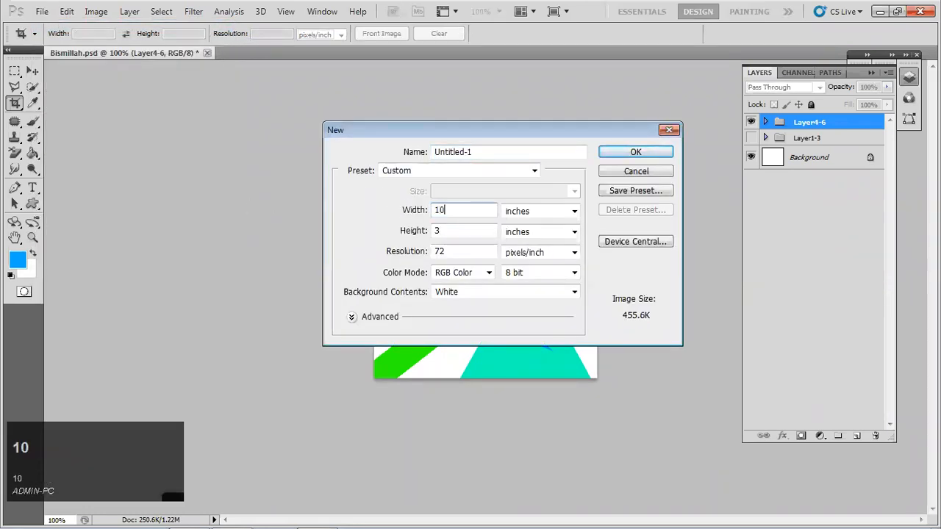
key("Tab")
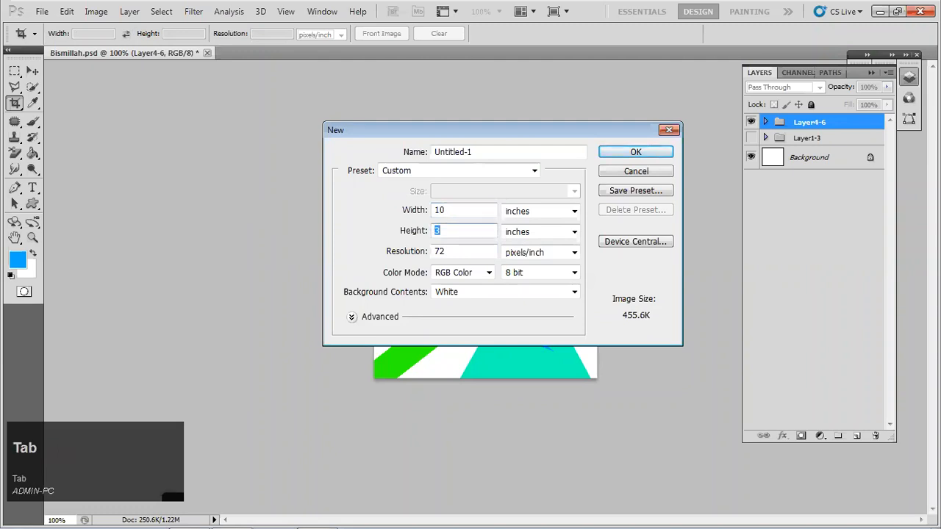
key("Return")
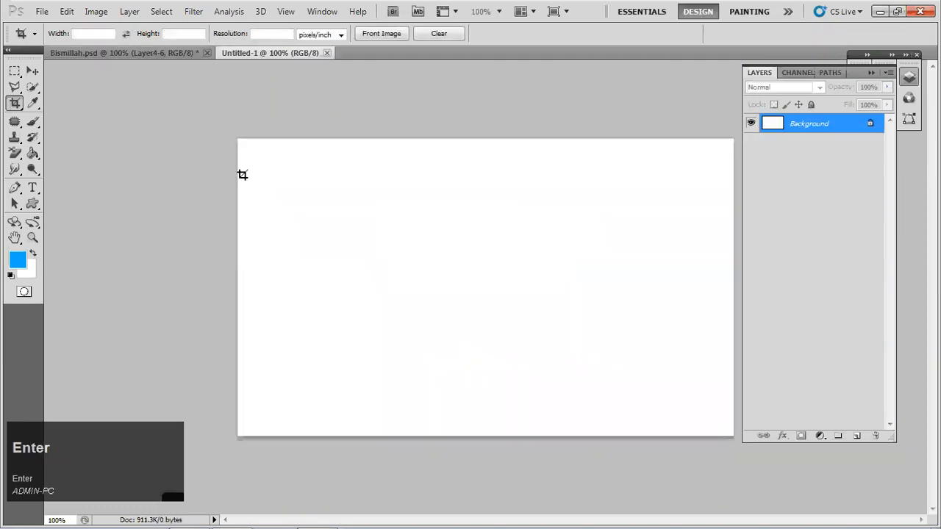
Step: Crop the blank document to its upper-left area, and close it without saving
left_click_drag(231, 137, 482, 343)
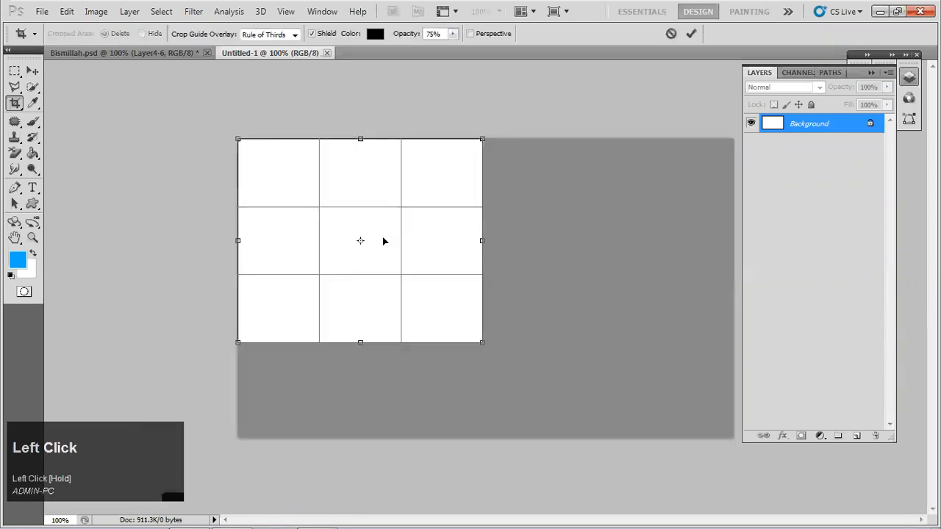
left_click(691, 33)
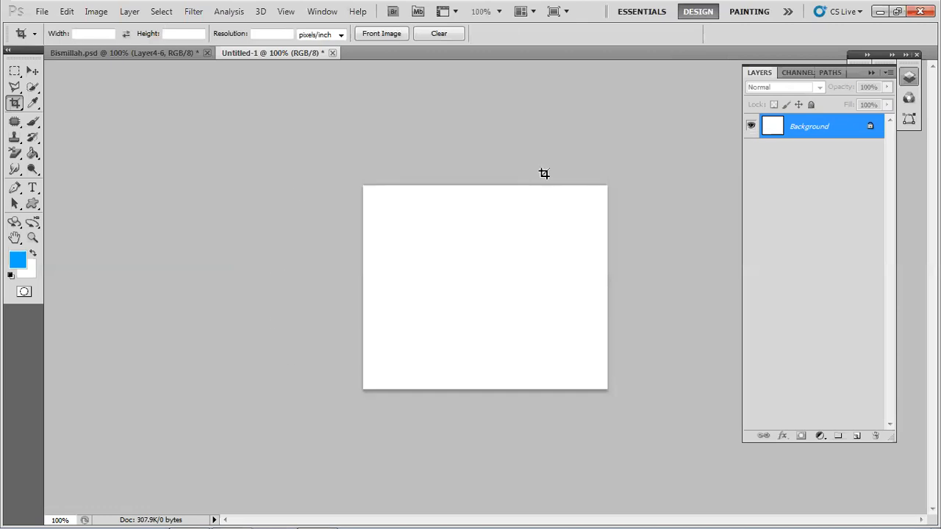
left_click(333, 53)
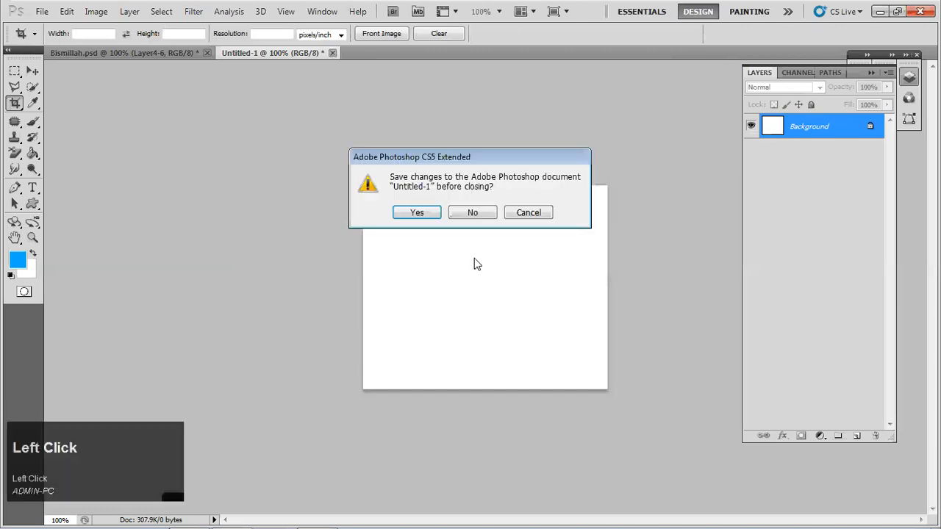
left_click(473, 213)
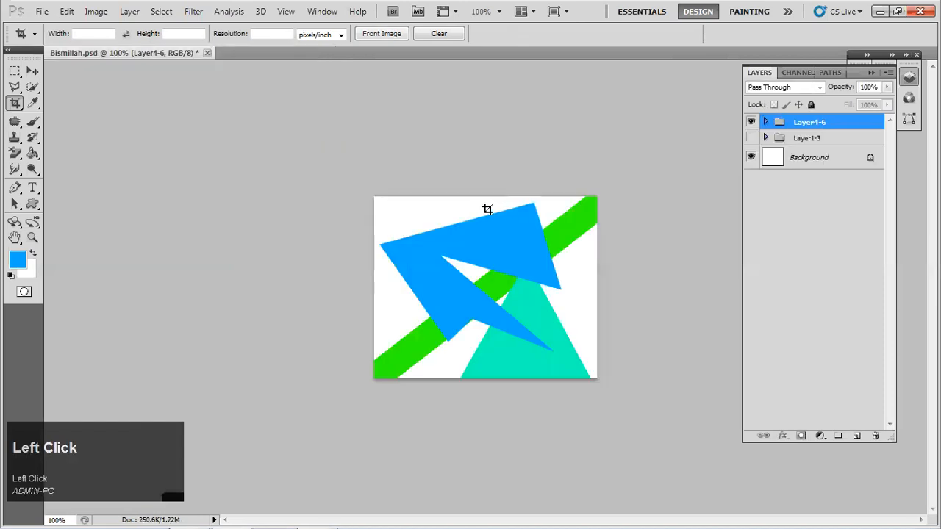
left_click(703, 462)
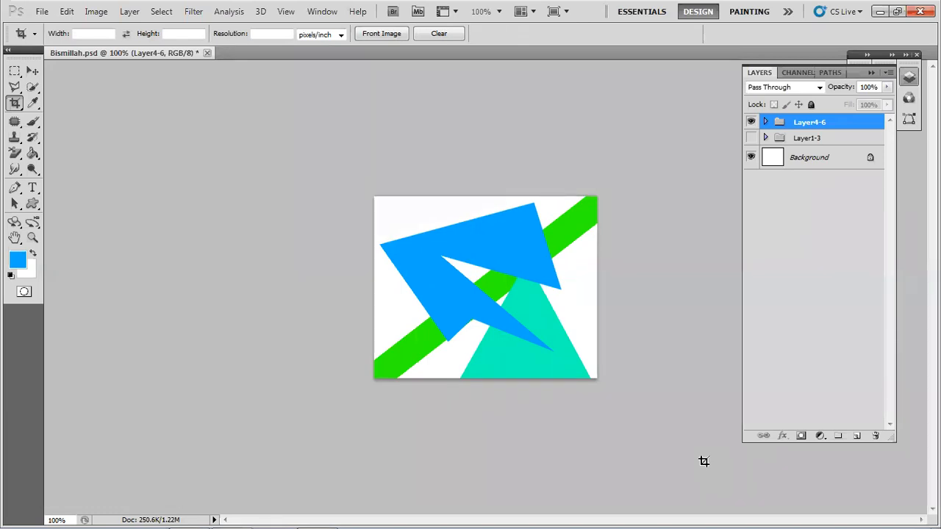
left_click(714, 142)
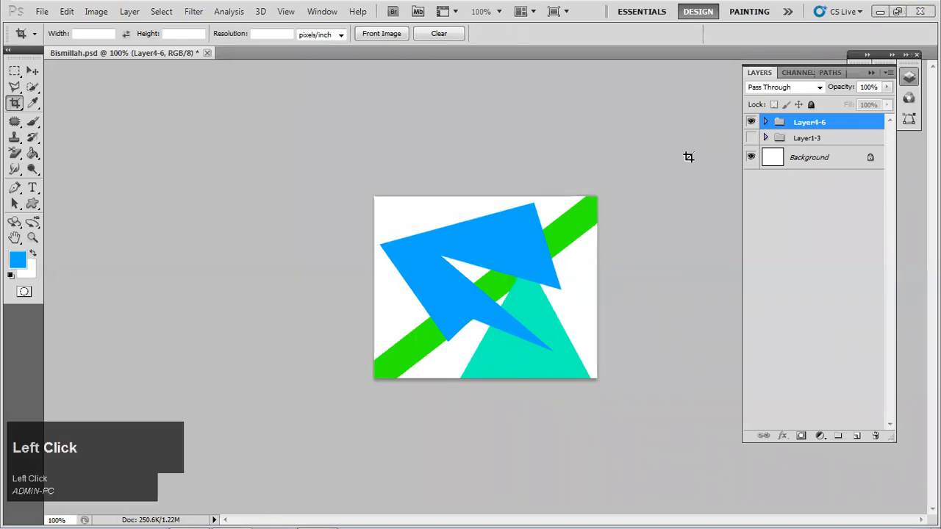
Step: Expand the Layer4-6 group and delete Layer 6 with the blue shape
left_click(33, 71)
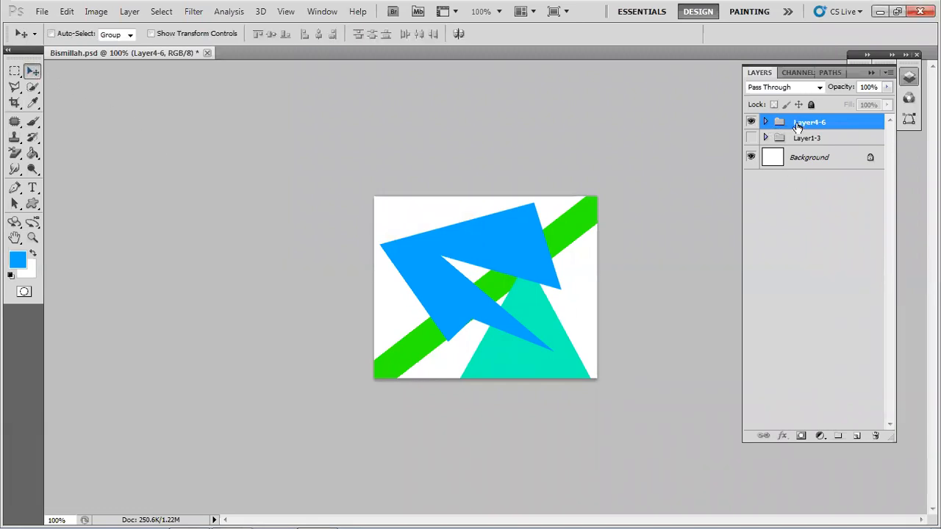
left_click(766, 122)
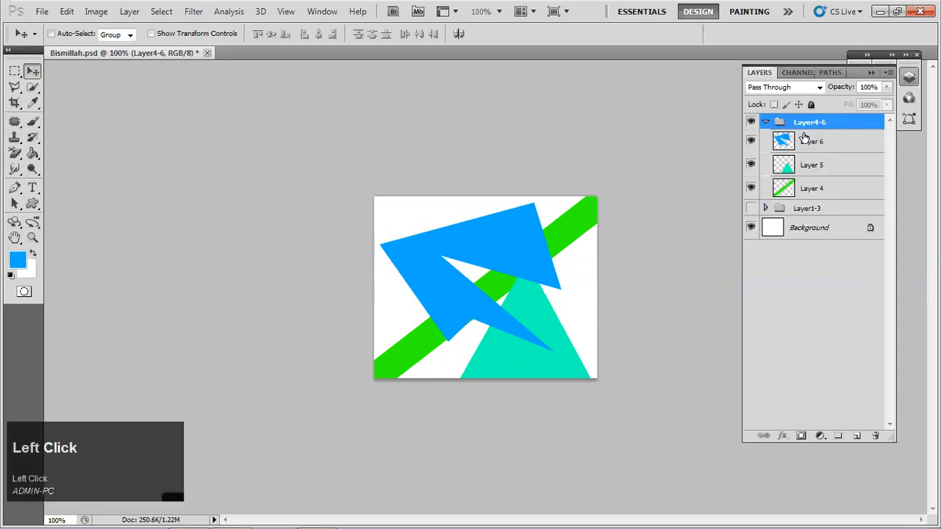
left_click(829, 193)
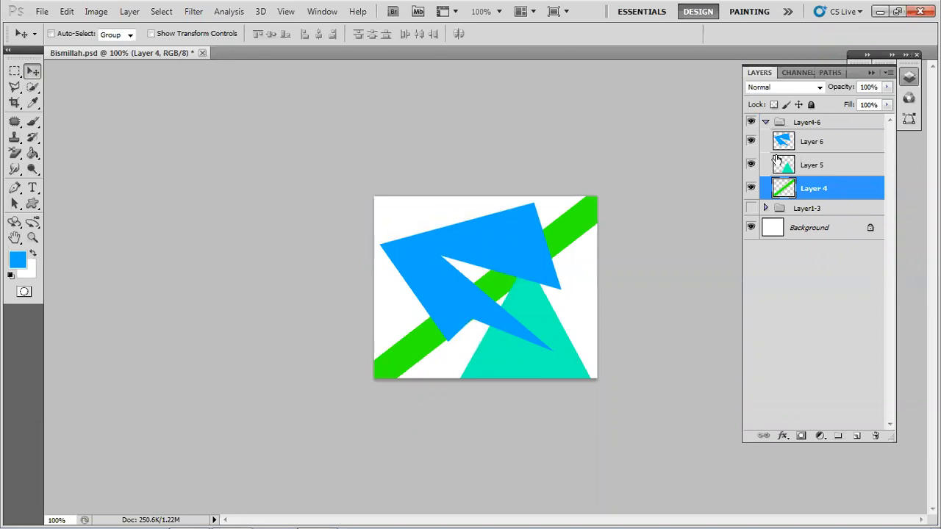
left_click(824, 149)
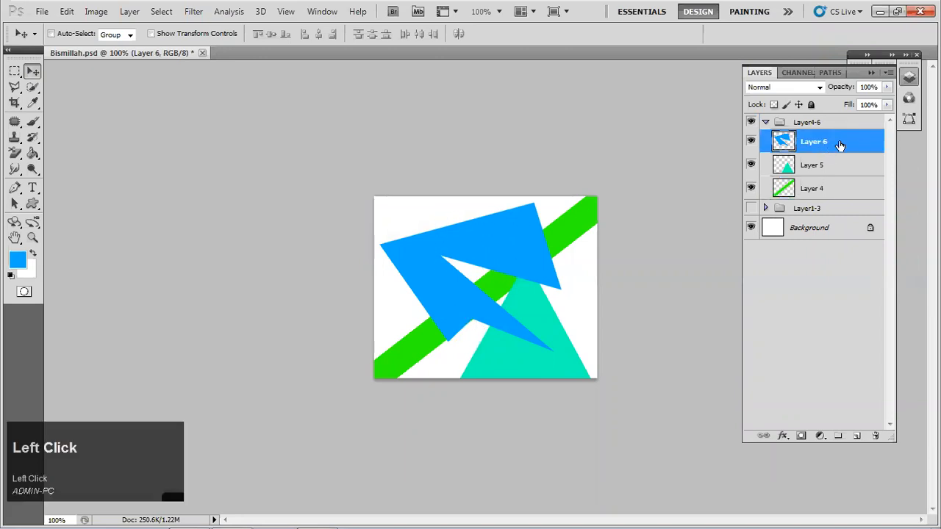
left_click_drag(841, 144, 876, 436)
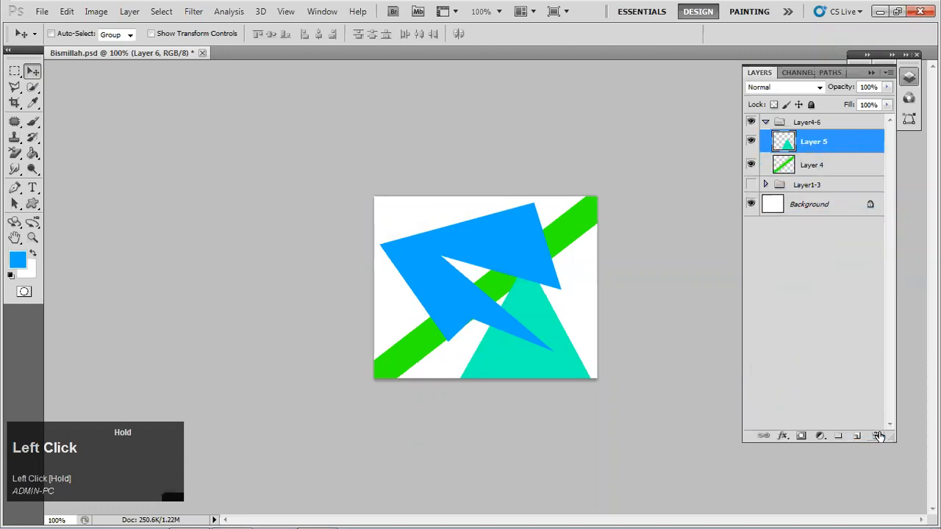
left_click(730, 494)
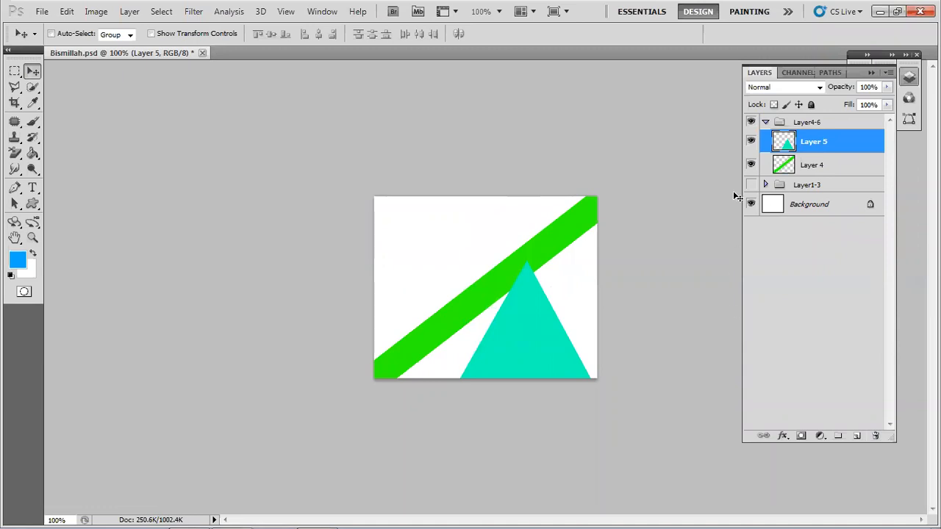
Step: Undo the deletion of Layer 6, and redo it
left_click(717, 147)
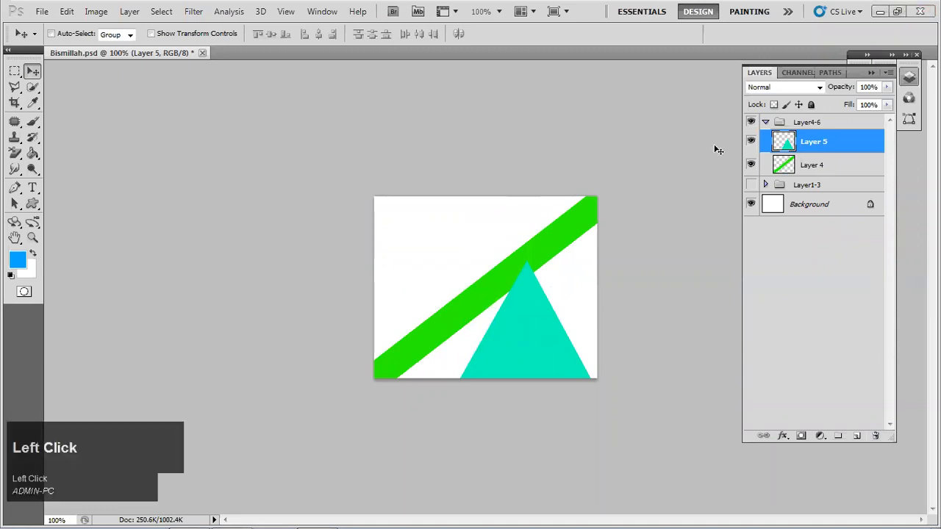
left_click(67, 11)
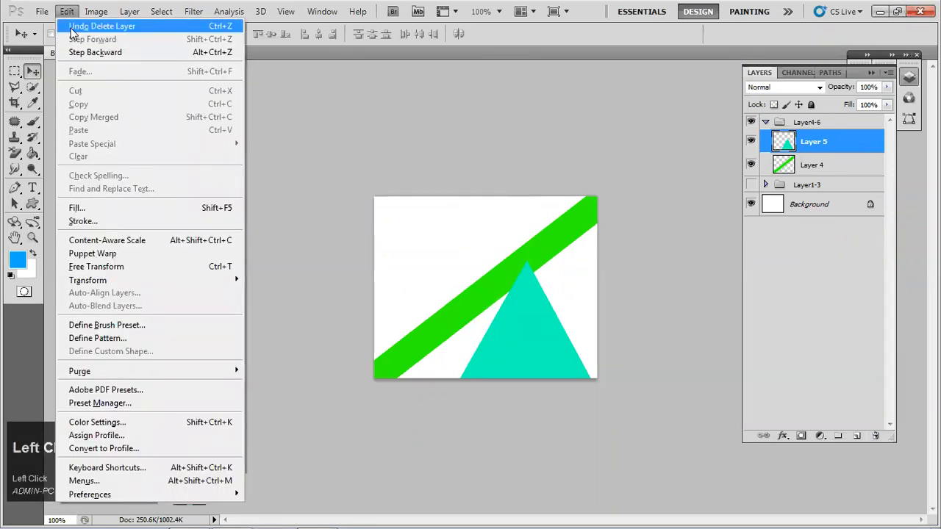
left_click(71, 29)
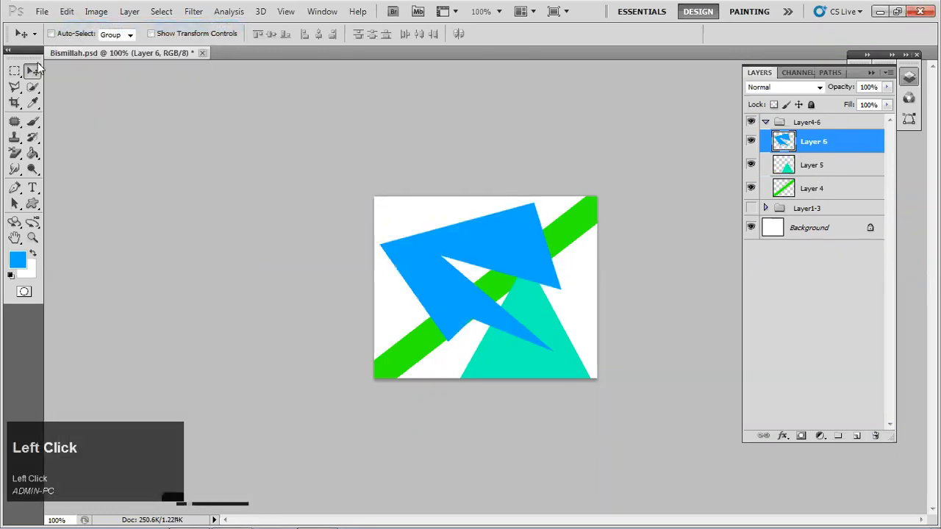
left_click(67, 11)
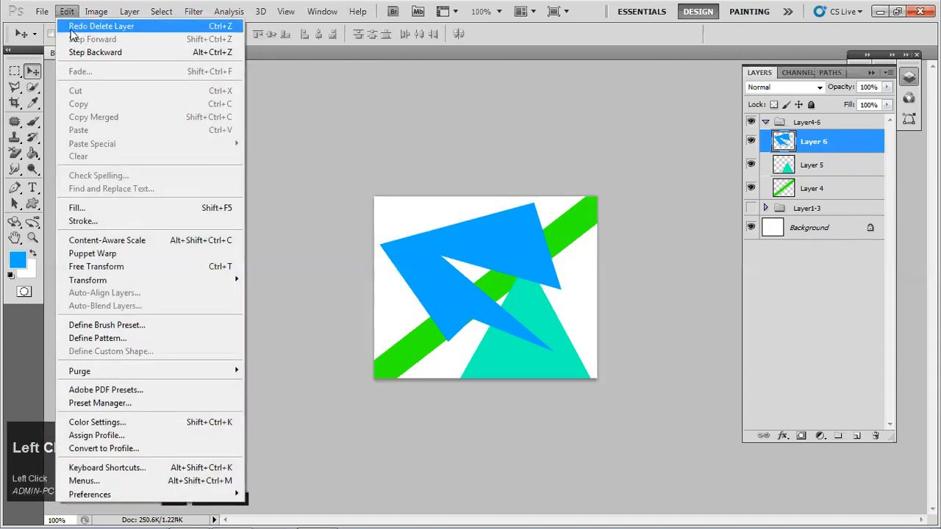
left_click(72, 27)
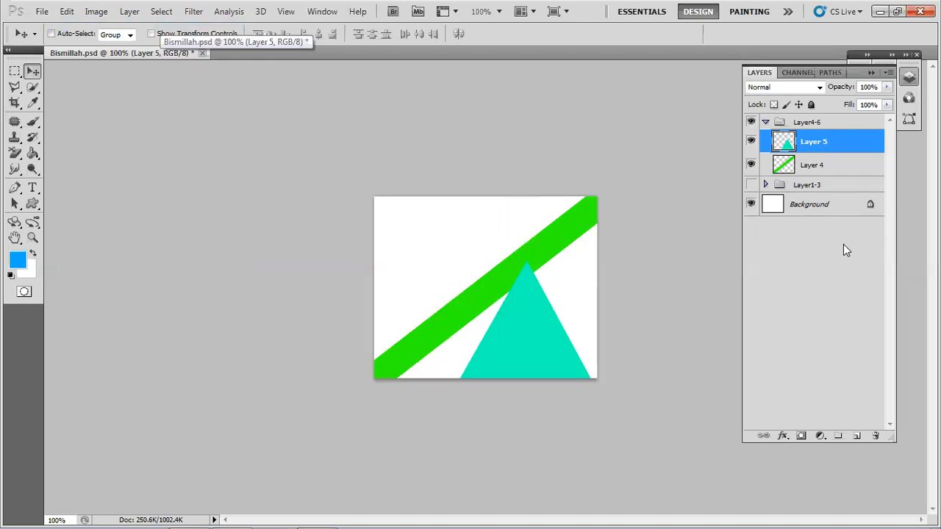
Step: Revert the document to the first Layer Order state in the History panel, and close that panel
left_click(321, 12)
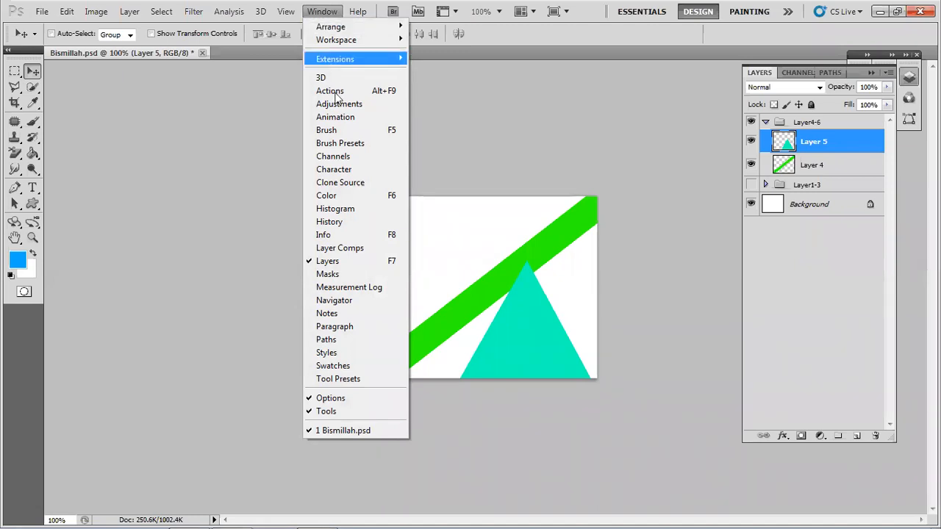
left_click(337, 224)
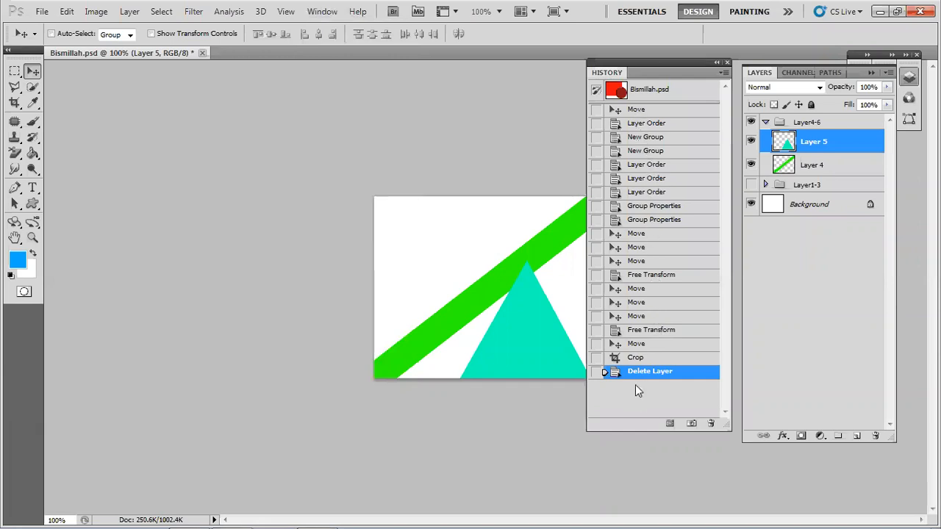
left_click(641, 124)
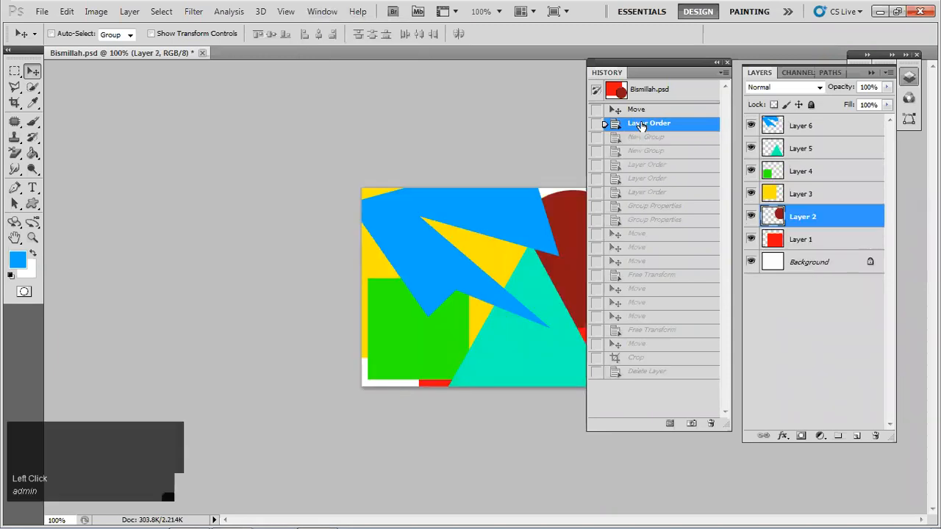
left_click(727, 63)
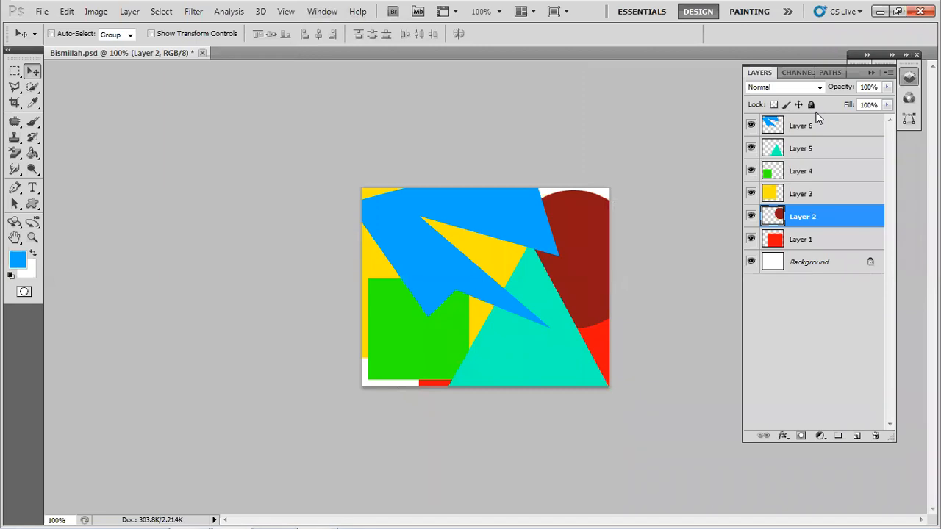
Step: Reopen the History panel and advance one state at a time from the first New Group to the second Group Properties
left_click(323, 11)
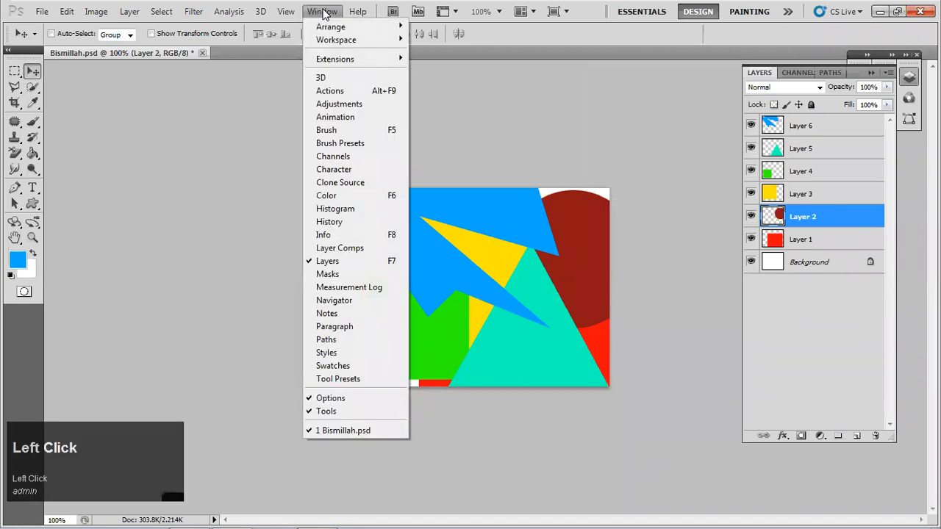
left_click(330, 224)
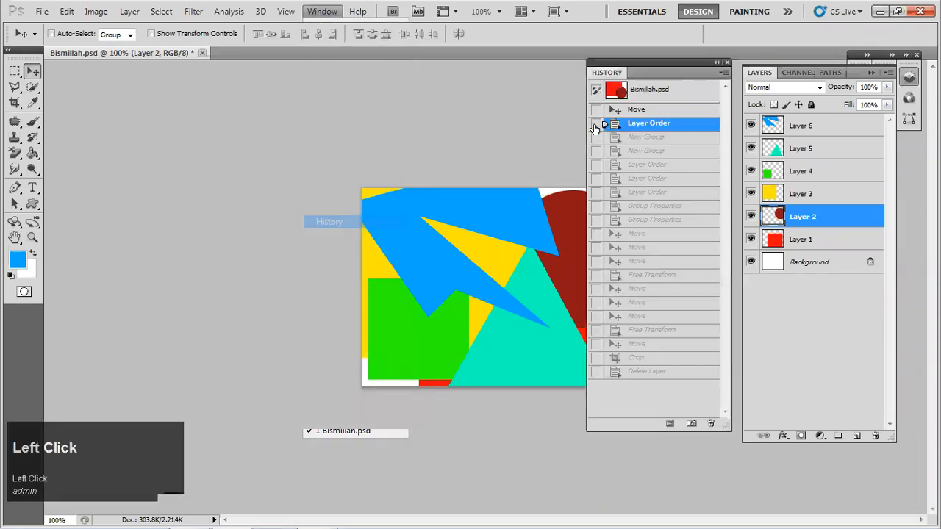
left_click(637, 138)
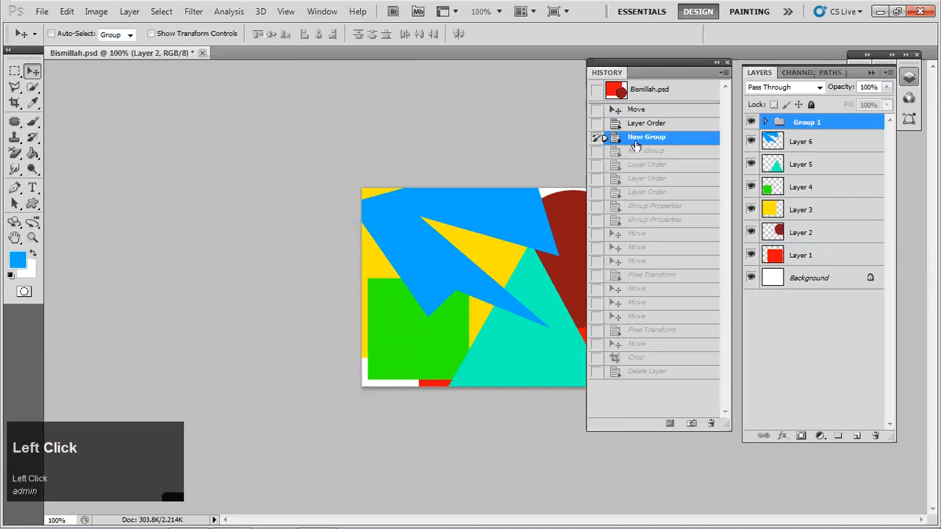
left_click(637, 151)
left_click(638, 164)
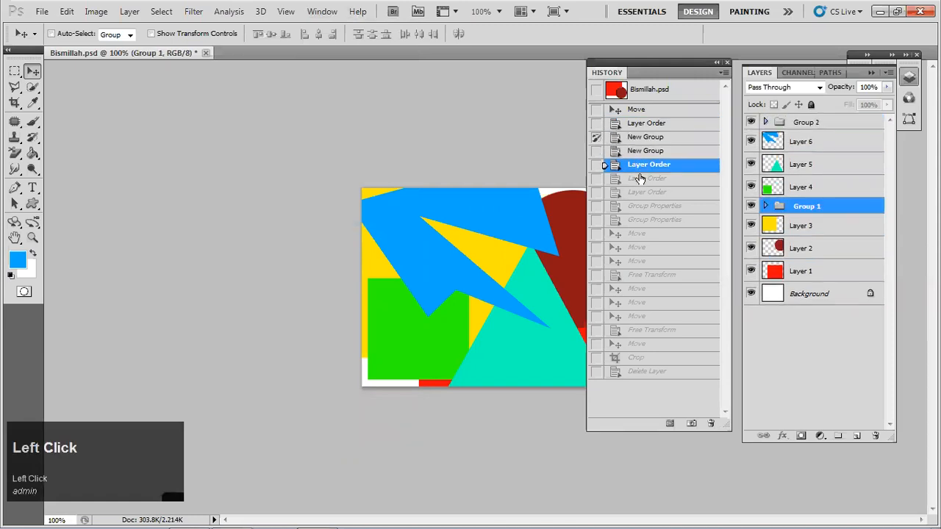
left_click(640, 179)
left_click(640, 192)
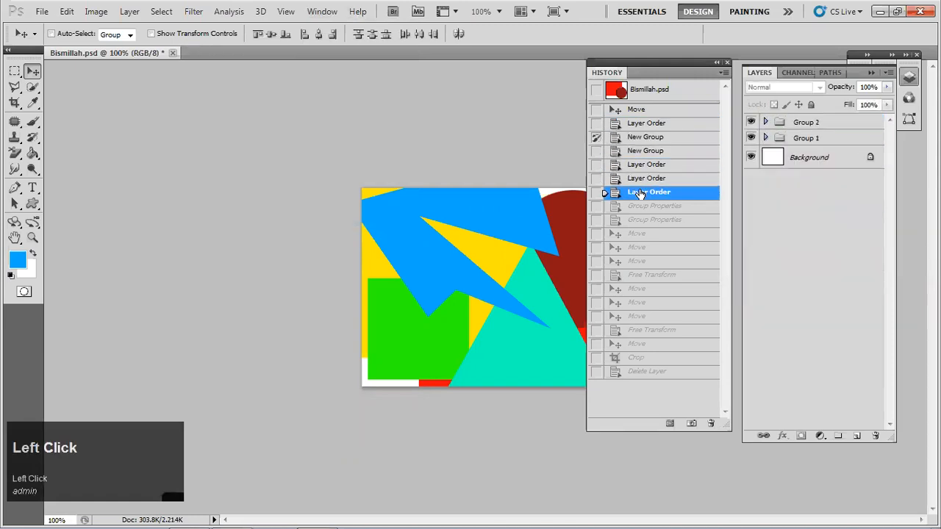
left_click(635, 209)
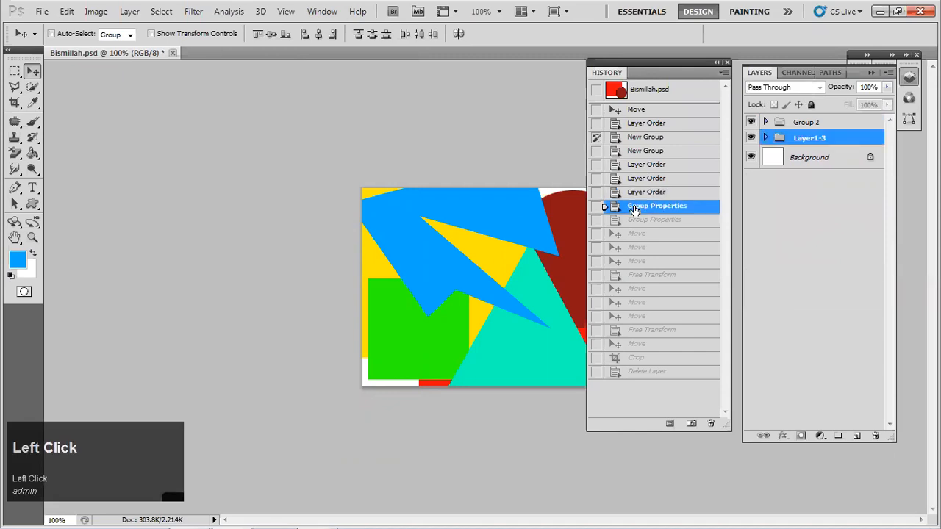
left_click(823, 140)
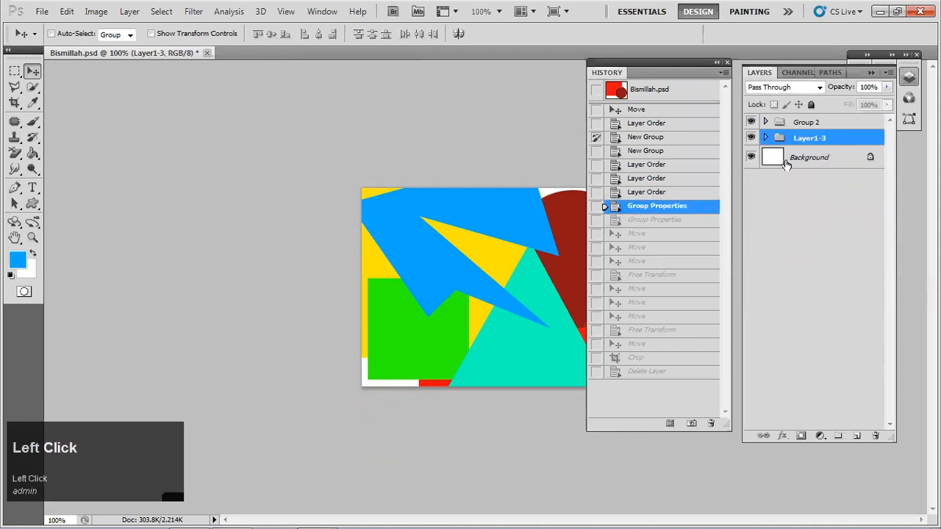
left_click(654, 221)
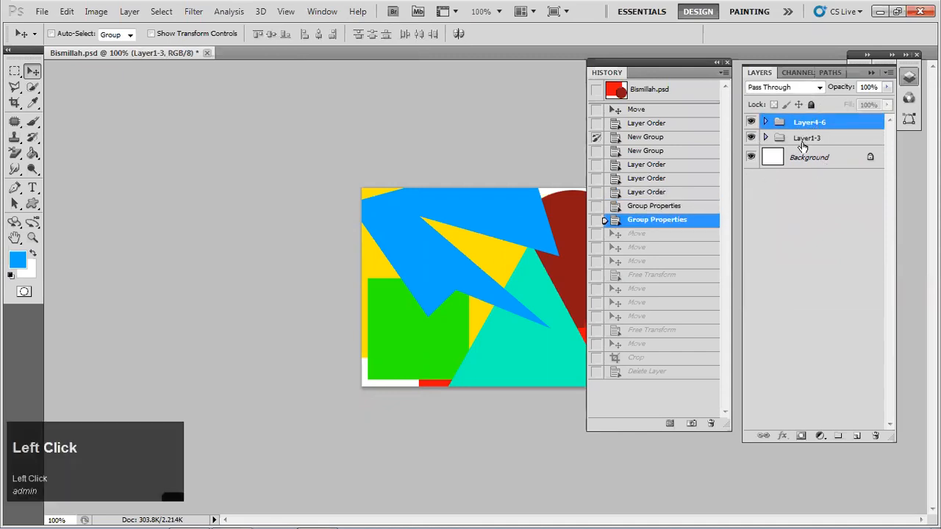
Step: Advance the history through the Move, Free Transform and Crop states to the final Delete Layer state
left_click(637, 235)
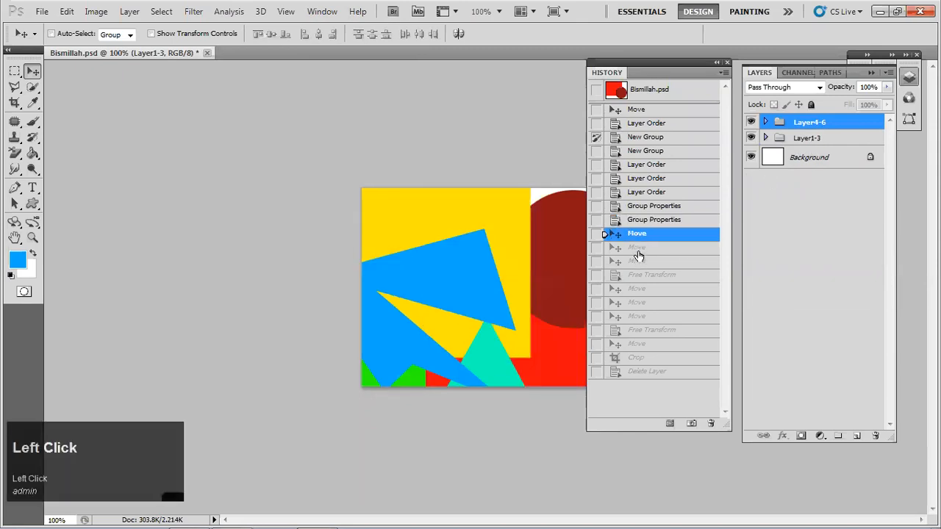
left_click(638, 249)
left_click(638, 263)
left_click(637, 276)
left_click(637, 289)
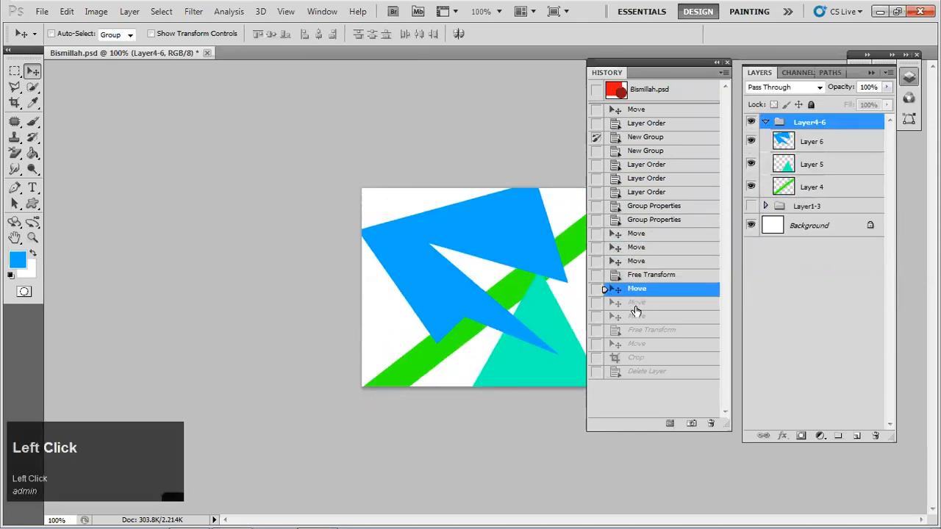
left_click(637, 303)
left_click(637, 316)
left_click(637, 330)
left_click(638, 344)
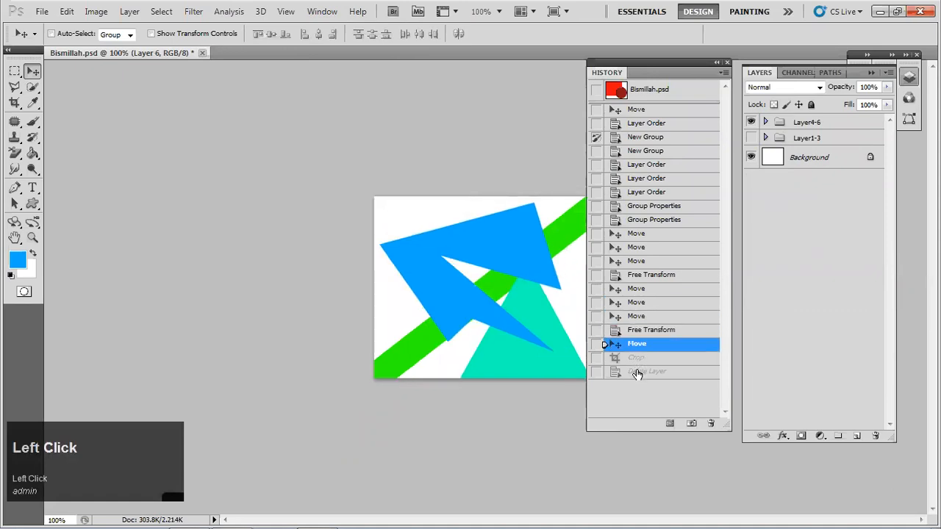
left_click(638, 358)
left_click(637, 375)
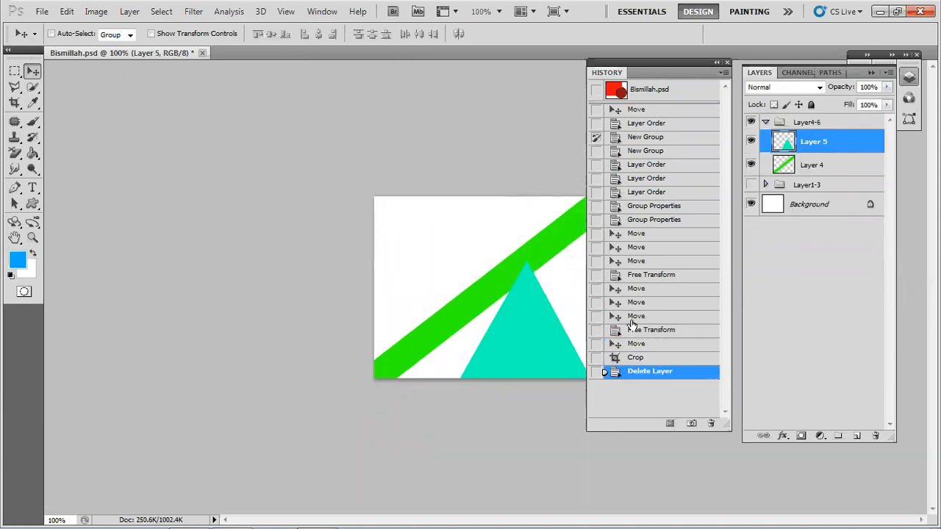
Step: Close the History panel, and collapse and reopen the Layers panel
left_click(682, 472)
left_click(871, 74)
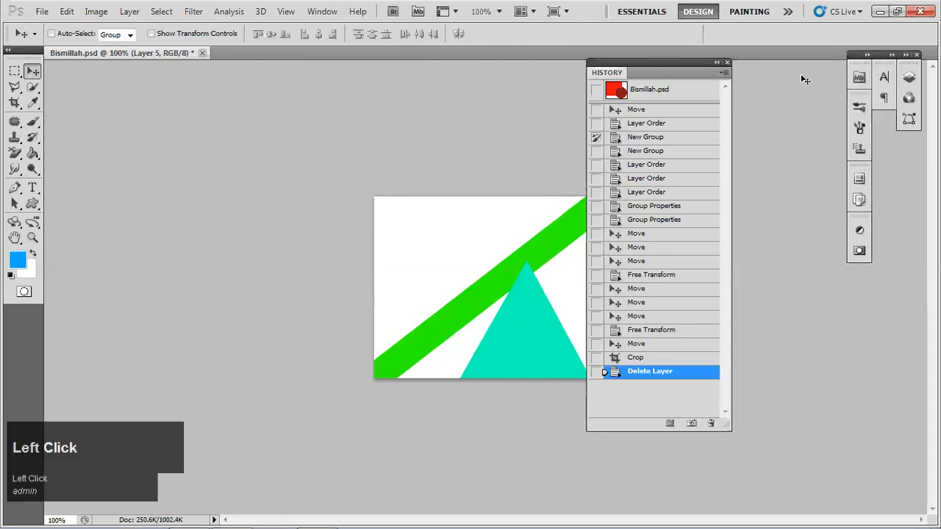
left_click(727, 63)
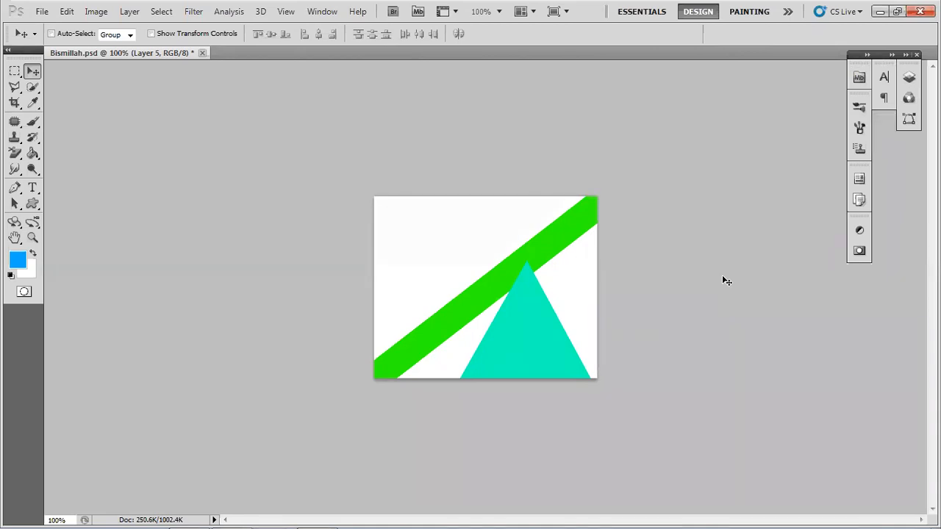
left_click(909, 77)
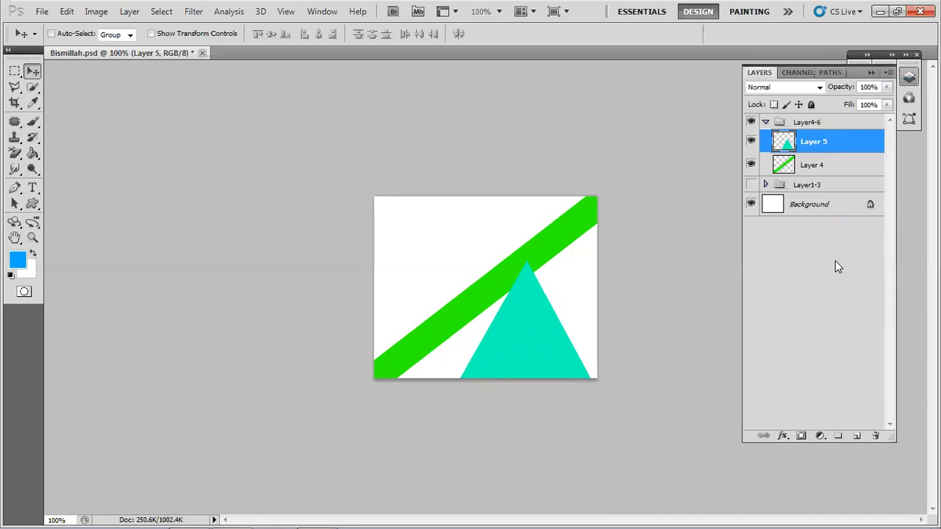
Step: Hide Layer 5 and sample the diagonal stripe's green as the foreground colour with the Eyedropper
left_click(751, 141)
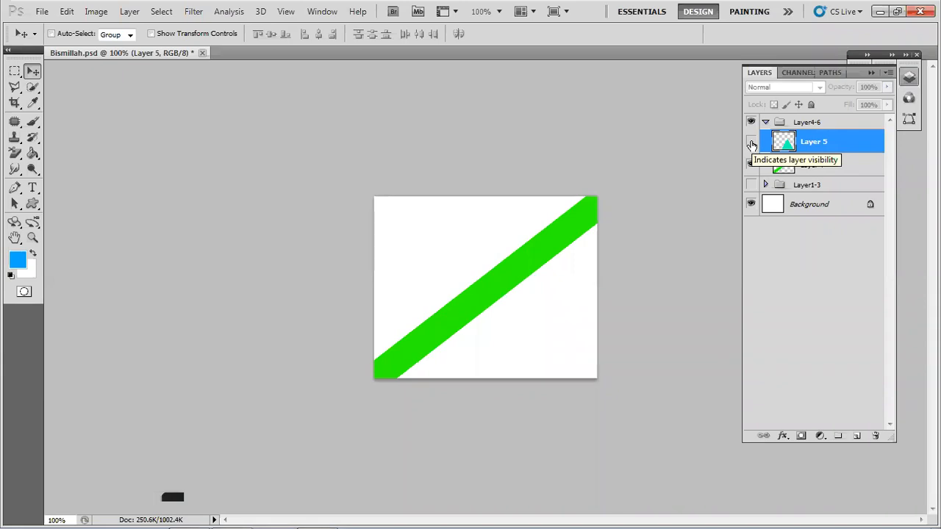
left_click(124, 183)
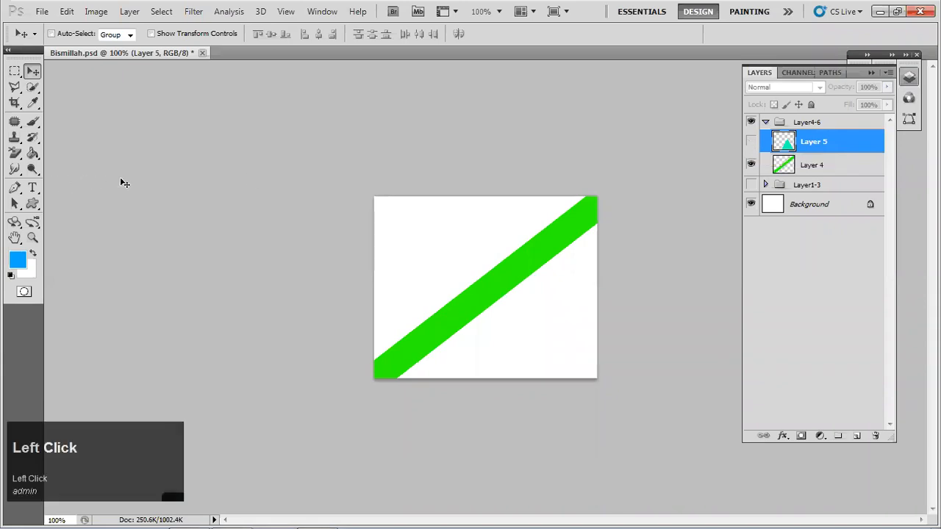
left_click(32, 104)
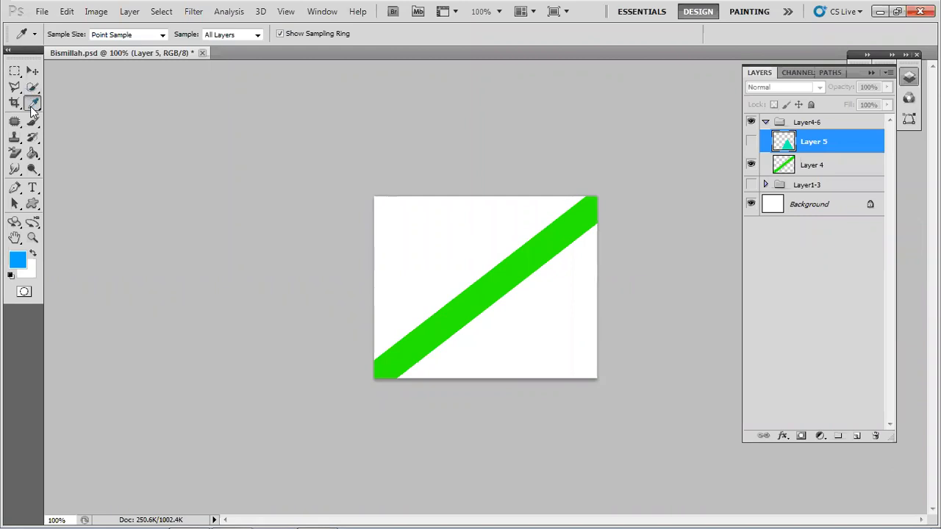
left_click(32, 107)
left_click(513, 266)
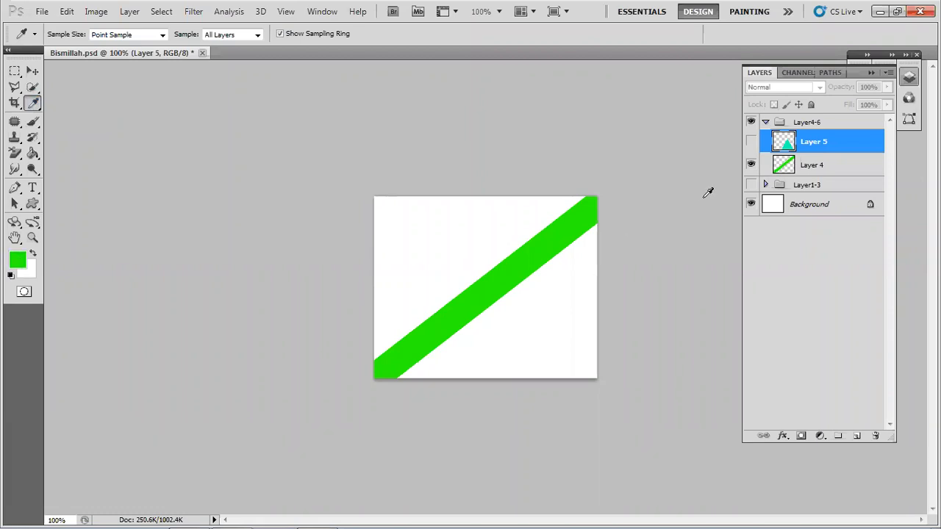
Step: Show Layer 5 and sample the triangle's turquoise as the foreground colour with the Eyedropper
left_click(749, 142)
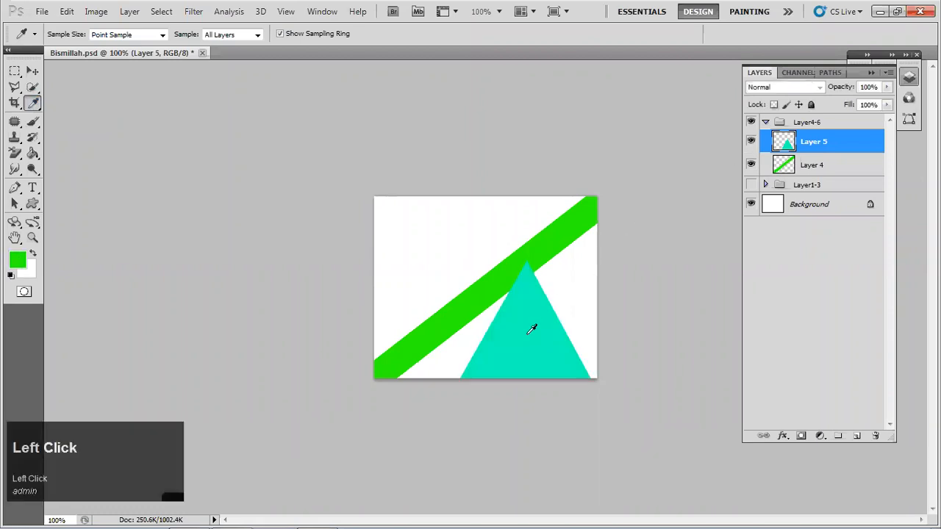
left_click(531, 329)
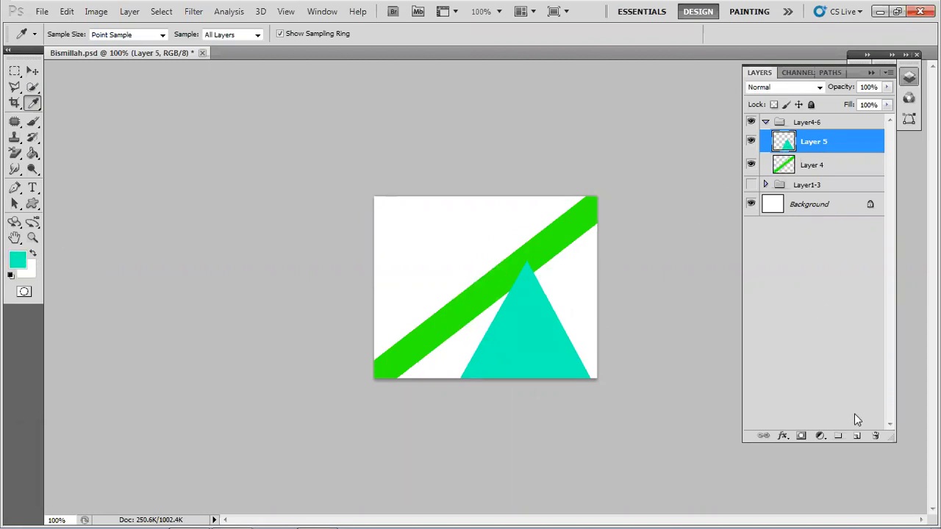
Step: Add a new layer above Layer 5 and fill an irregular Polygonal Lasso selection in the canvas's upper part with turquoise
left_click(856, 437)
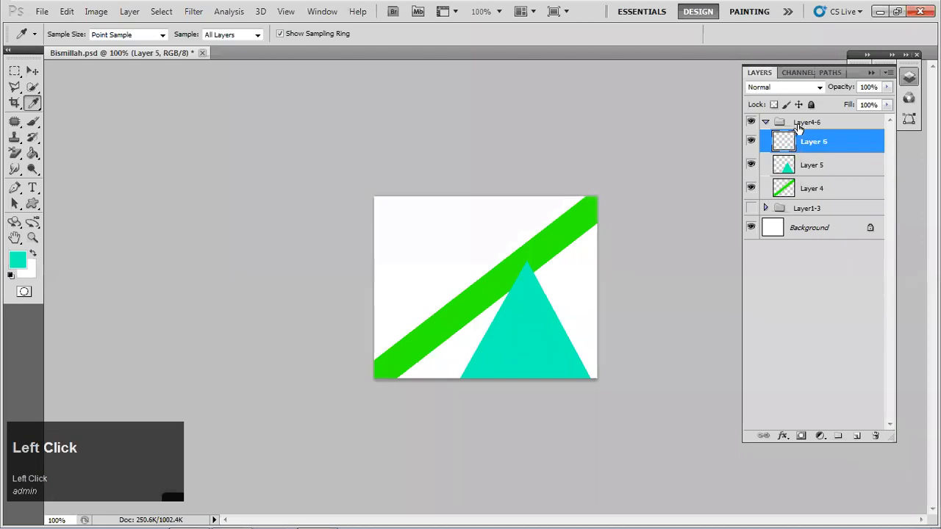
left_click(16, 86)
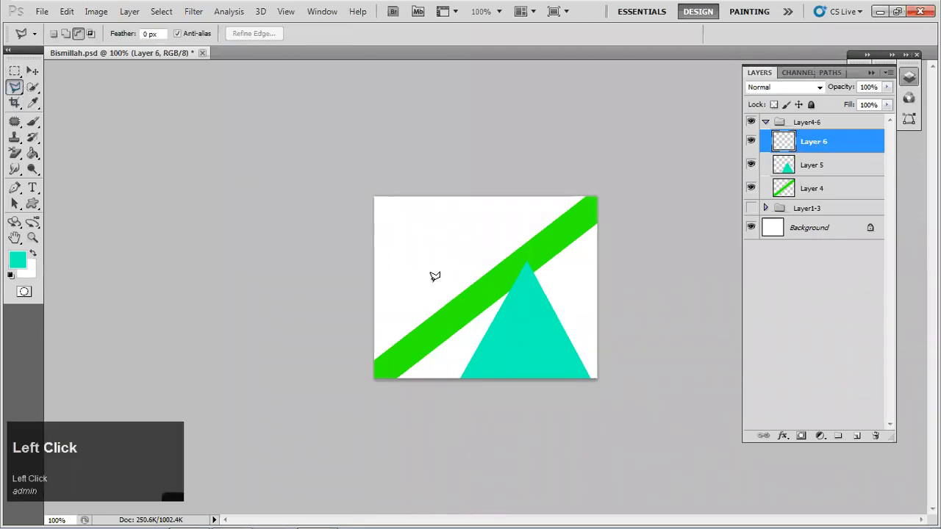
left_click(430, 274)
left_click(395, 225)
left_click(534, 212)
left_click(552, 246)
left_click(464, 237)
left_click(430, 272)
left_click(33, 153)
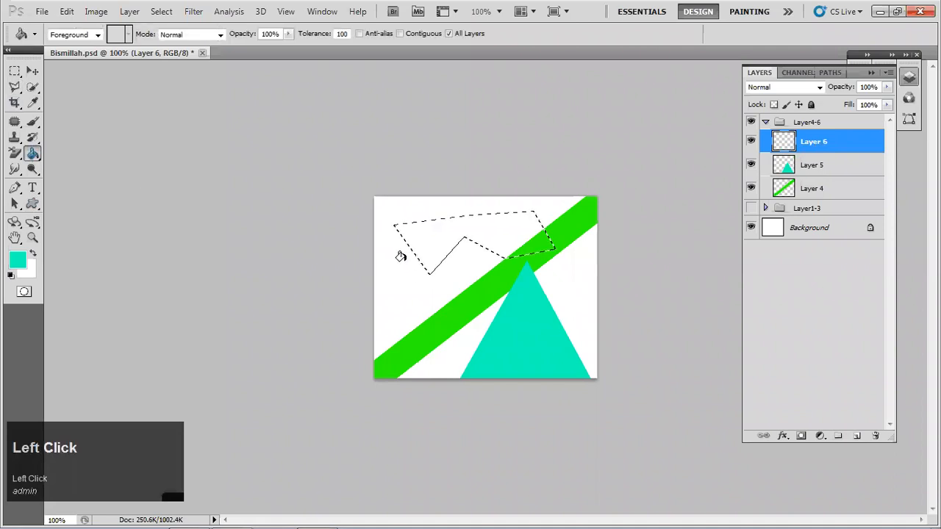
left_click(423, 253)
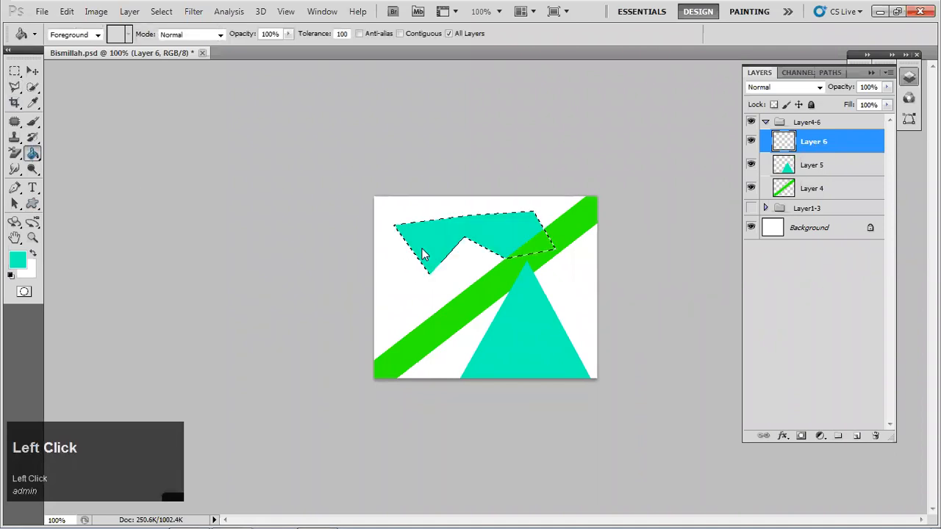
Step: Deselect and move the new turquoise shape slightly down and left, and collapse the Layer4-6 group
left_click(31, 71)
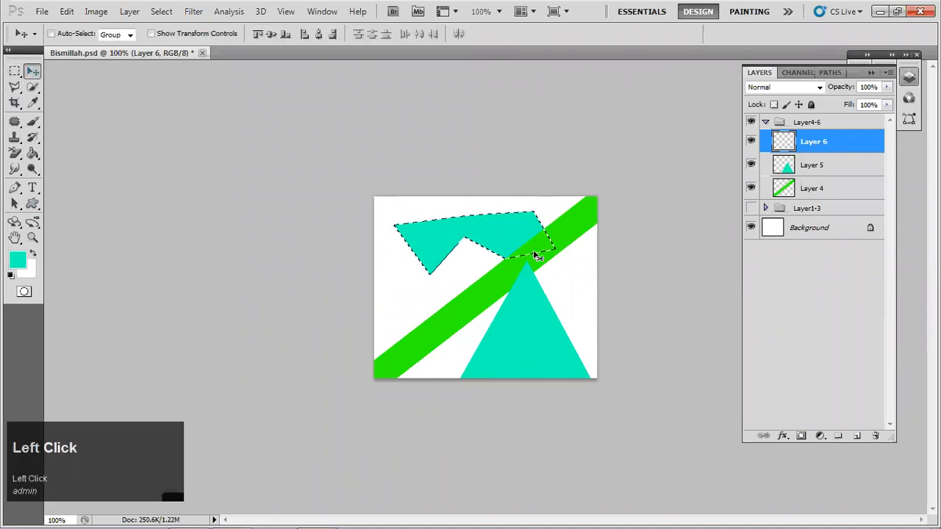
key("ctrl+d")
left_click_drag(497, 240, 476, 256)
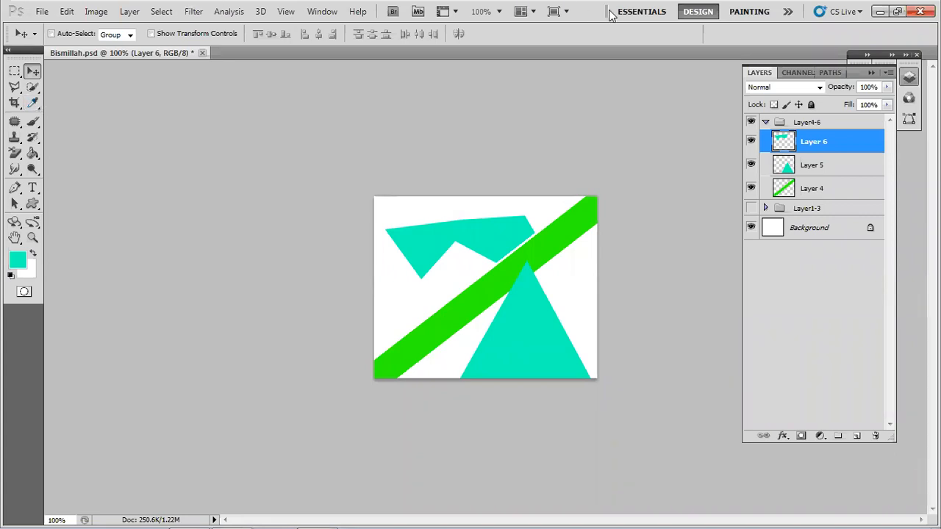
left_click(765, 123)
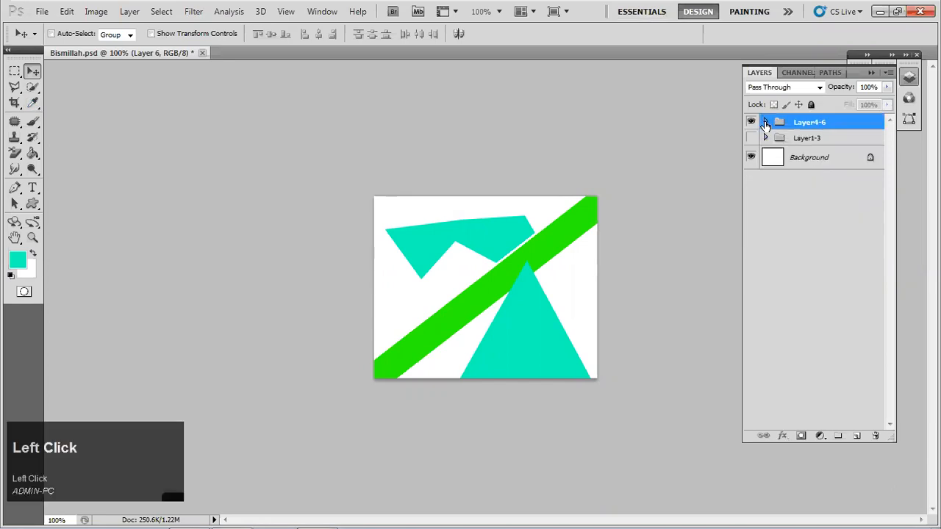
left_click(797, 183)
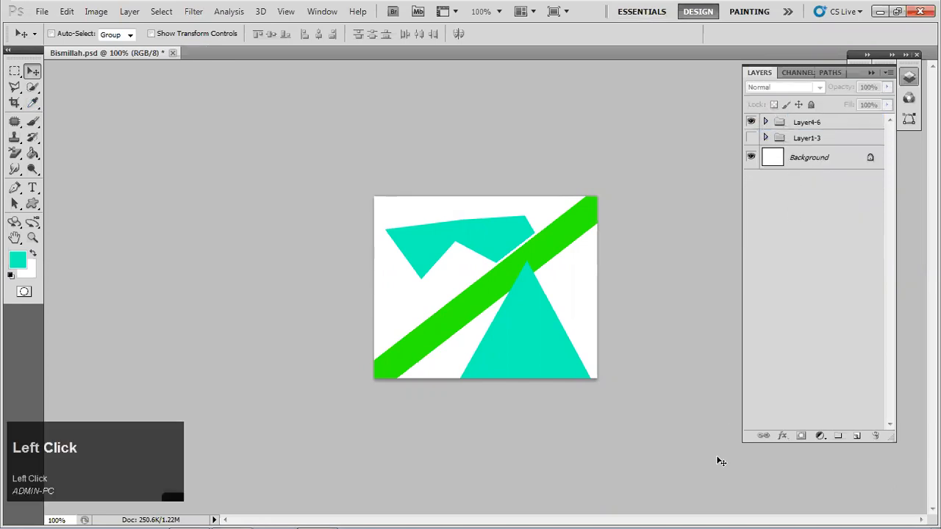